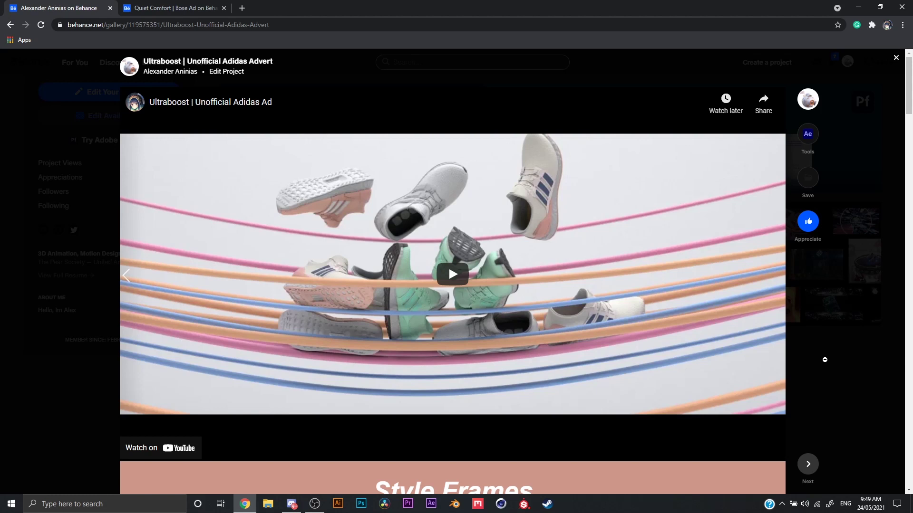
Review the Ultraboost Adidas project from its video through the style frames and wireframes to the exploded shoe model views
scroll(682, 295, "down", 12)
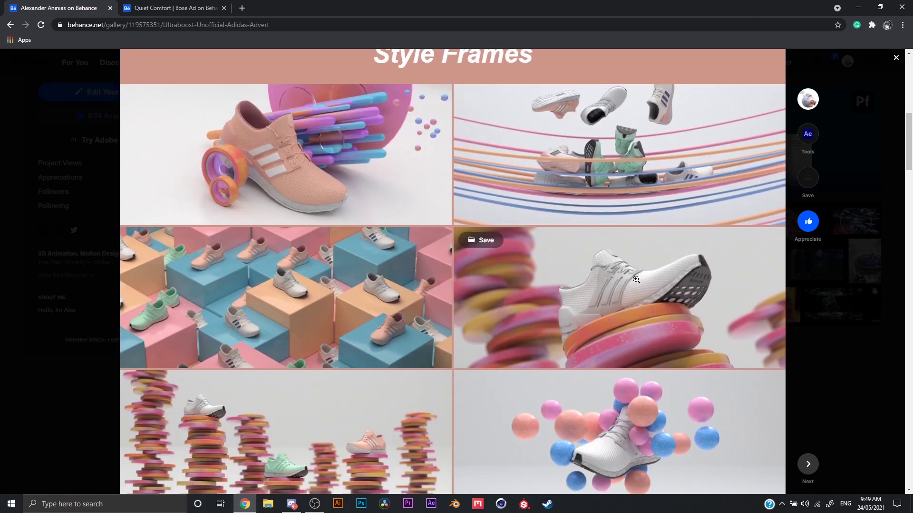
scroll(616, 322, "down", 15)
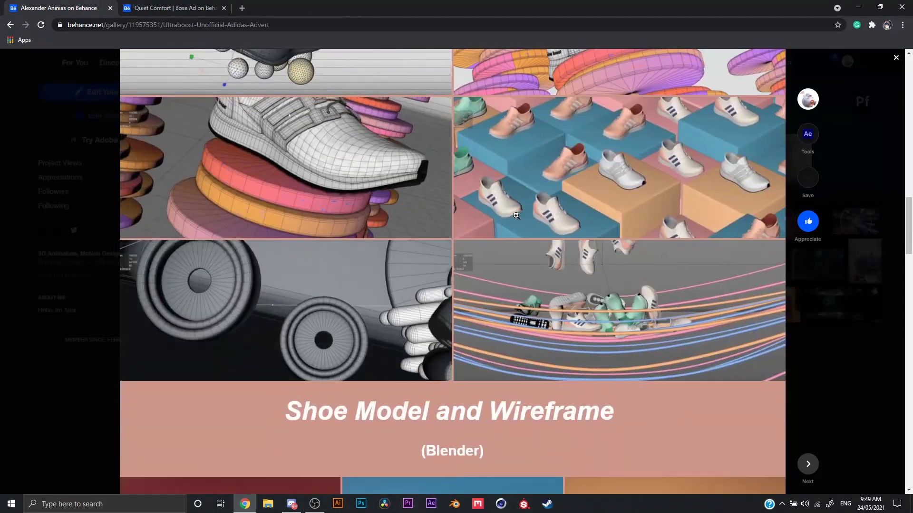
scroll(515, 216, "down", 3)
scroll(532, 195, "up", 9)
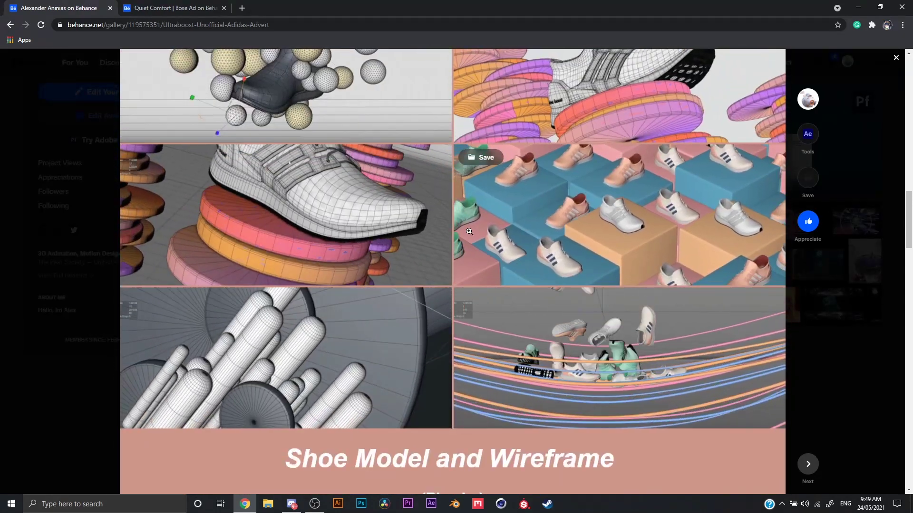
scroll(542, 184, "down", 1)
scroll(542, 183, "up", 1)
scroll(594, 200, "down", 6)
scroll(612, 208, "down", 12)
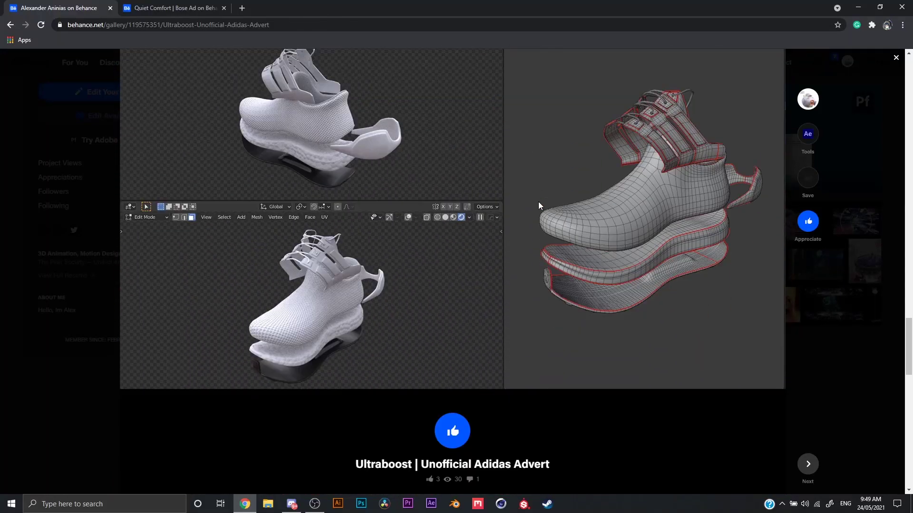
scroll(539, 201, "up", 2)
Switch to the Quiet Comfort Bose Ad project and look over its Blender scene captures and clay headphone renders
key("ctrl+Tab")
scroll(478, 255, "up", 2)
scroll(478, 255, "down", 10)
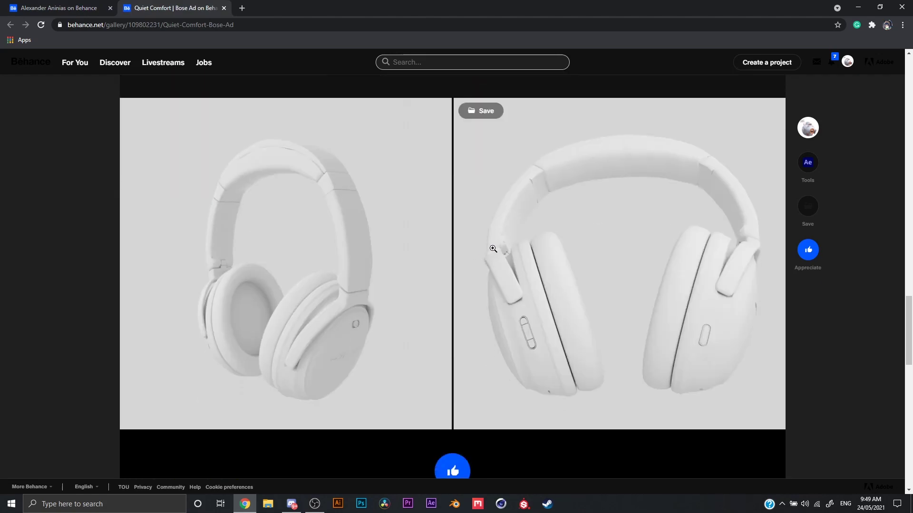
scroll(493, 249, "down", 7)
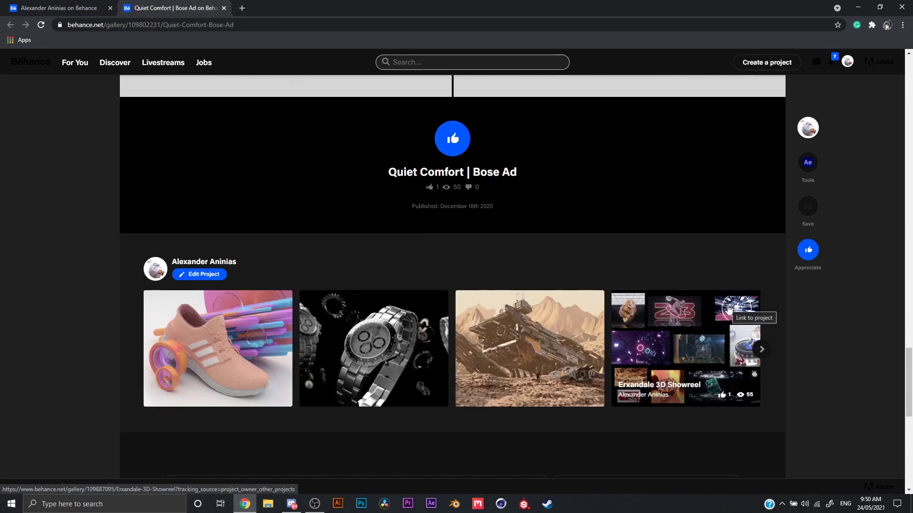
scroll(662, 342, "up", 10)
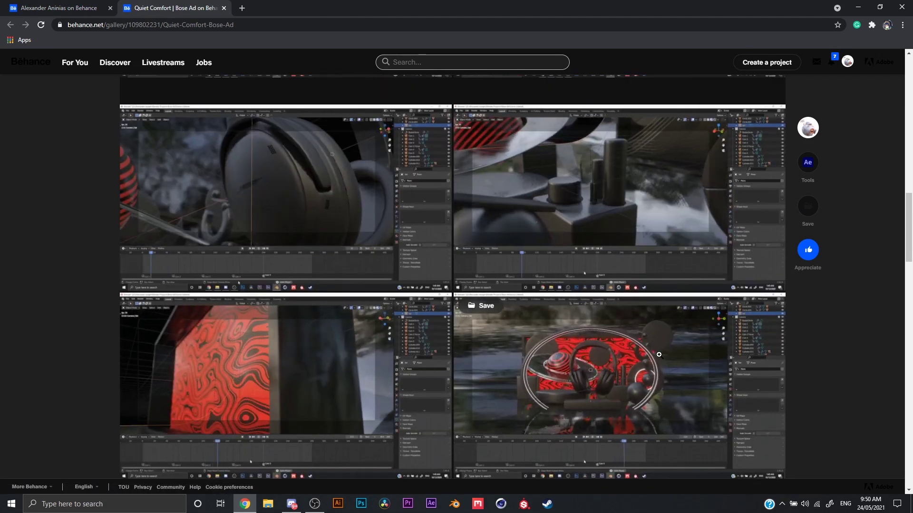
scroll(659, 354, "up", 6)
Compare the Ultraboost and Quiet Comfort projects by alternating between them and returning to the video that opens each page
scroll(404, 280, "up", 12)
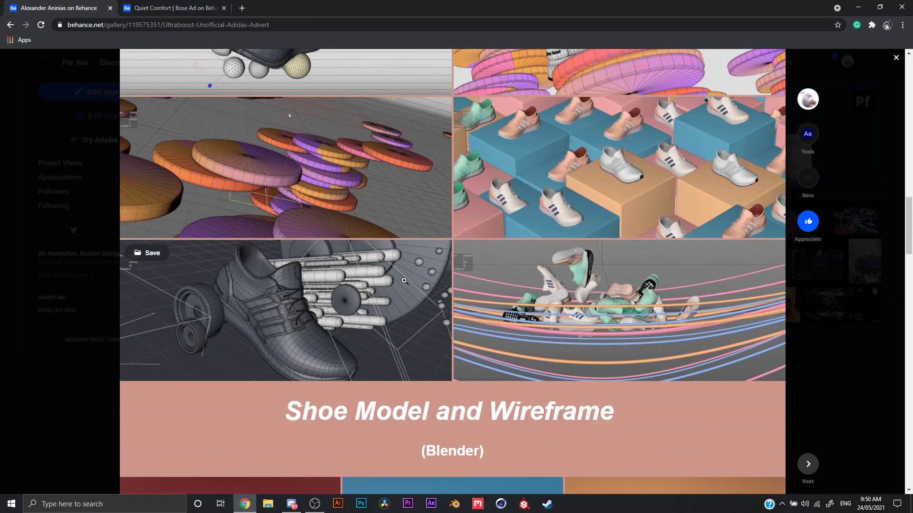
scroll(405, 281, "up", 15)
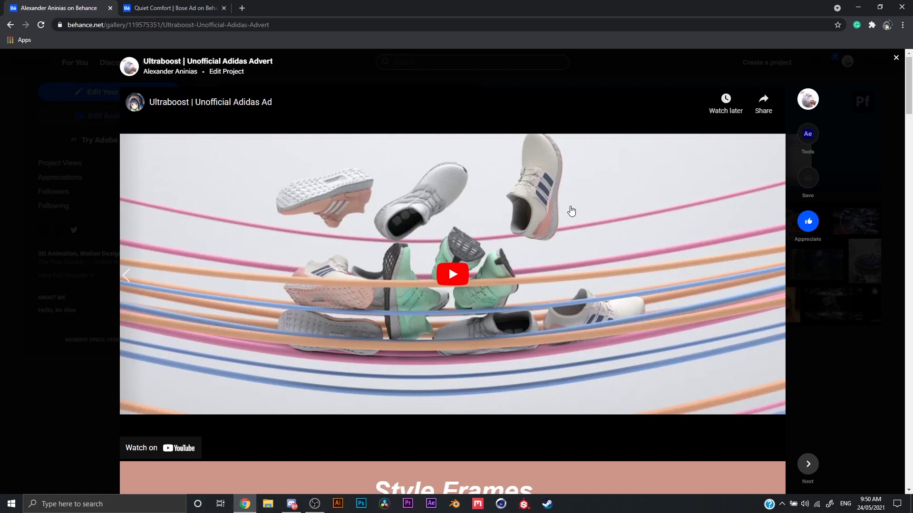
scroll(572, 211, "down", 10)
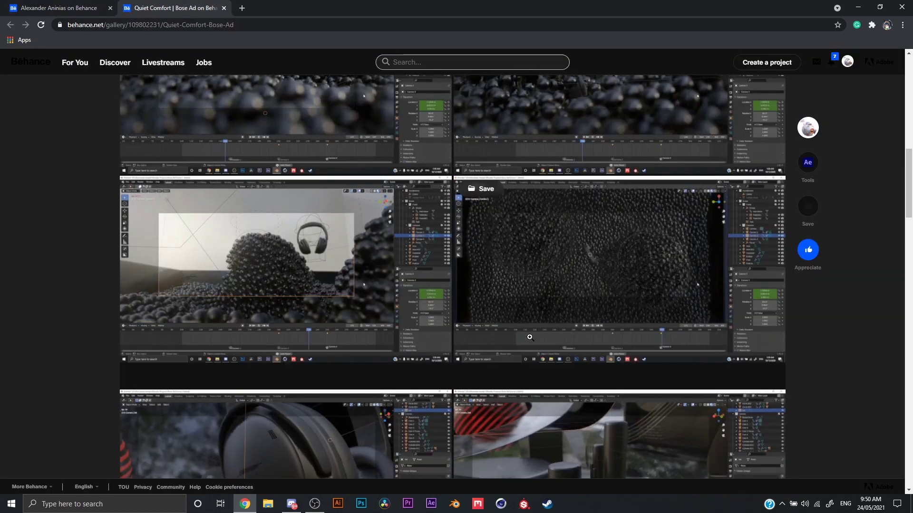
scroll(625, 363, "up", 6)
scroll(436, 278, "up", 5)
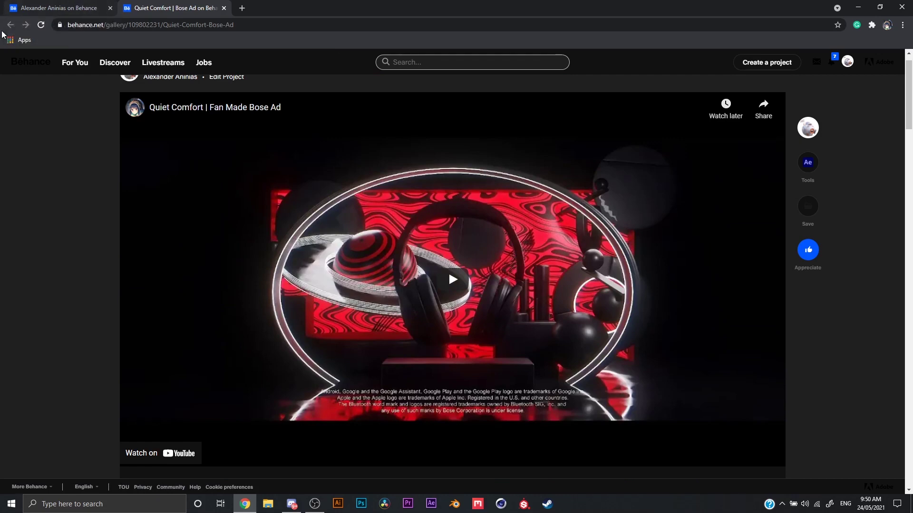
left_click(80, 4)
left_click(146, 5)
left_click(78, 5)
left_click(156, 12)
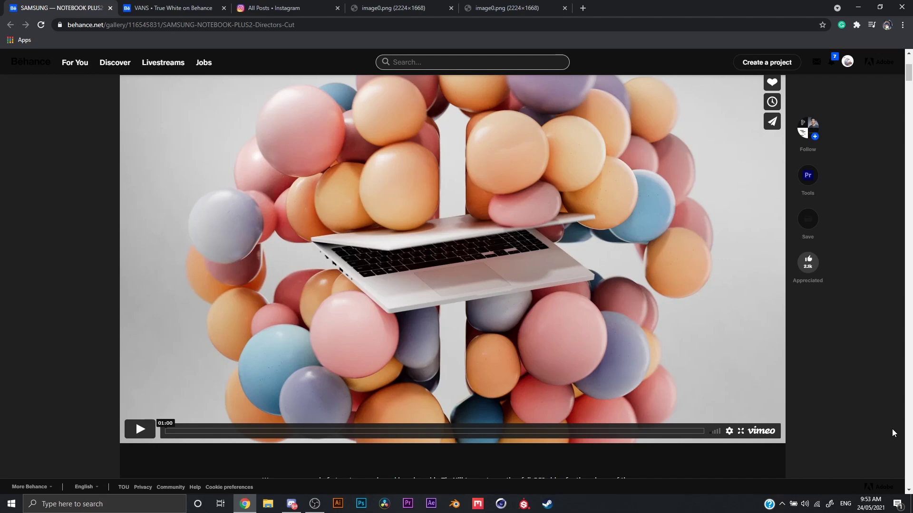
Examine the Samsung Notebook Plus2 Directors Cut project's laptop stills, from the opening video to the port close-up
scroll(855, 404, "down", 15)
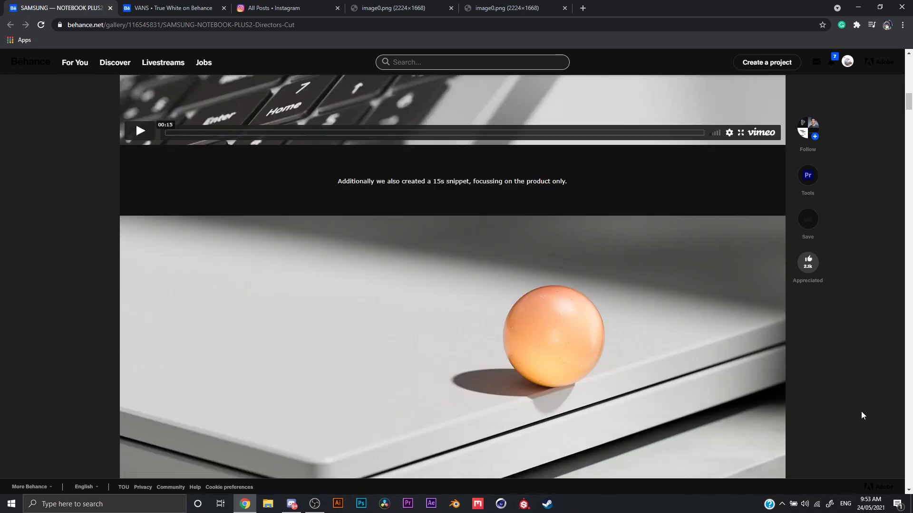
scroll(860, 415, "down", 15)
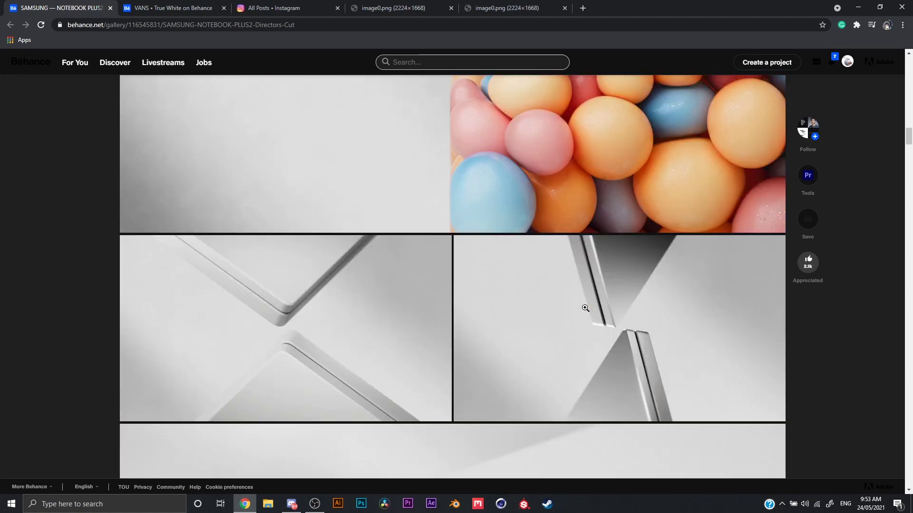
scroll(585, 308, "up", 8)
scroll(600, 338, "down", 20)
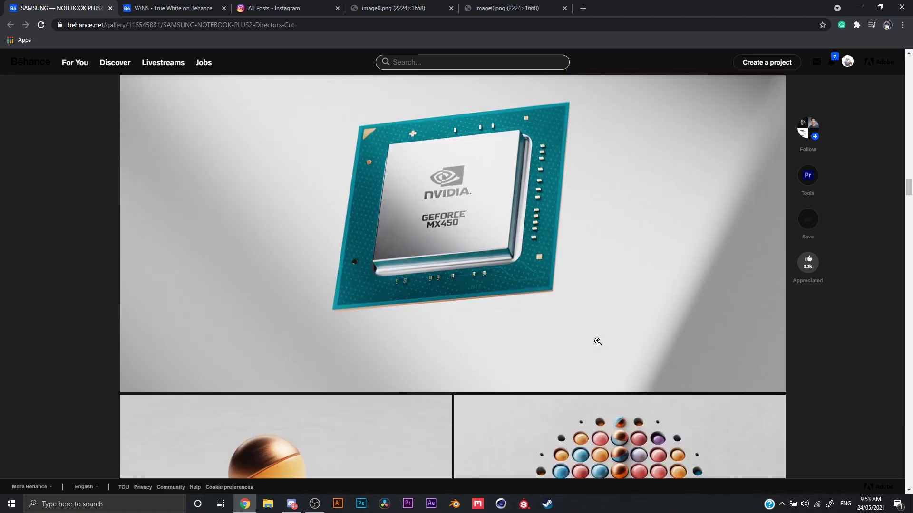
scroll(597, 341, "down", 15)
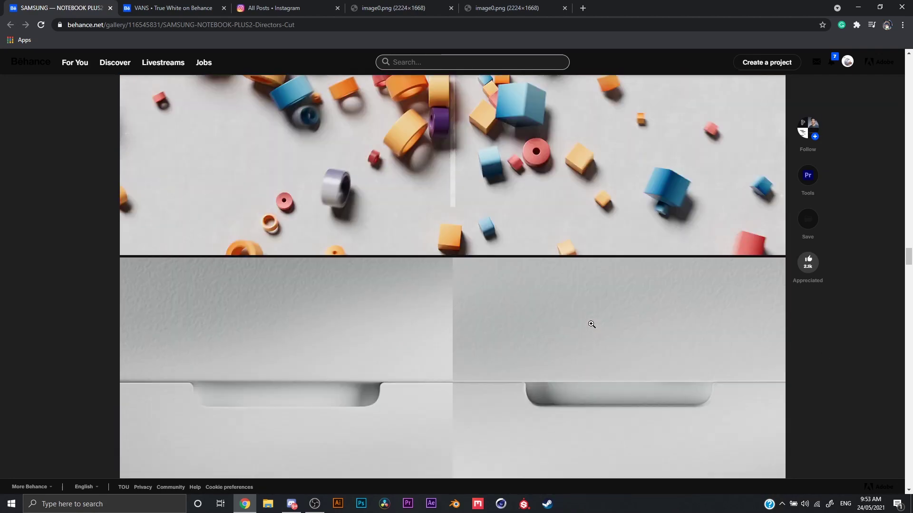
scroll(591, 322, "up", 3)
scroll(566, 283, "down", 12)
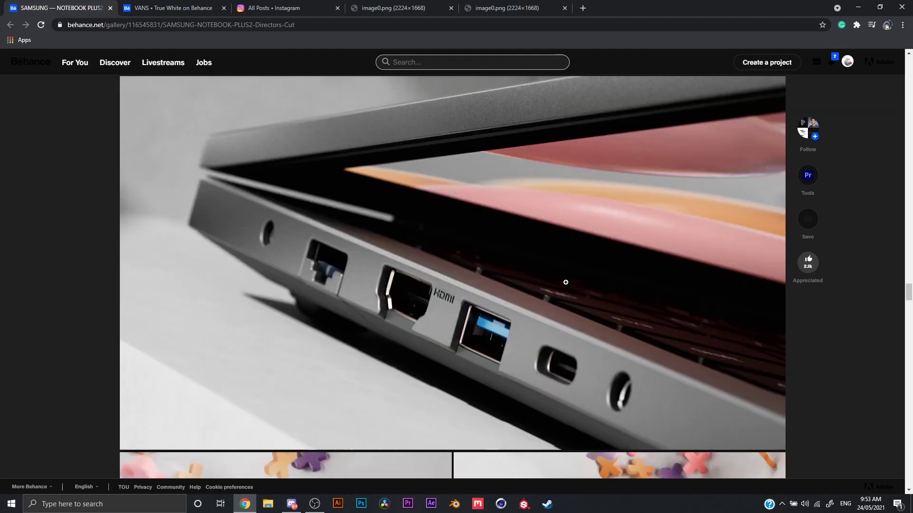
Examine the Samsung project's balloon and cross-shape style frames, material variations and grey viewport previews further down the page
scroll(566, 283, "down", 12)
scroll(565, 283, "down", 6)
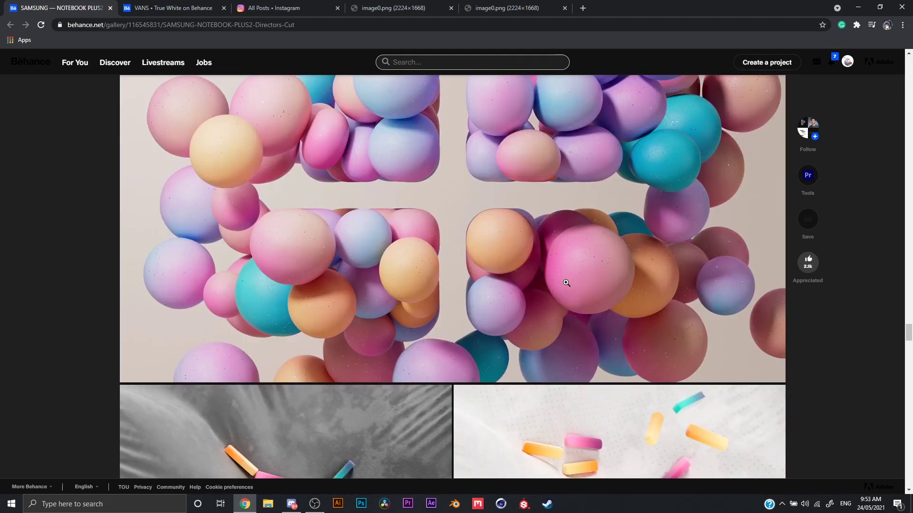
scroll(565, 283, "down", 4)
scroll(565, 282, "down", 6)
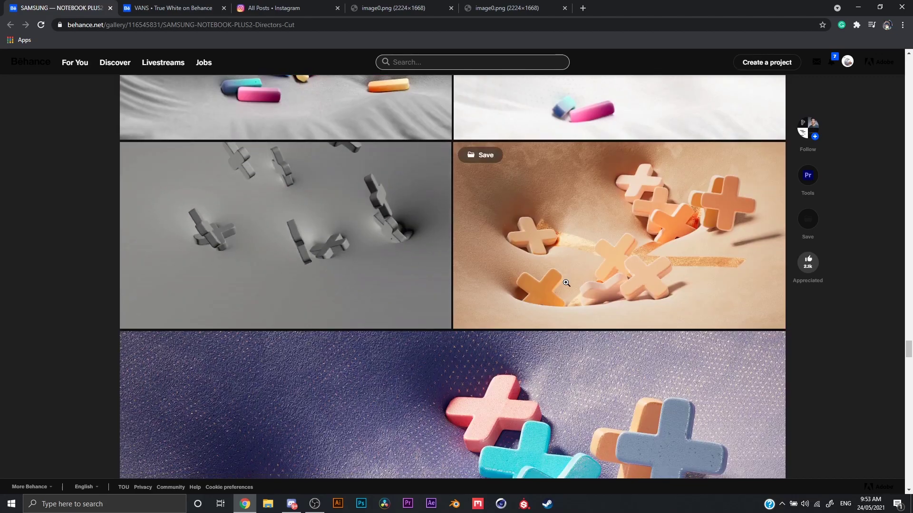
scroll(566, 283, "up", 8)
scroll(565, 283, "down", 13)
scroll(566, 283, "down", 11)
scroll(566, 283, "up", 6)
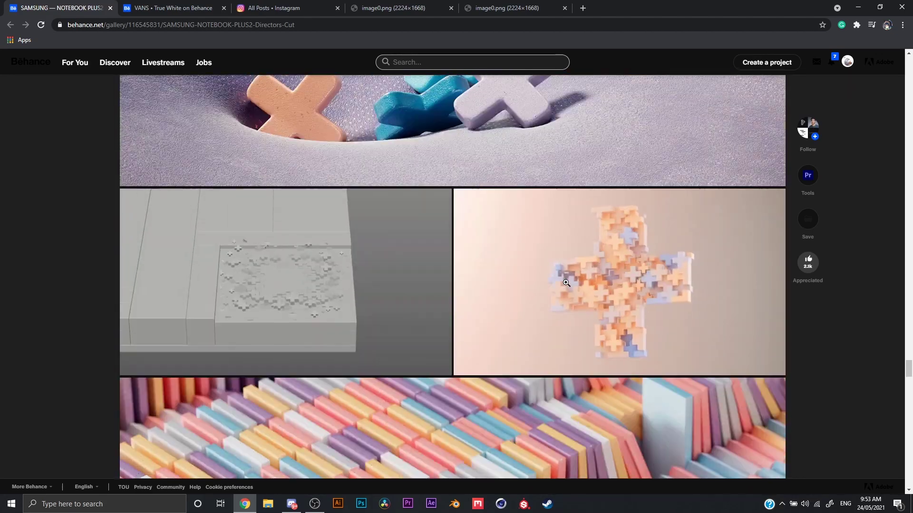
scroll(565, 283, "down", 13)
scroll(348, 195, "down", 8)
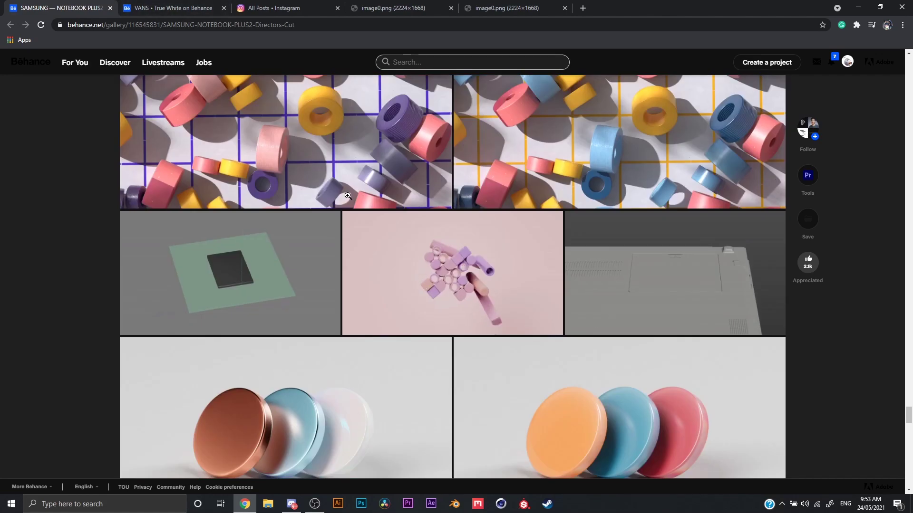
scroll(348, 196, "down", 3)
Switch to the VANS True White project and study its slip-on shoe thumbnail grid and full-size renders
key("ctrl+Tab")
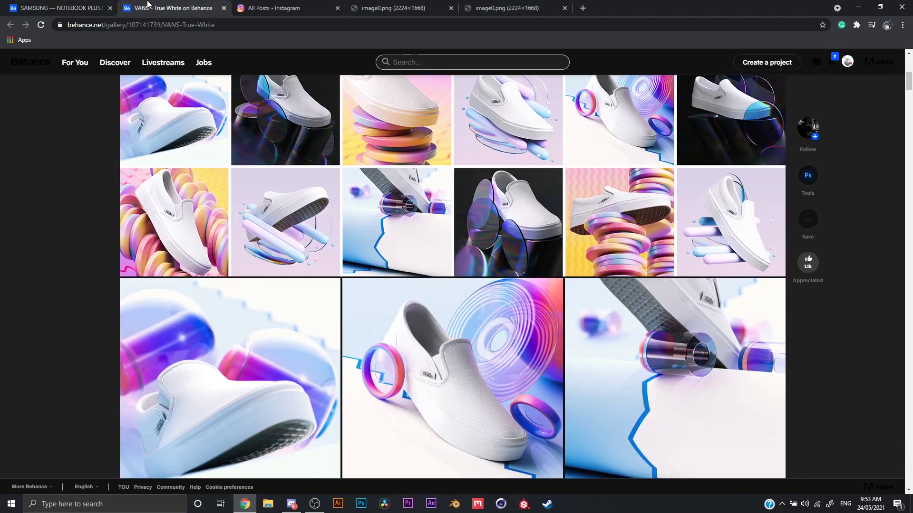
scroll(333, 181, "down", 10)
scroll(331, 176, "down", 10)
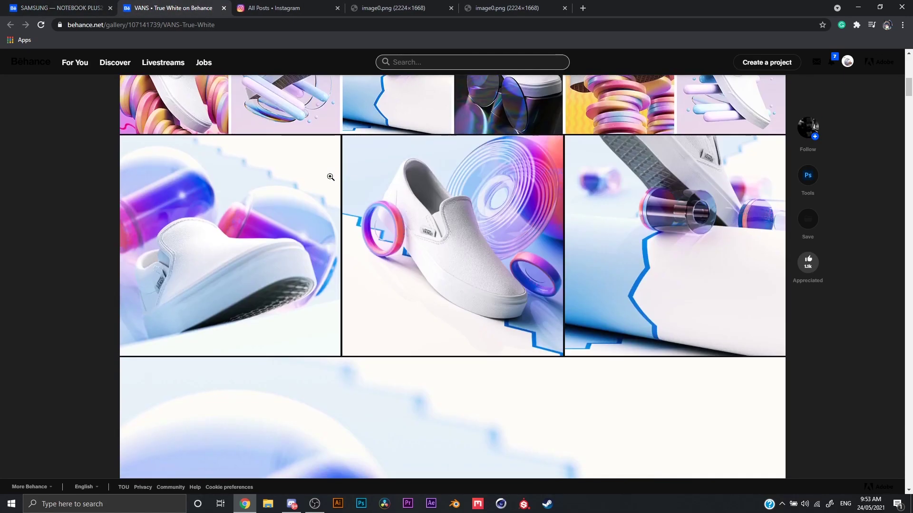
scroll(335, 178, "up", 5)
scroll(339, 181, "down", 3)
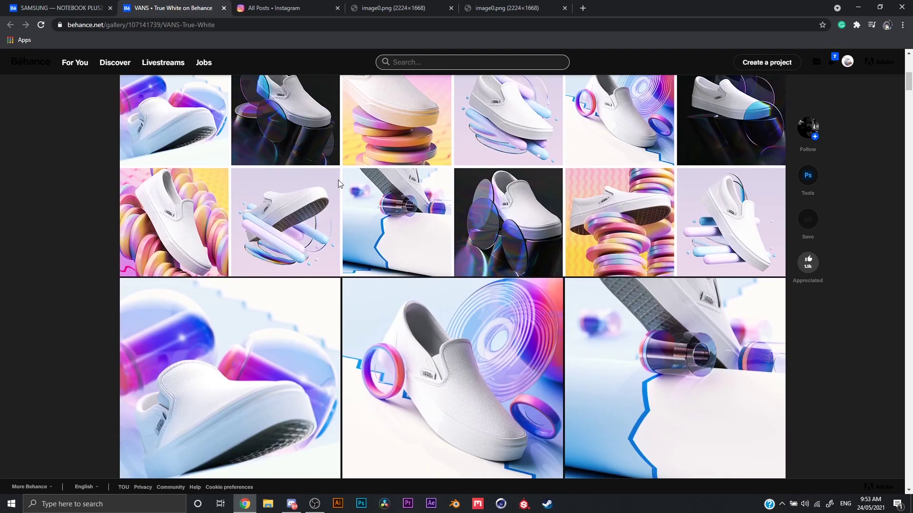
scroll(339, 180, "down", 5)
scroll(344, 195, "up", 7)
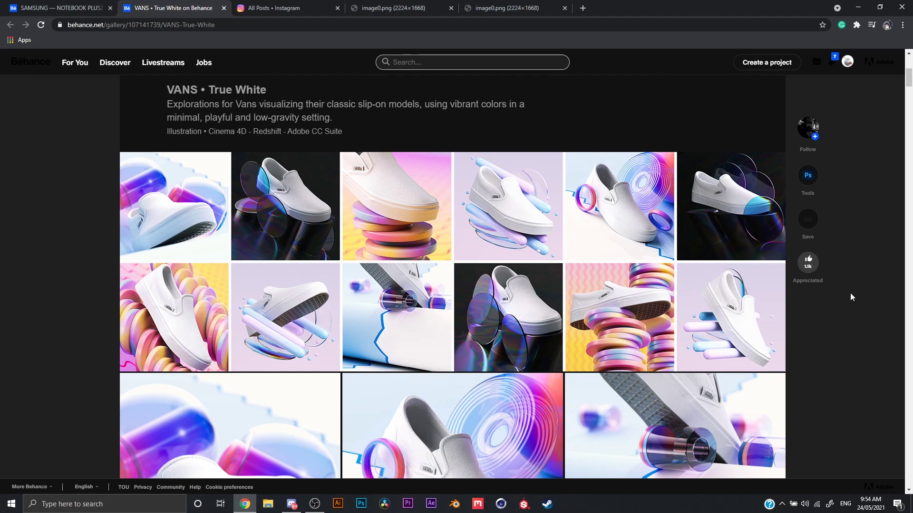
scroll(850, 296, "down", 3)
scroll(594, 233, "down", 10)
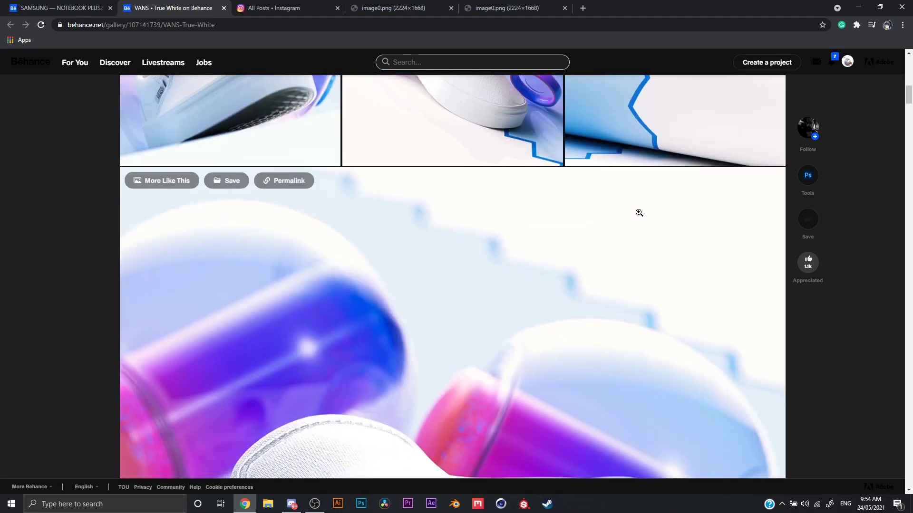
scroll(514, 188, "down", 9)
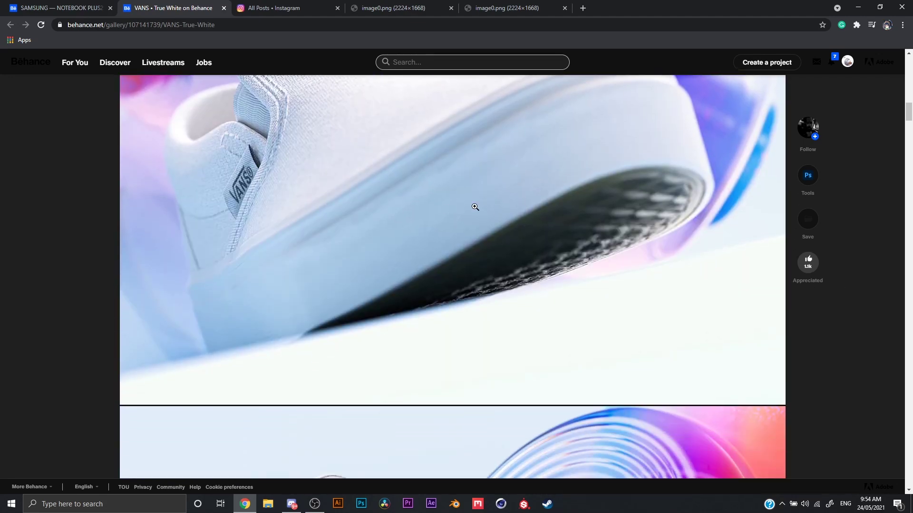
scroll(587, 287, "down", 5)
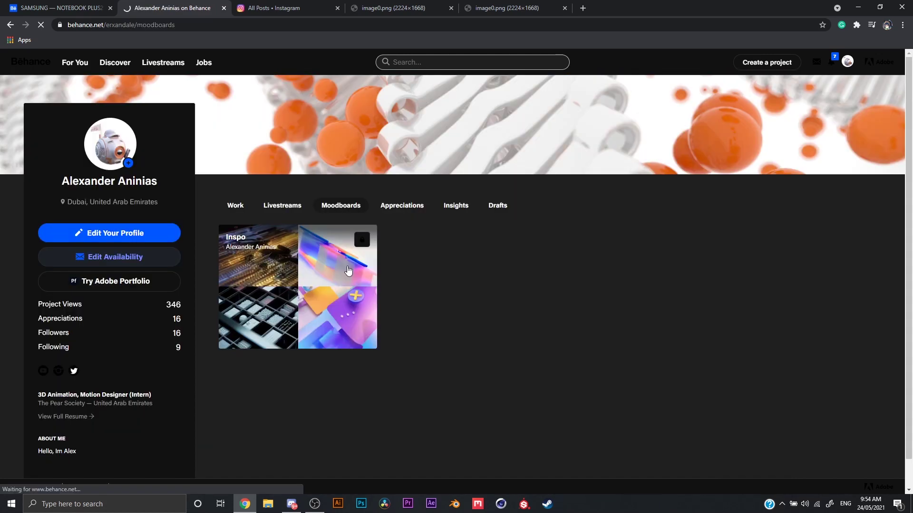
Open the Inspo moodboard, browse its saved projects, and open the NEVIS SECURITY // Trailer project
left_click(349, 270)
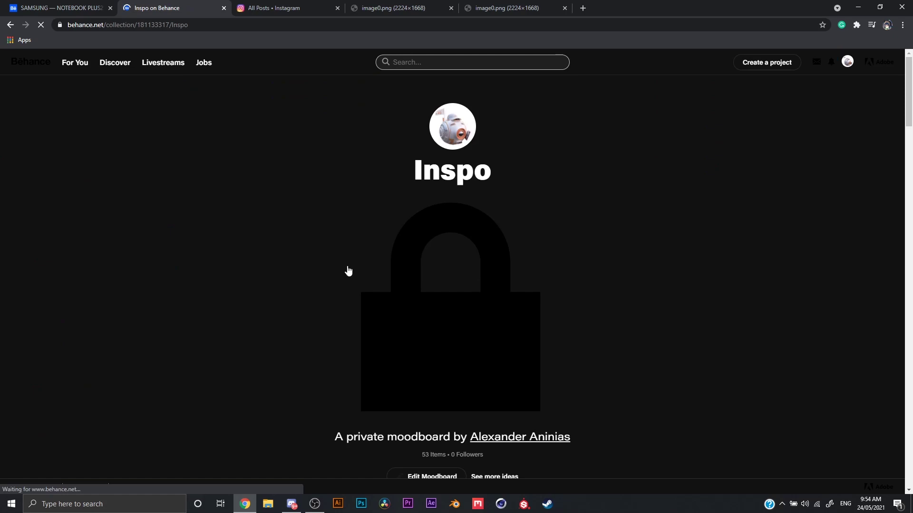
scroll(473, 219, "down", 8)
scroll(523, 228, "up", 2)
scroll(821, 280, "down", 2)
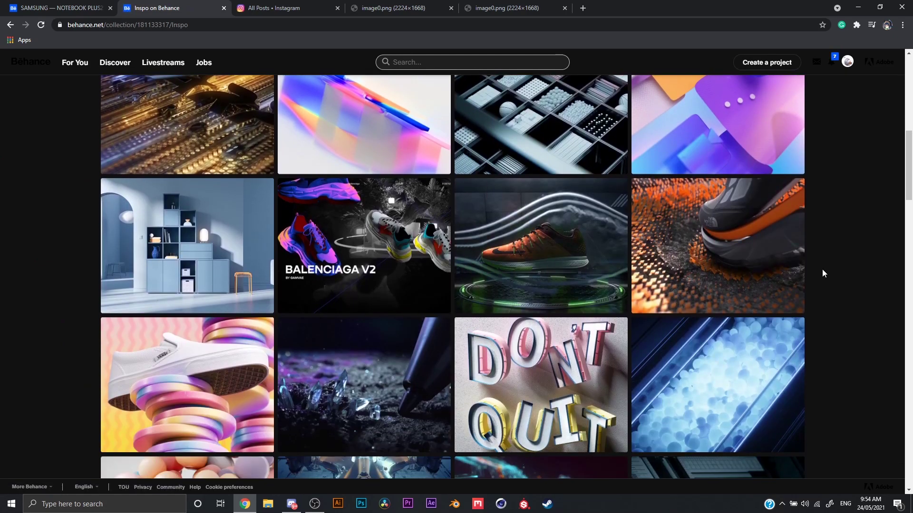
scroll(851, 254, "down", 8)
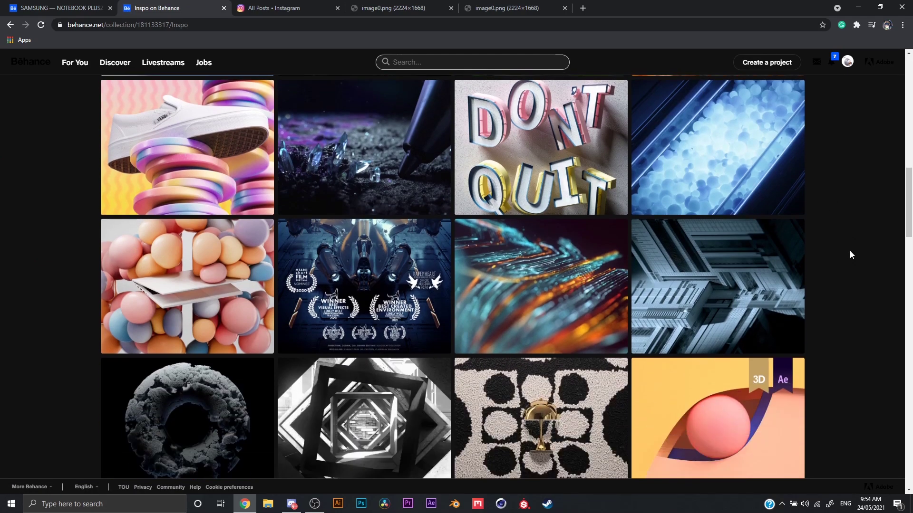
scroll(850, 252, "down", 5)
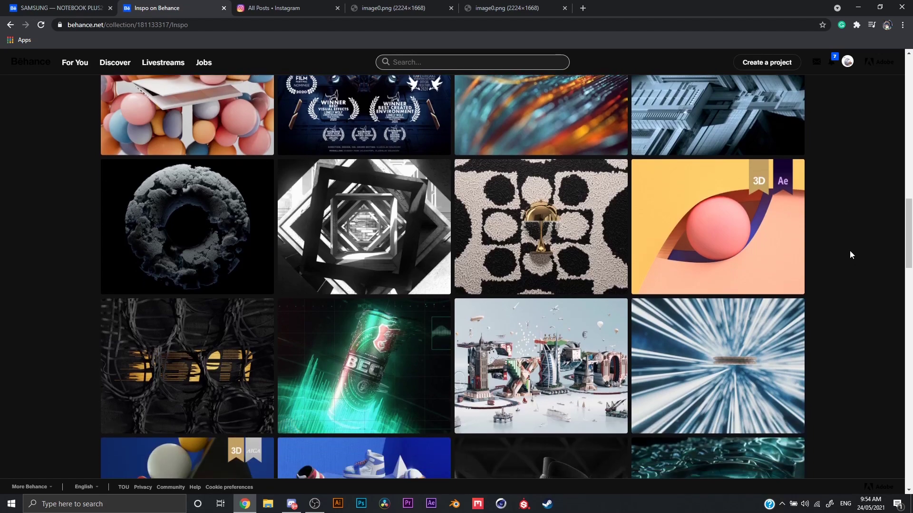
scroll(850, 255, "down", 9)
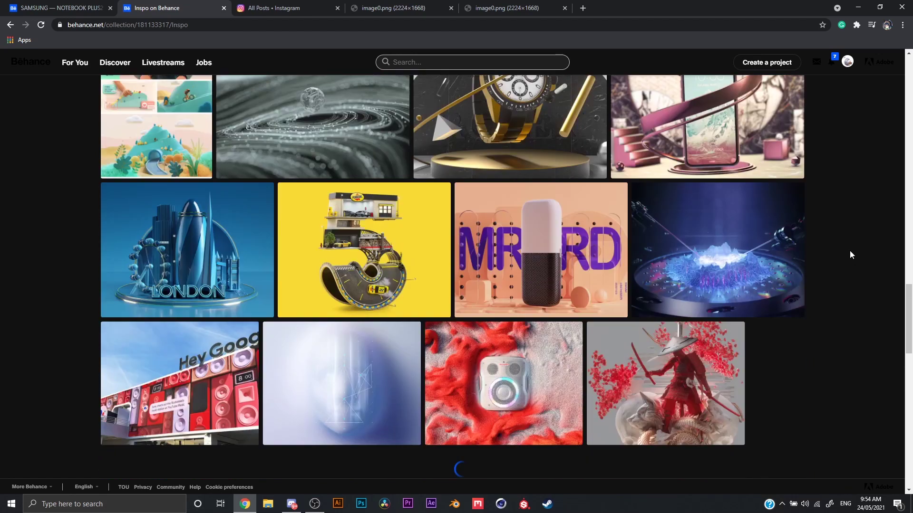
scroll(850, 255, "up", 8)
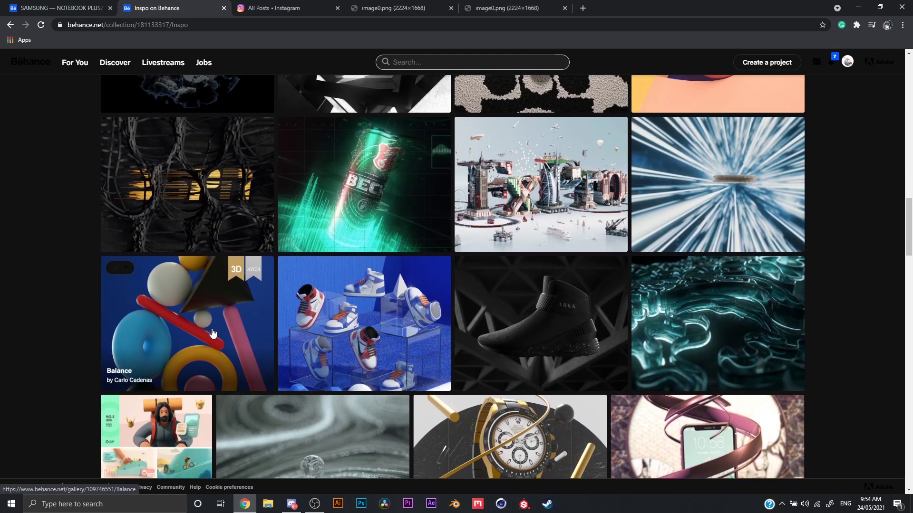
left_click(746, 323)
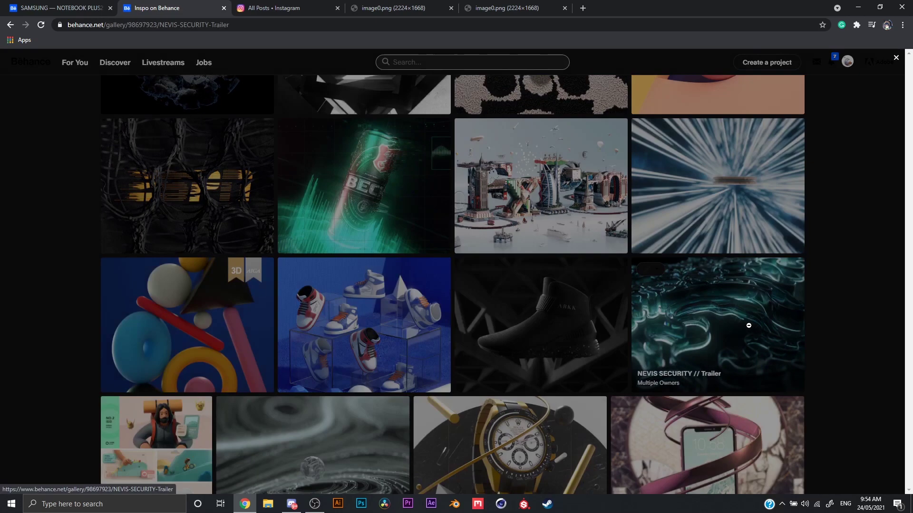
Examine the NEVIS SECURITY trailer project's green glass relief stills
scroll(686, 265, "down", 10)
scroll(686, 266, "down", 15)
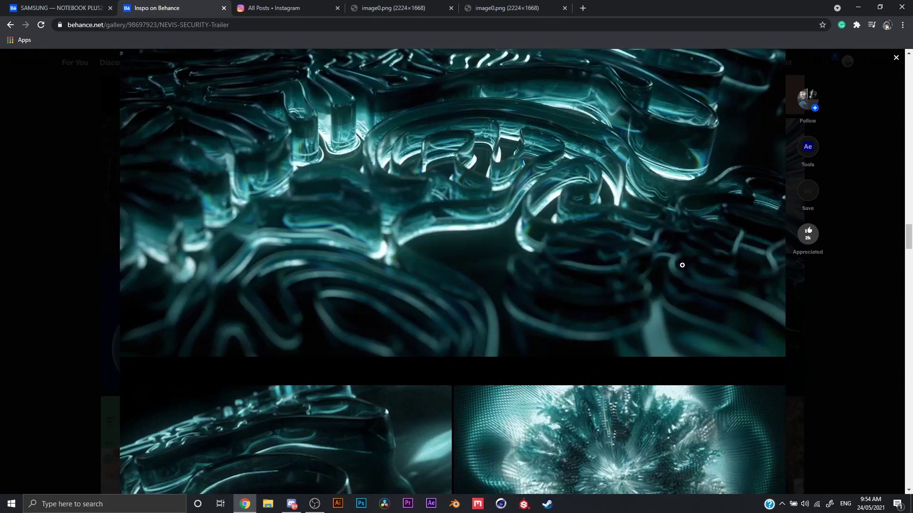
Switch to the saved Instagram posts and look through the behance carousel of 3D sculpture renders, returning to its first image
left_click(297, 5)
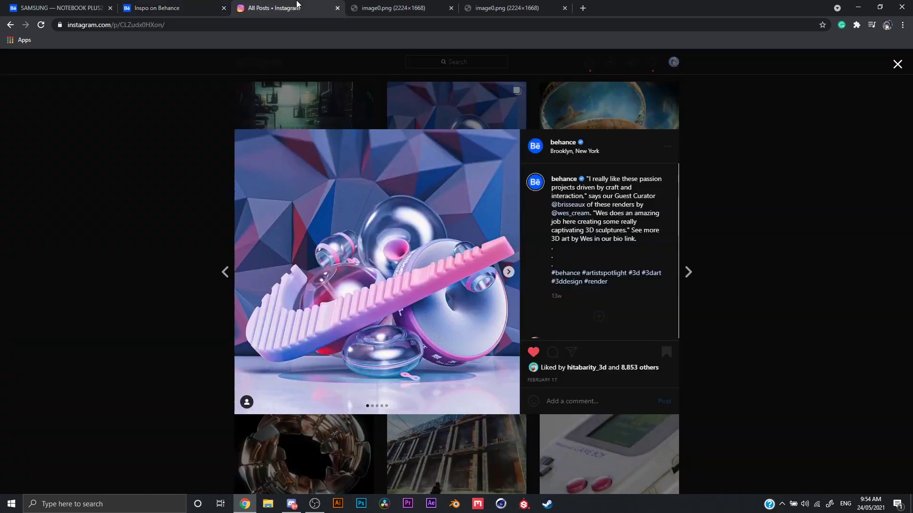
left_click(509, 272)
left_click(509, 272)
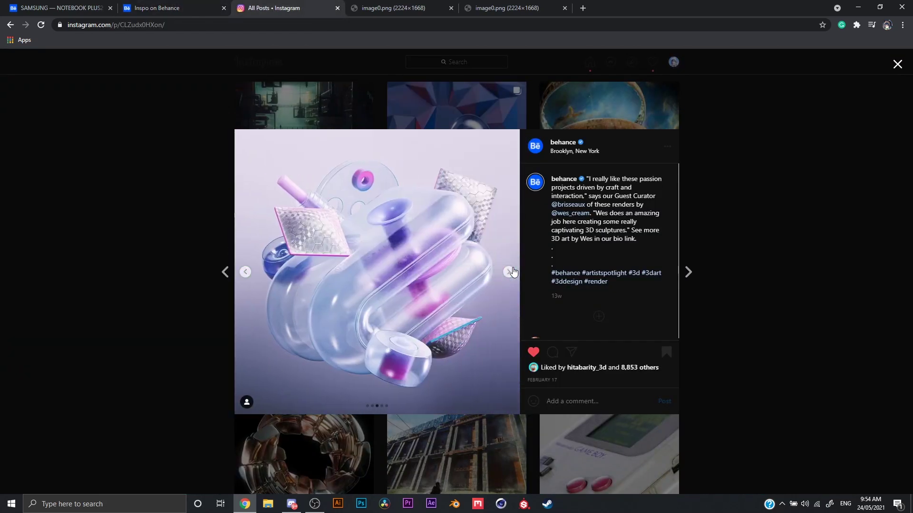
left_click(511, 272)
left_click(251, 274)
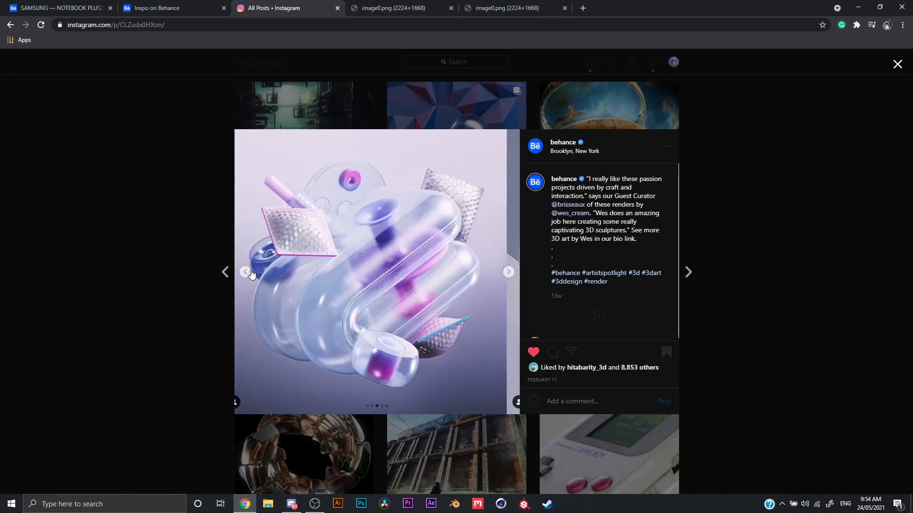
left_click(252, 274)
left_click(251, 274)
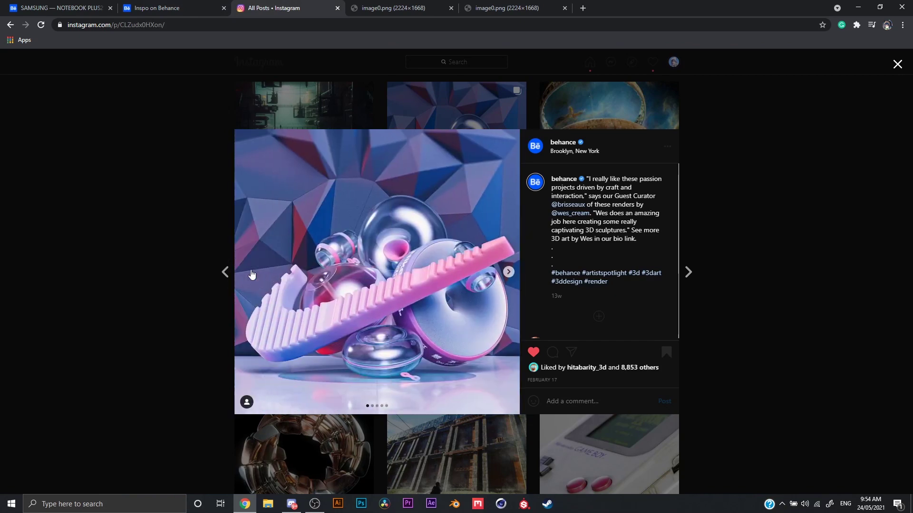
Close the behance post, browse the saved posts, and view motiongraphics_collective's coloured cube video
left_click(183, 279)
scroll(186, 278, "down", 4)
scroll(245, 235, "up", 2)
left_click(449, 304)
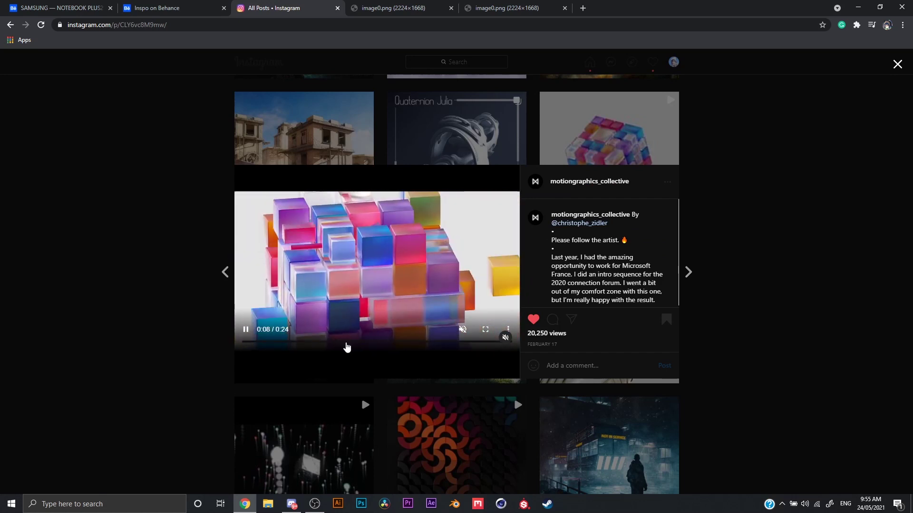
left_click(379, 313)
View the two image0.png reference collages one after the other
left_click(428, 6)
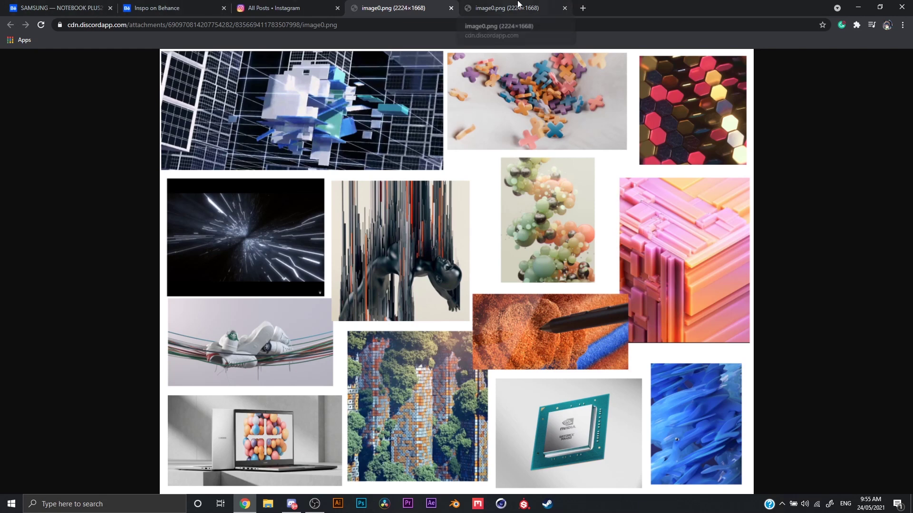
left_click(551, 7)
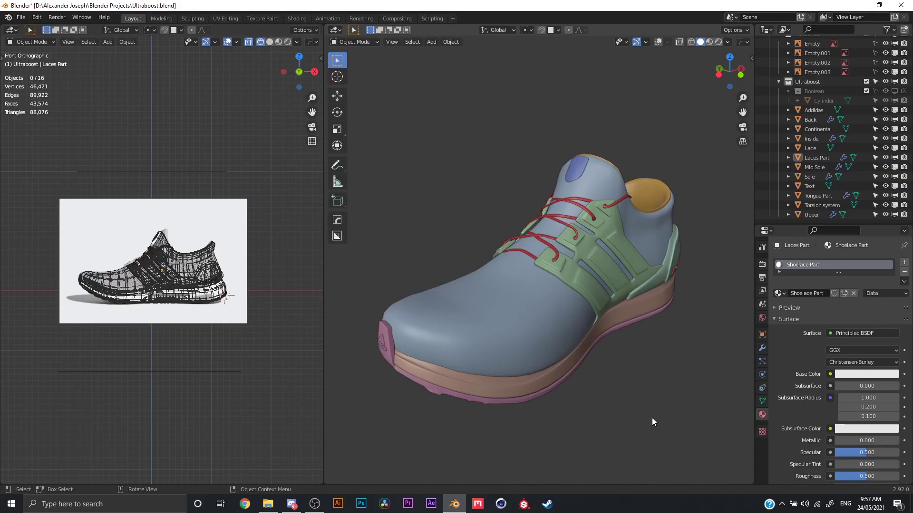
Examine the Ultraboost wireframe against its side and top reference images from the front and in perspective
scroll(274, 321, "up", 3)
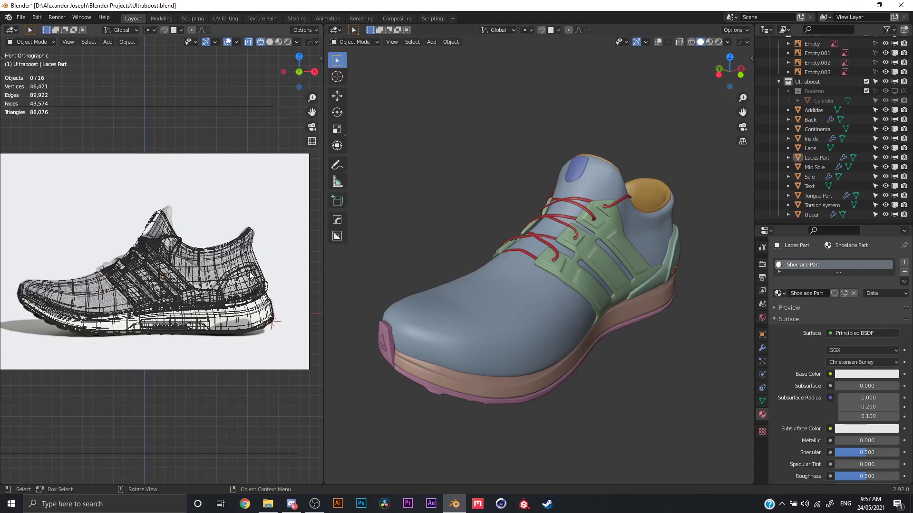
scroll(133, 259, "up", 2)
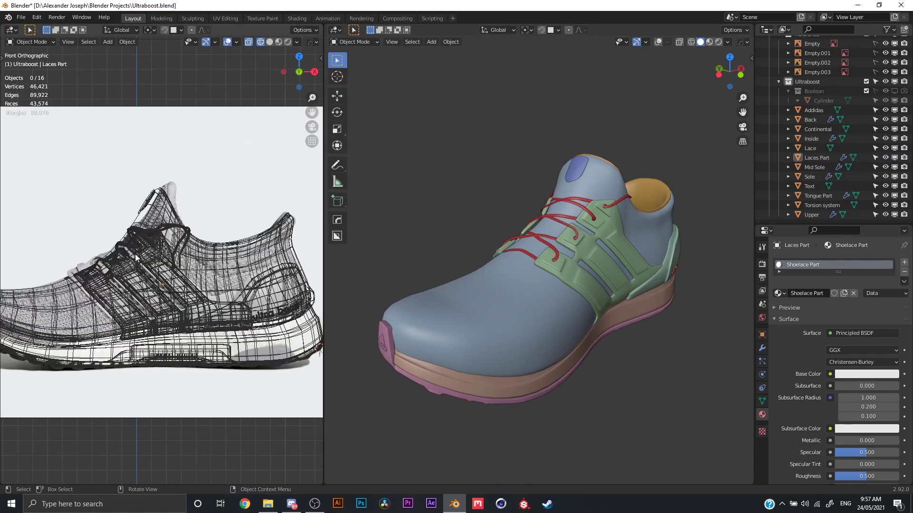
middle_click_drag(136, 257, 264, 295)
scroll(143, 255, "down", 5)
middle_click_drag(192, 350, 174, 313)
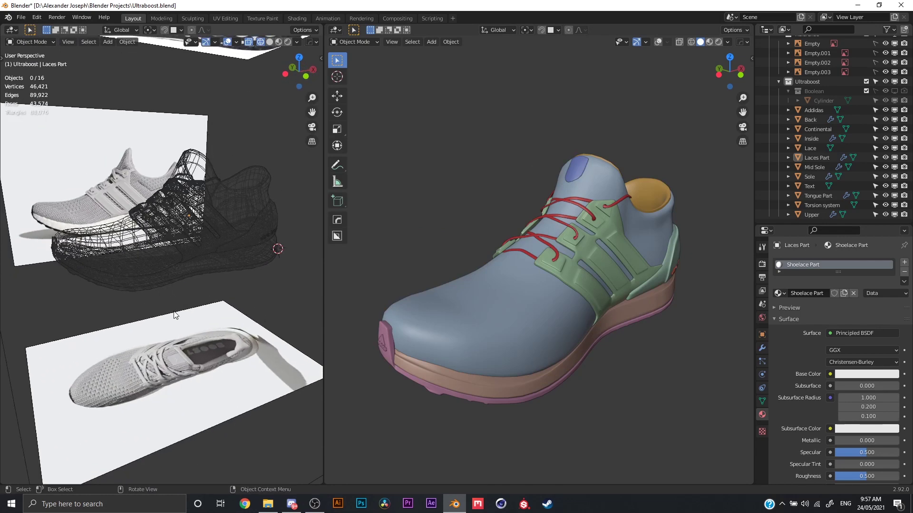
middle_click_drag(162, 315, 203, 417)
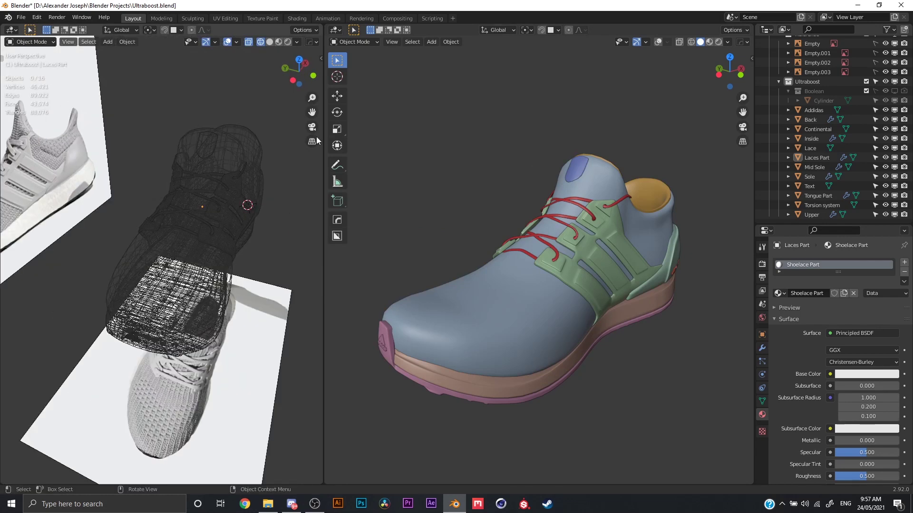
middle_click_drag(216, 322, 134, 317)
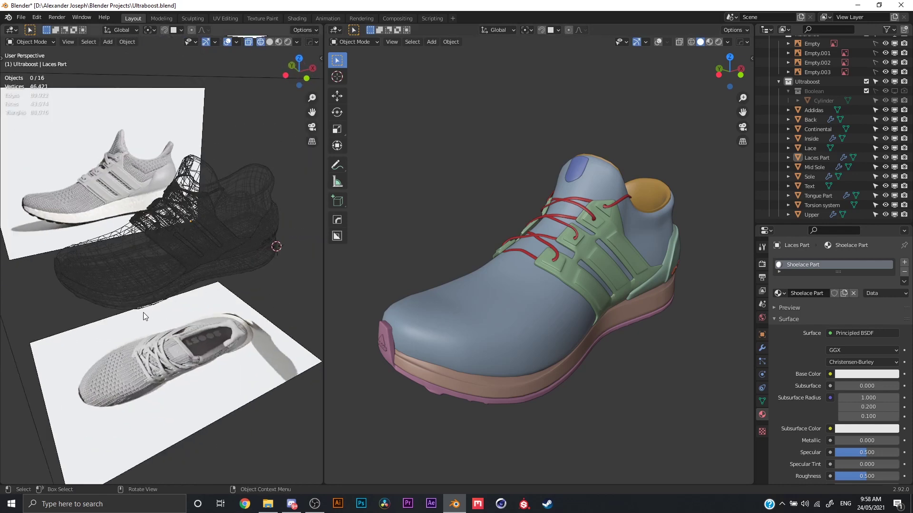
middle_click_drag(229, 304, 199, 290)
Turn on the overlays in the solid-shaded 3D view of the shoe
left_click(603, 326)
middle_click_drag(603, 326, 590, 314)
left_click(658, 42)
Show the modifier settings and disable the Upper's Subdivision modifier in the viewport
left_click(686, 267)
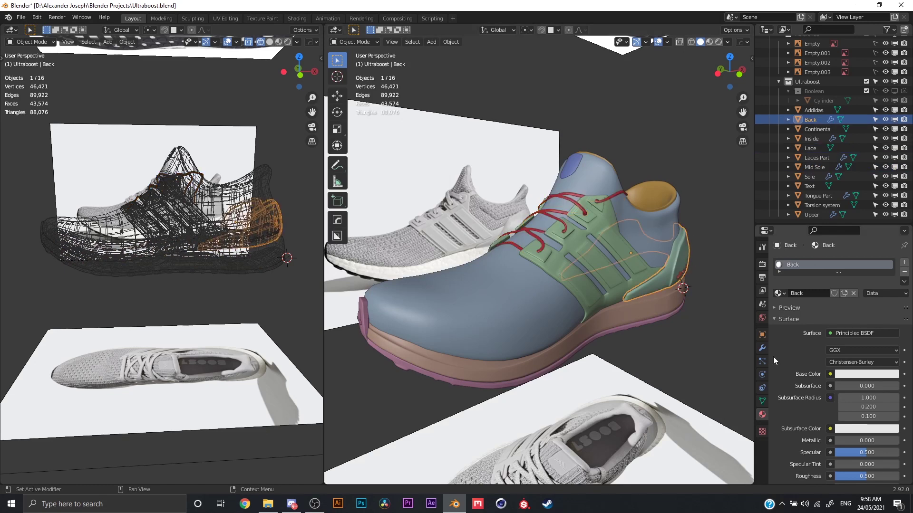
left_click(762, 348)
left_click(469, 293)
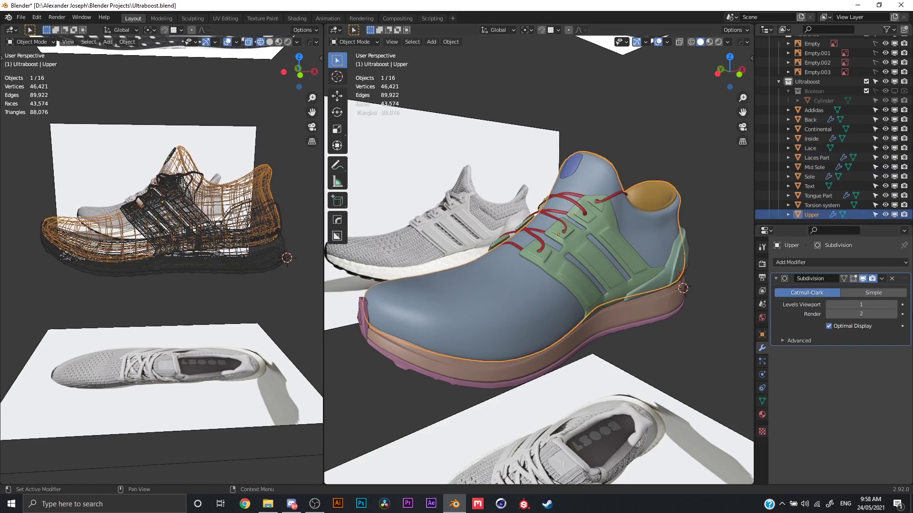
left_click(862, 278)
scroll(658, 267, "up", 3)
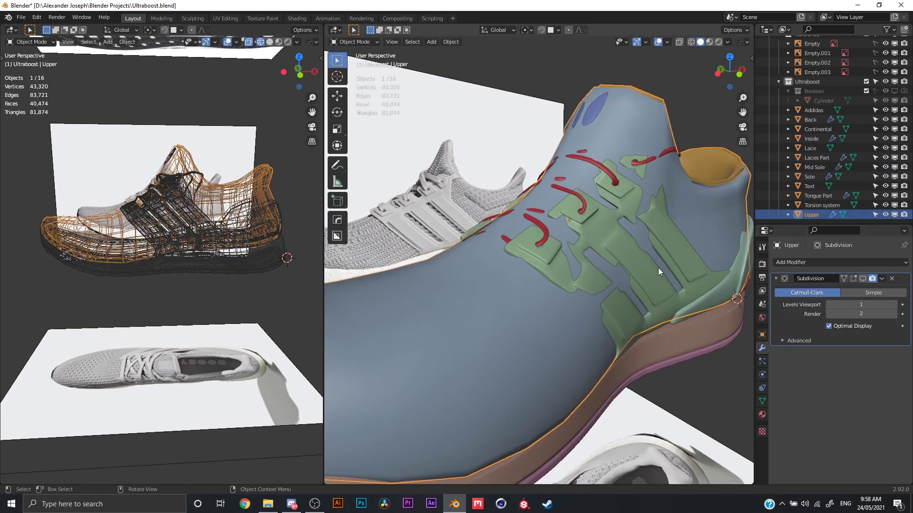
Enable the wireframe overlay in the solid-shaded view and inspect the Upper's base mesh in Edit Mode
left_click(667, 42)
left_click(608, 202)
middle_click_drag(521, 350, 566, 356)
key("Tab")
scroll(670, 342, "down", 7)
middle_click_drag(646, 315, 621, 313)
scroll(621, 313, "up", 6)
key("Tab")
key("Tab")
key("Tab")
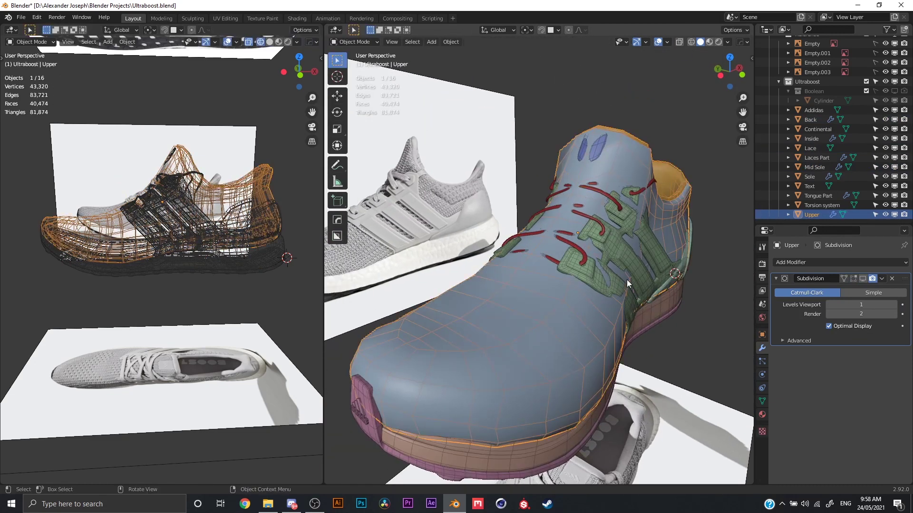
Disable the Laces Part's Subdivision and Boolean modifiers in the viewport and inspect its base mesh in Edit Mode
left_click(625, 281)
left_click_drag(862, 354, 863, 278)
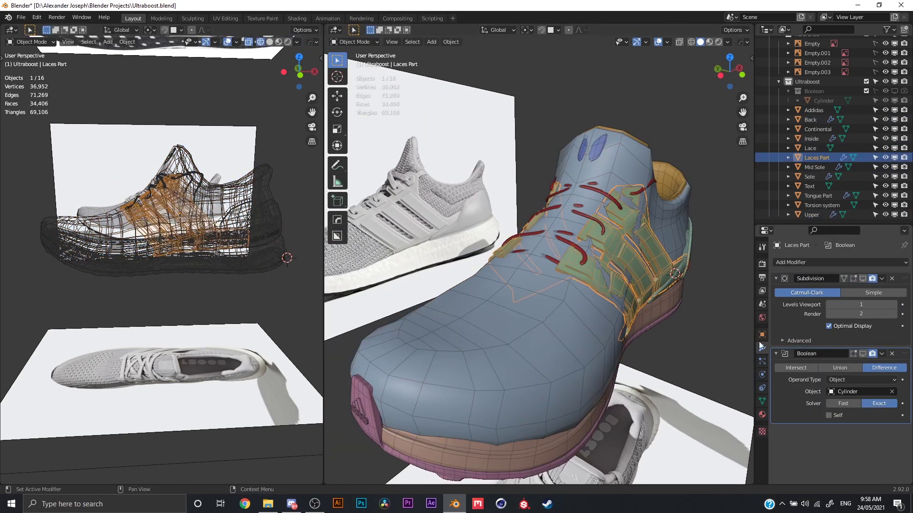
key("Tab")
middle_click_drag(642, 329, 601, 322)
key("Tab")
key("Tab")
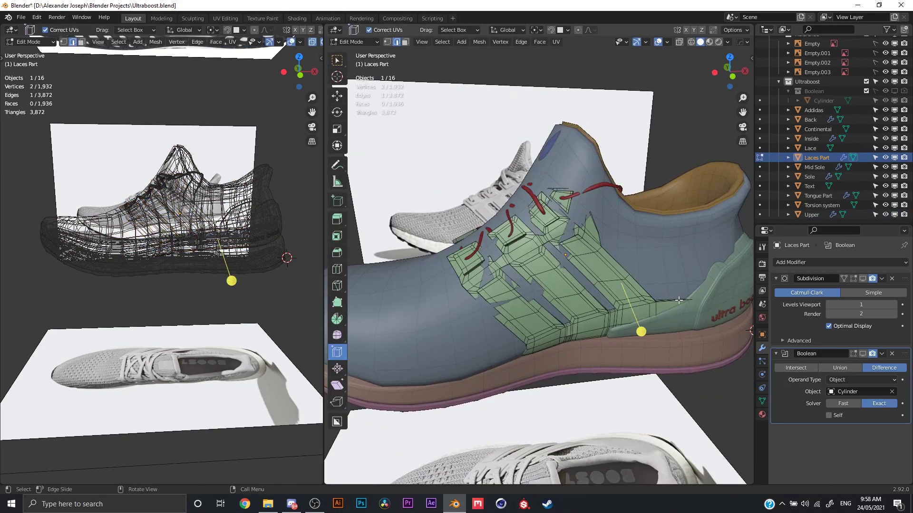
key("Tab")
Disable the Subdivision modifier in the viewport for the Back part and the Mid Sole
left_click(691, 321)
left_click(864, 279)
middle_click_drag(644, 326, 674, 328)
left_click(610, 361)
middle_click_drag(610, 361, 659, 370)
left_click(862, 279)
scroll(659, 370, "down", 3)
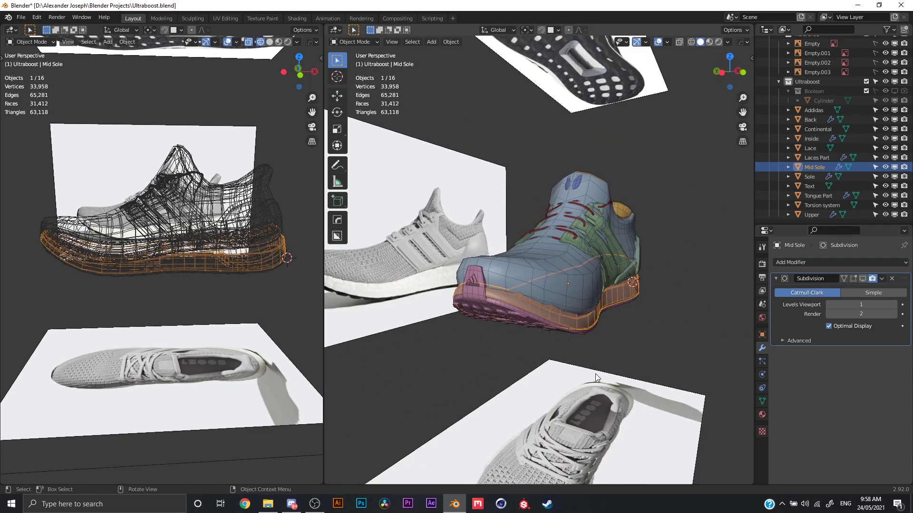
scroll(492, 298, "up", 2)
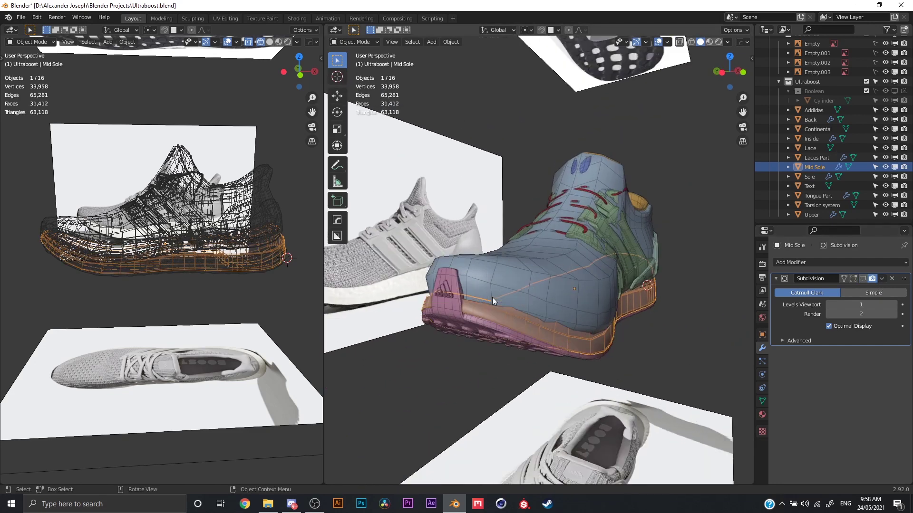
Inspect the Sole's underside, the shoe's inner lining and the Lace object from several angles
middle_click_drag(492, 297, 498, 272)
left_click(498, 272)
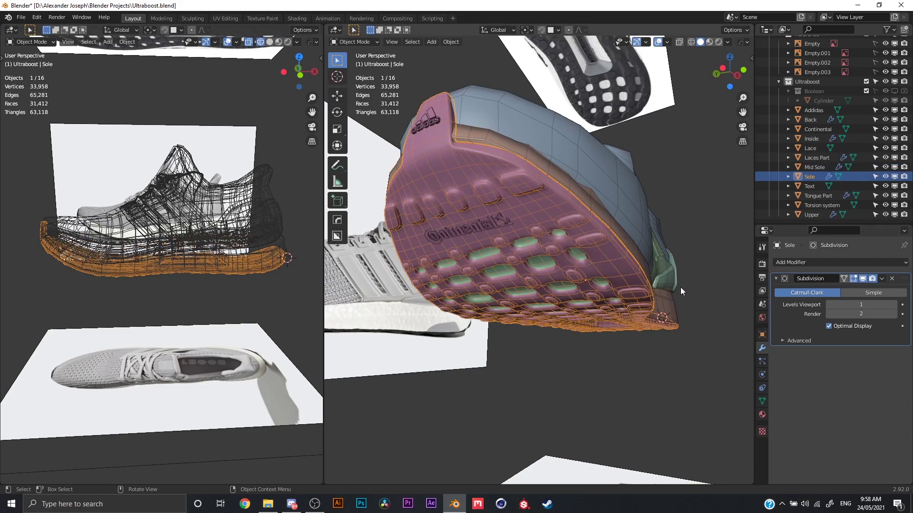
middle_click_drag(680, 286, 637, 356)
left_click(592, 292)
left_click(529, 294)
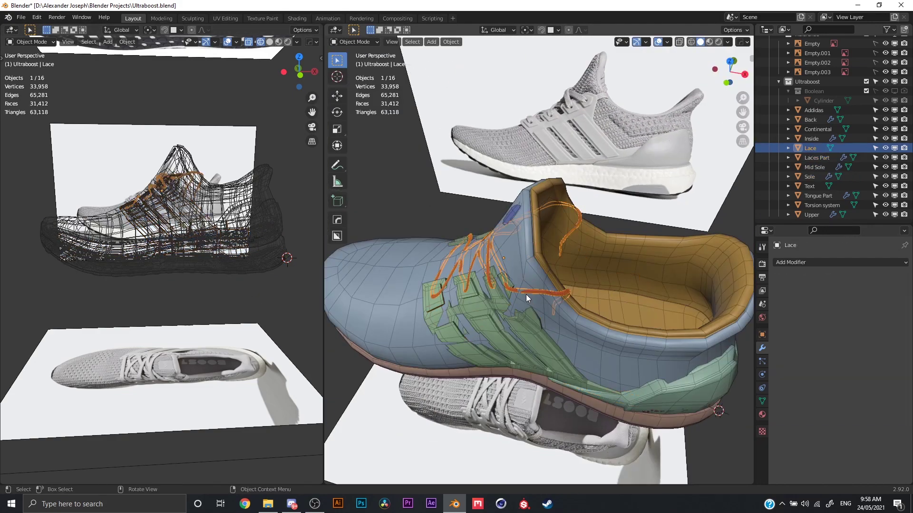
middle_click_drag(529, 294, 669, 338)
left_click(552, 307)
left_click(484, 310)
scroll(669, 339, "up", 4)
Disable the Subdivision modifier in the viewport for the Tongue Part and the Sole
left_click(574, 175)
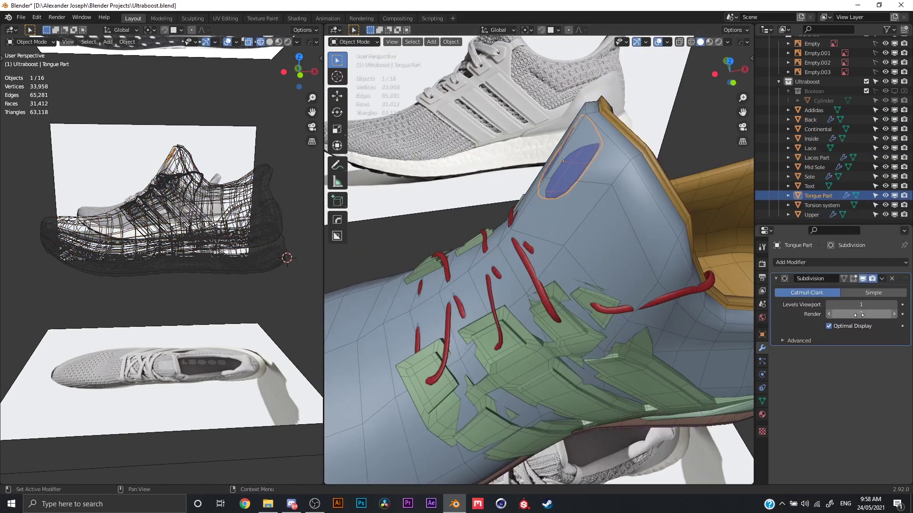
key("a")
left_click(862, 279)
middle_click_drag(684, 285, 550, 267)
scroll(592, 366, "down", 2)
left_click(565, 264)
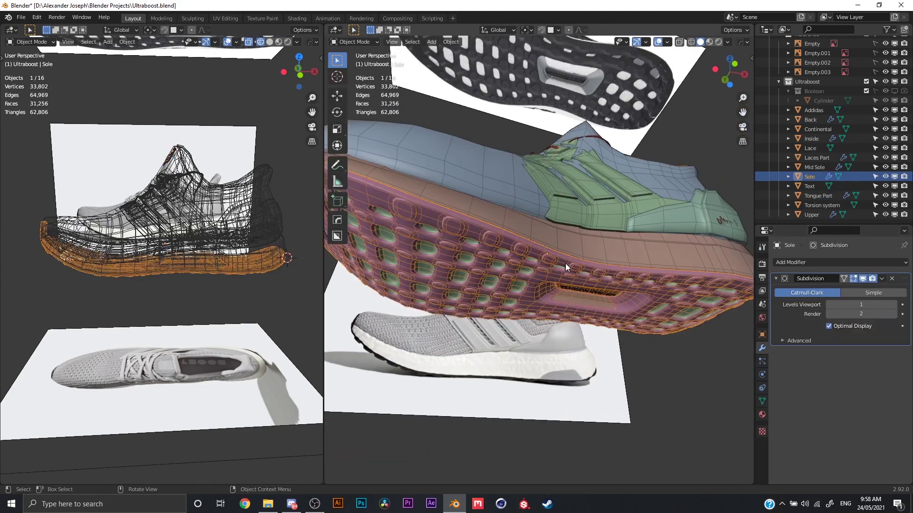
left_click(863, 279)
middle_click_drag(587, 324, 637, 377)
left_click(645, 333)
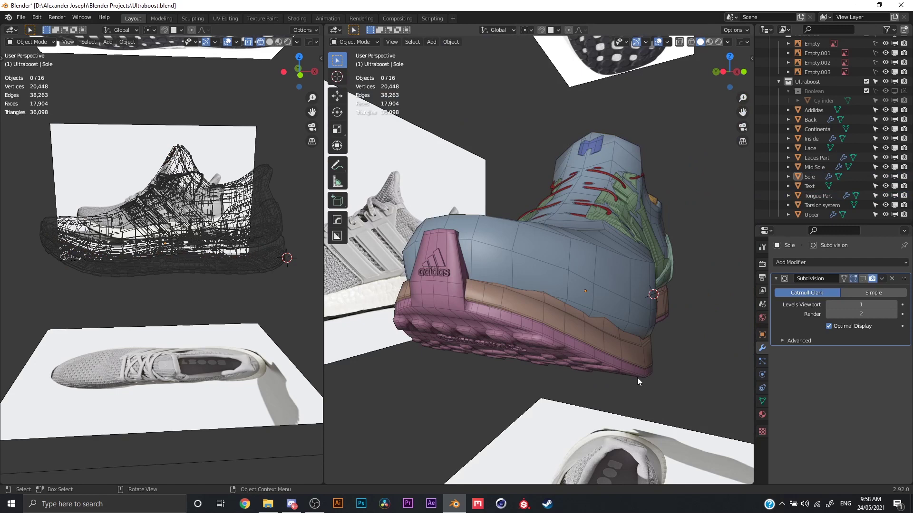
Select the Mid Sole and examine the shoe from the heel and from above its opening
left_click(647, 360)
middle_click_drag(657, 353, 572, 388)
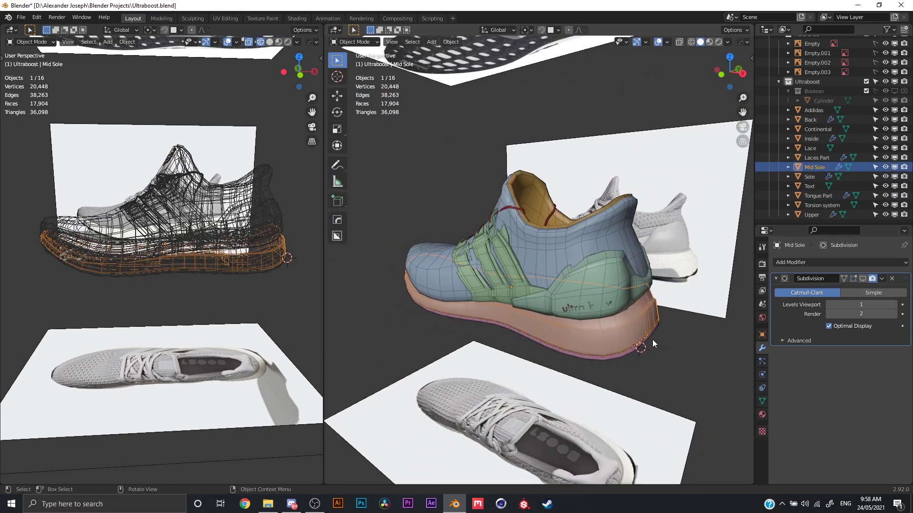
middle_click_drag(651, 339, 603, 338)
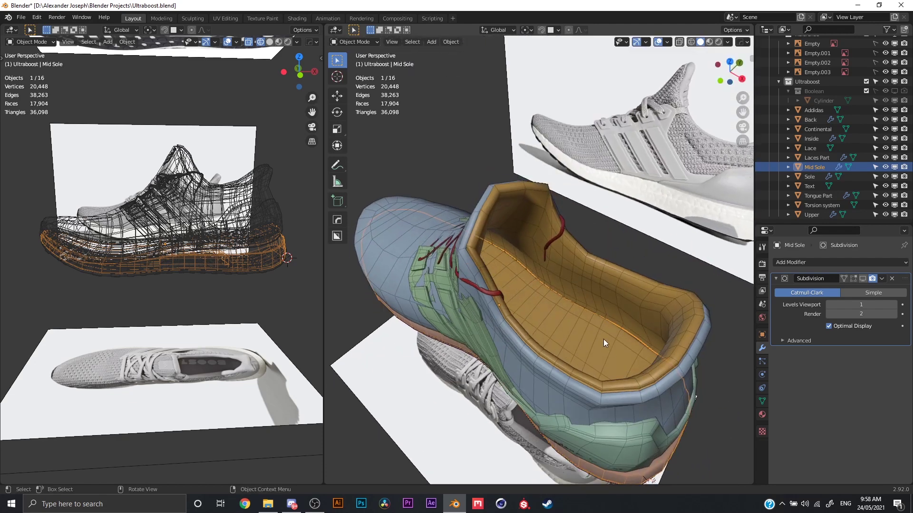
key("g")
key("z")
right_click(539, 304)
key("s")
right_click(672, 366)
Select the Adidas logo object and look over the objects in the Reference and Ultraboost collections
middle_click_drag(715, 370, 626, 330)
left_click(631, 304)
left_click(812, 110)
scroll(796, 159, "up", 2)
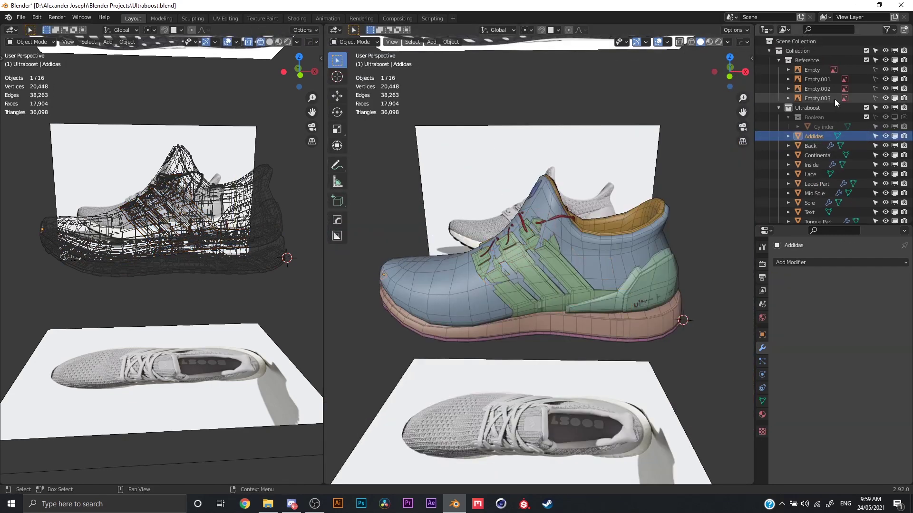
middle_click_drag(581, 266, 605, 266)
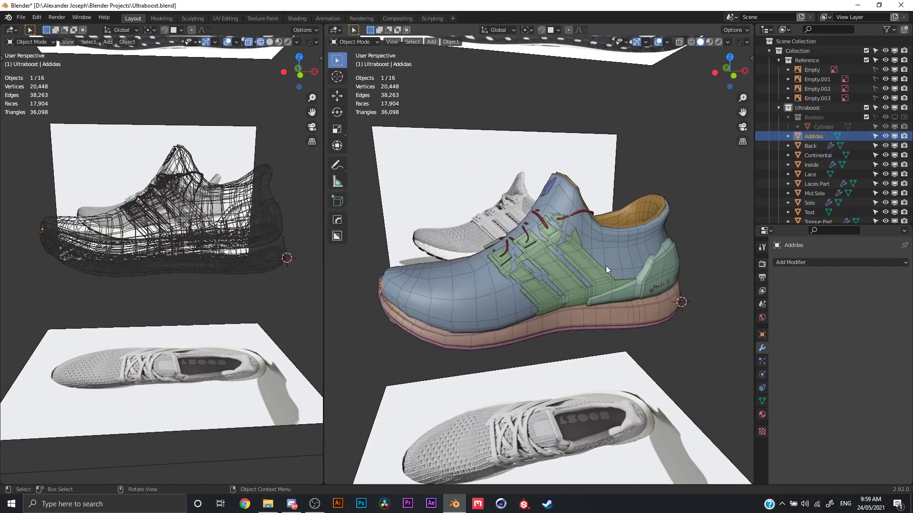
Select the Laces Part, zoom to it, and re-enable its Subdivision modifier in the viewport
left_click(606, 266)
middle_click_drag(658, 280, 701, 284)
key("KP_Decimal")
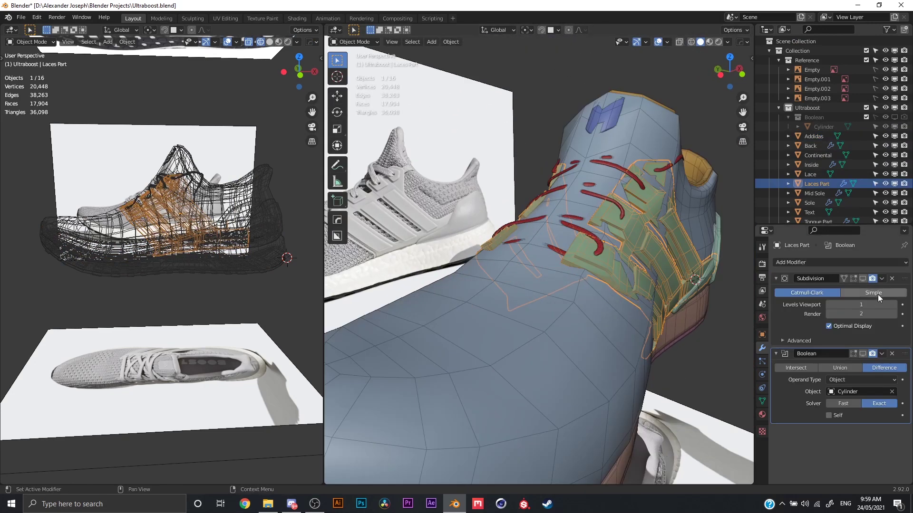
left_click(864, 278)
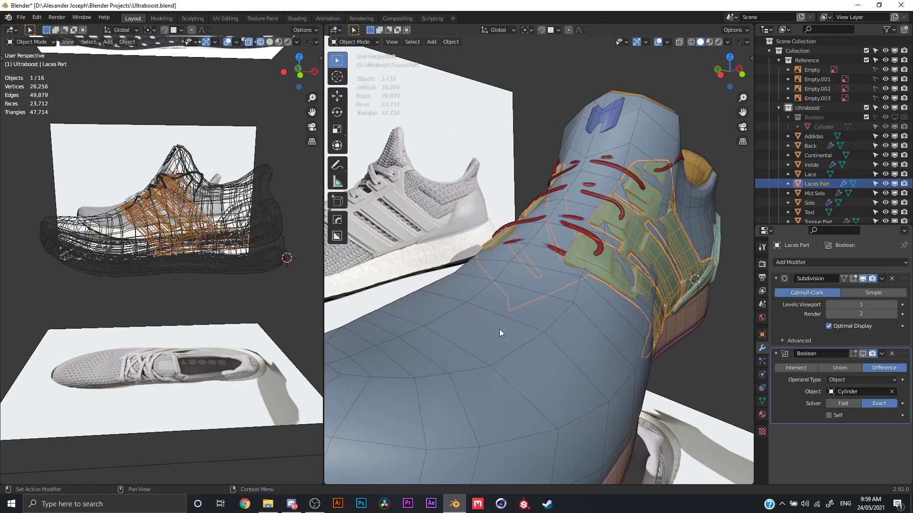
Re-enable the Upper's Subdivision modifier in the viewport and check its mesh in Edit Mode
left_click(538, 328)
middle_click_drag(538, 329, 523, 341)
left_click(522, 335)
left_click(521, 335)
left_click(863, 278)
key("Tab")
middle_click_drag(663, 328, 623, 368)
key("Tab")
left_click(623, 368)
left_click(527, 331)
middle_click_drag(528, 332, 560, 323)
Re-enable the Subdivision modifier in the viewport for the Mid Sole and the Sole, and clear the selection
left_click(555, 358)
left_click(555, 359)
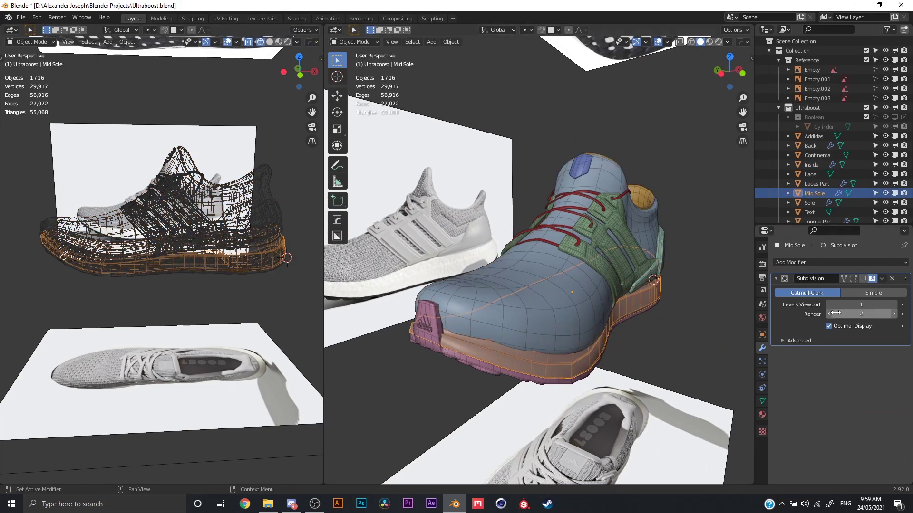
left_click(862, 278)
left_click(496, 375)
left_click(498, 373)
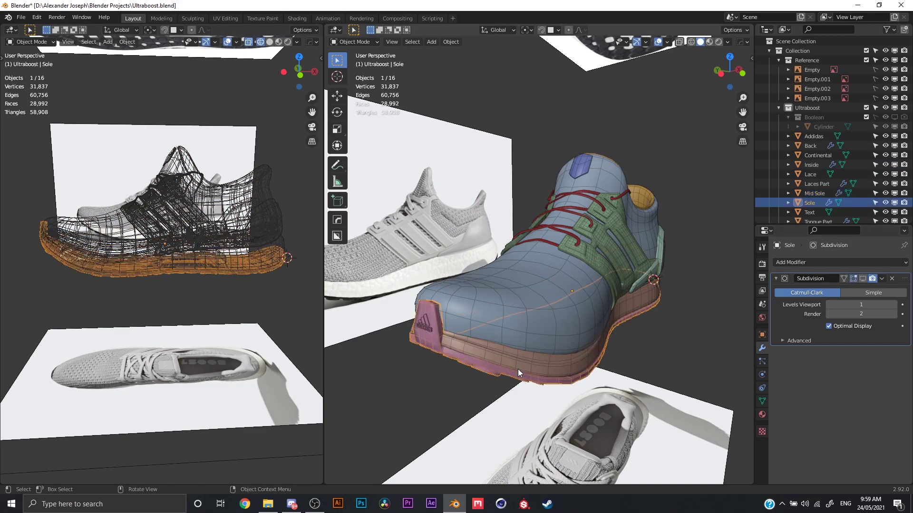
left_click(863, 279)
middle_click_drag(634, 350, 703, 317)
left_click(648, 267)
left_click(700, 318)
scroll(700, 319, "down", 4)
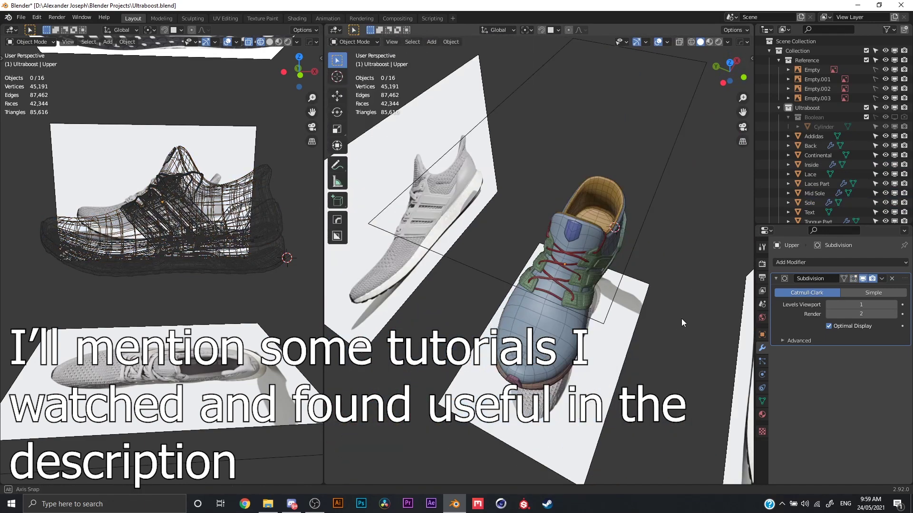
Re-enable the Tongue Part's Subdivision modifier in the viewport
left_click(575, 235)
left_click(862, 279)
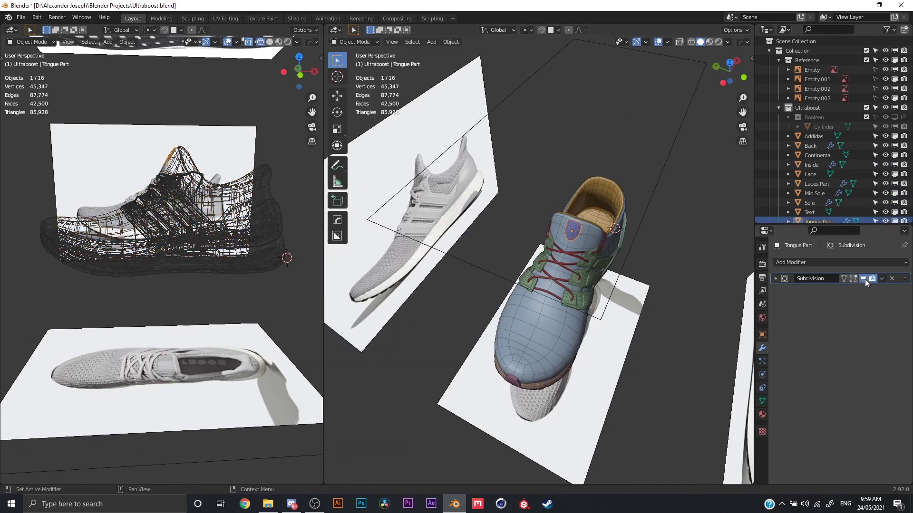
middle_click_drag(618, 309, 653, 306)
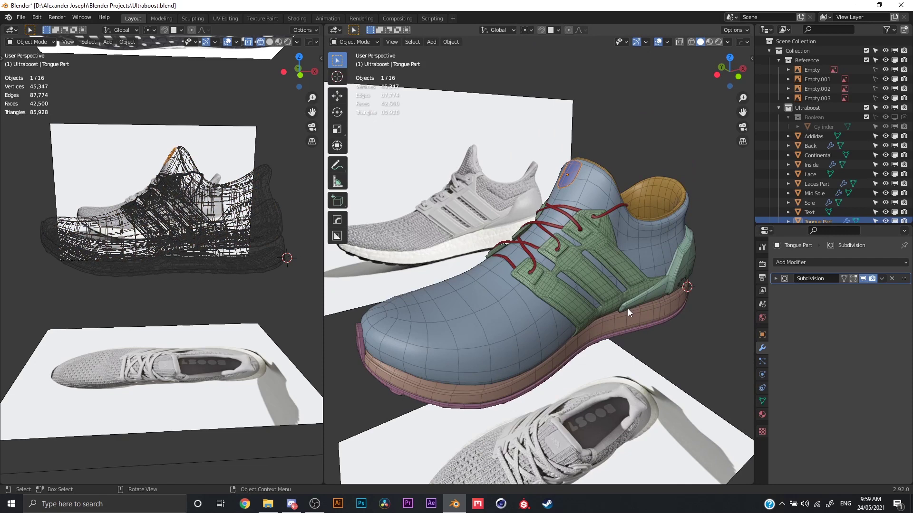
Open the file Ultraboost Retopo and UV's.blend and turn on the viewport overlays
left_click(33, 18)
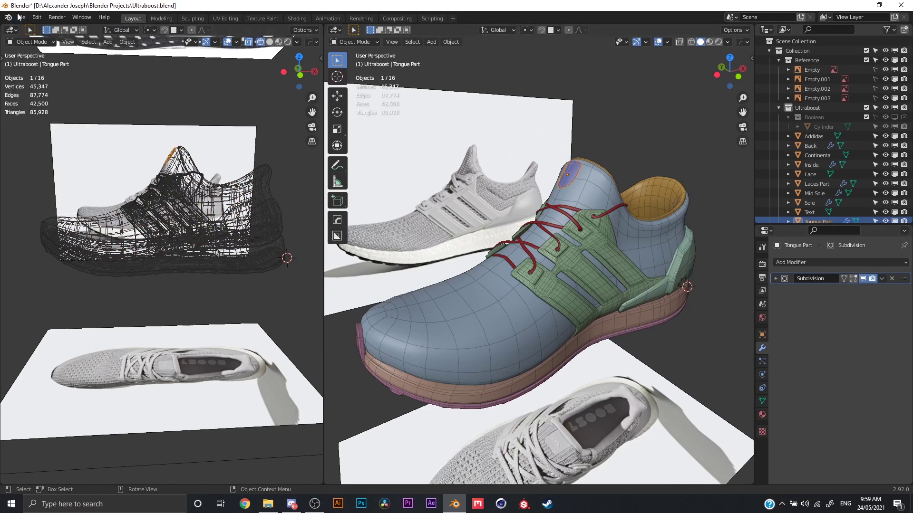
left_click(20, 17)
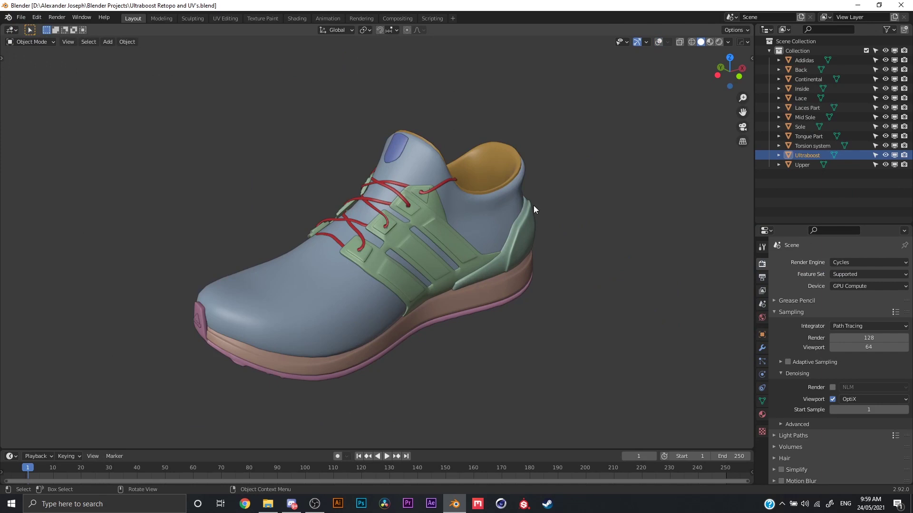
mouse_move(534, 205)
middle_mouse_down()
mouse_move(552, 206)
mouse_move(545, 192)
middle_mouse_up()
left_click(659, 42)
Select the shoe's Upper and check its retopologized mesh in Edit Mode
left_click(490, 226)
middle_click_drag(543, 253, 443, 229)
left_click(475, 260)
left_click(444, 276)
left_click(341, 317)
key("Tab")
key("Tab")
key("Tab")
key("Tab")
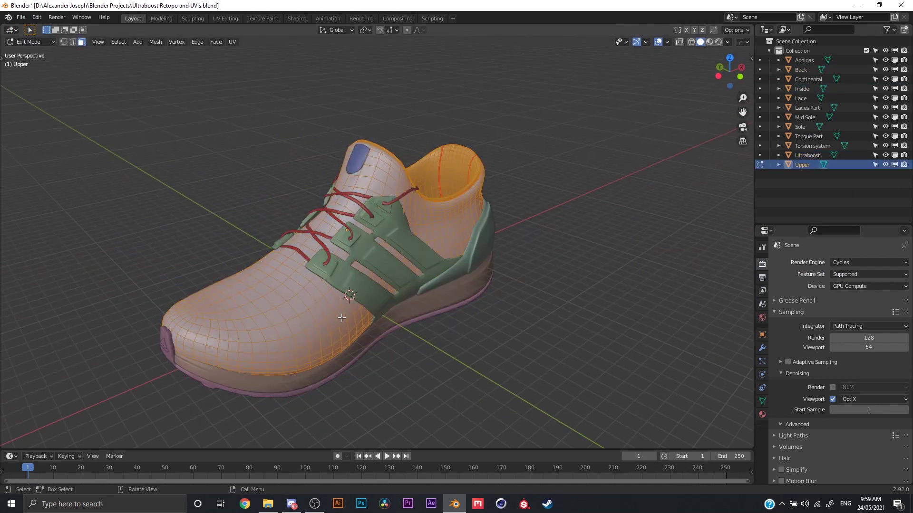
Select the Sole, show its modifier properties and inspect its mesh from below in Edit Mode
middle_click_drag(343, 378, 412, 207)
left_click(412, 207)
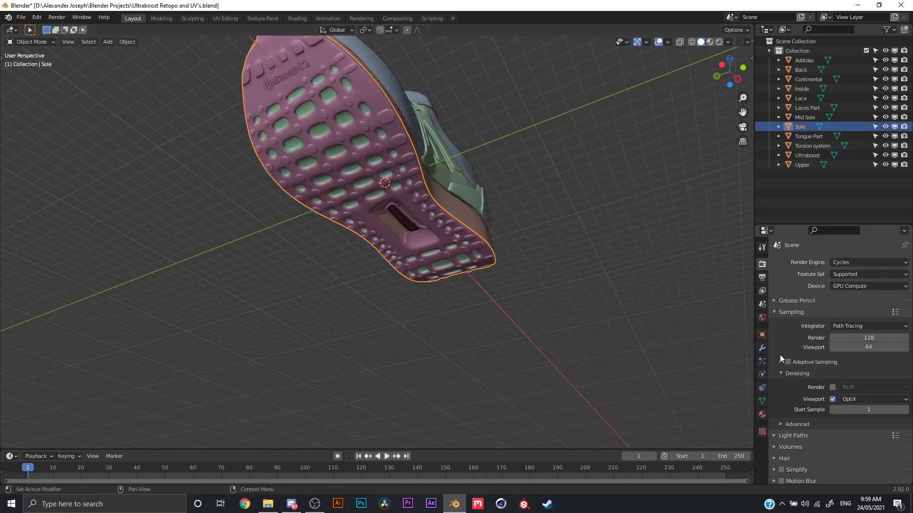
left_click(762, 348)
key("h")
scroll(507, 132, "down", 2)
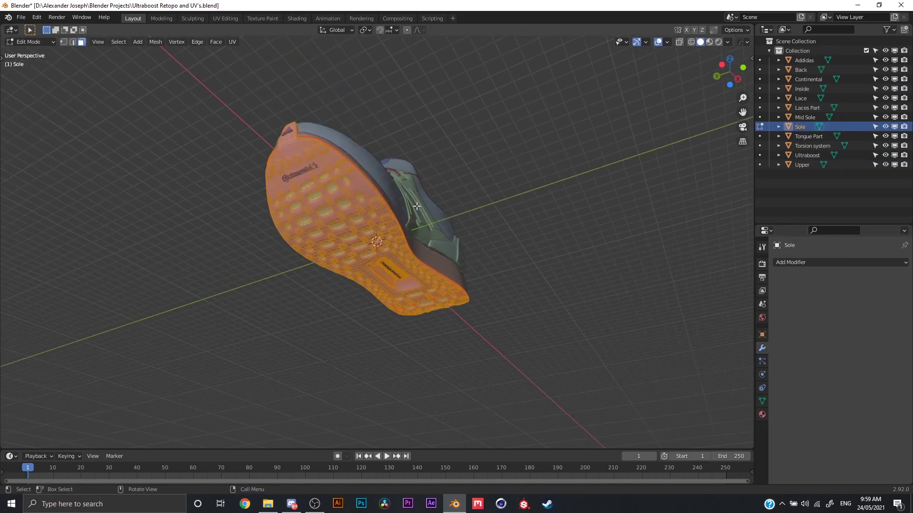
key("alt+h")
Examine the meshes of individual shoe parts one after another in Edit Mode from several angles
middle_click_drag(506, 132, 454, 245)
left_click(438, 269)
key("Tab")
scroll(565, 278, "up", 3)
key("Tab")
middle_click_drag(564, 278, 694, 357)
key("Tab")
middle_click_drag(442, 308, 479, 321)
scroll(479, 322, "up", 2)
key("Tab")
middle_click_drag(614, 212, 510, 252, "shift")
left_click(497, 257)
key("Tab")
key("Tab")
Bring all the shoe's objects into Edit Mode together and set the viewport shading color to Single
left_click(650, 352)
middle_click_drag(580, 342, 426, 284)
key("a")
key("Tab")
scroll(427, 283, "up", 1)
left_click(727, 43)
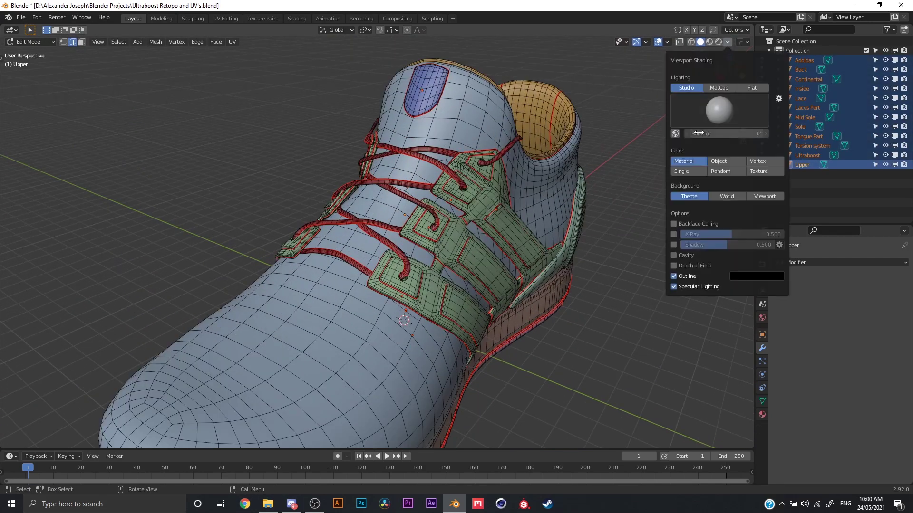
left_click(692, 169)
Examine the marked UV seams around the shoe's heel, collar, laces area and toe
scroll(532, 249, "down", 4)
middle_click_drag(622, 275, 513, 279)
scroll(495, 311, "up", 2)
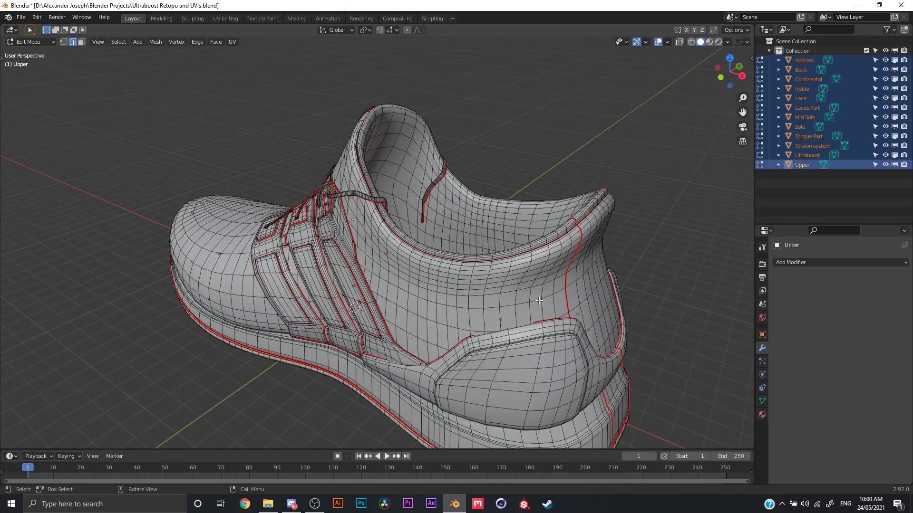
middle_click_drag(494, 311, 518, 340)
scroll(475, 266, "up", 2)
middle_click_drag(447, 237, 519, 266)
middle_click_drag(606, 276, 544, 223)
scroll(544, 223, "down", 3)
middle_click_drag(480, 280, 525, 304)
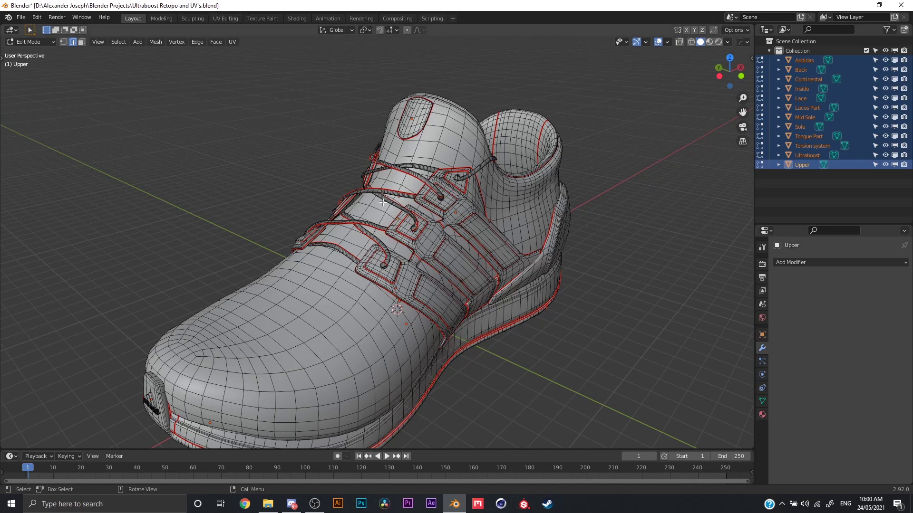
Switch to the UV Editing workspace and return all the shoe's objects to Object Mode
left_click(237, 18)
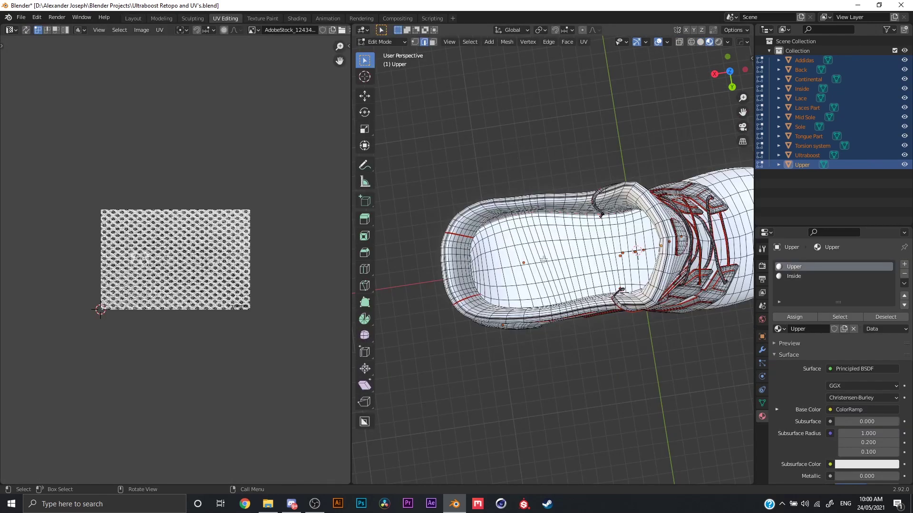
key("a")
right_click(539, 326)
scroll(660, 333, "up", 1)
left_click(599, 372)
middle_click_drag(598, 372, 660, 326)
key("Tab")
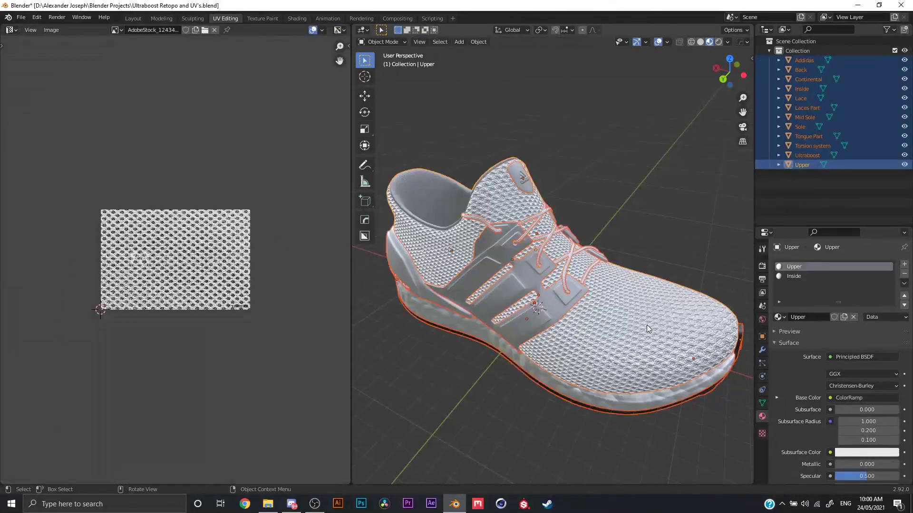
Select the Upper, display its full UV layout over the mesh texture and check the seams at its heel
left_click(647, 324)
key("Tab")
key("a")
scroll(218, 285, "up", 2)
scroll(218, 285, "up", 5)
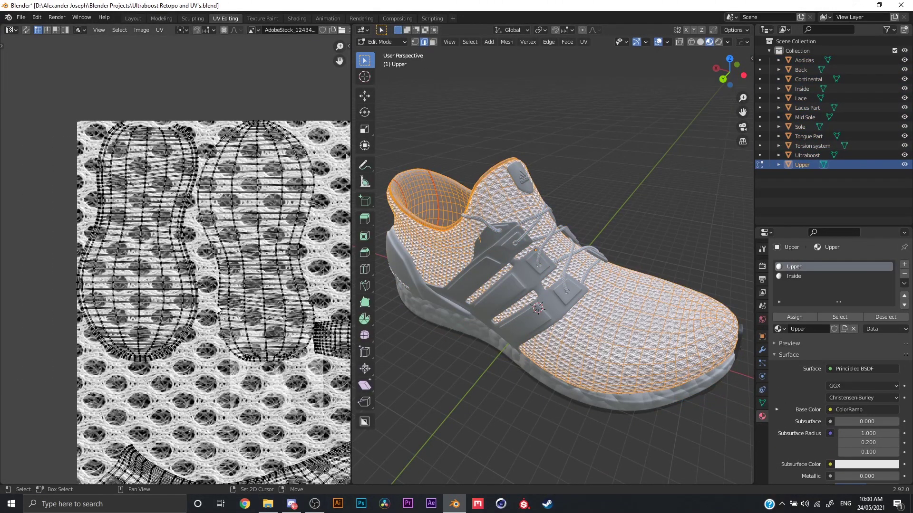
left_click(580, 45)
middle_click_drag(402, 288, 625, 298)
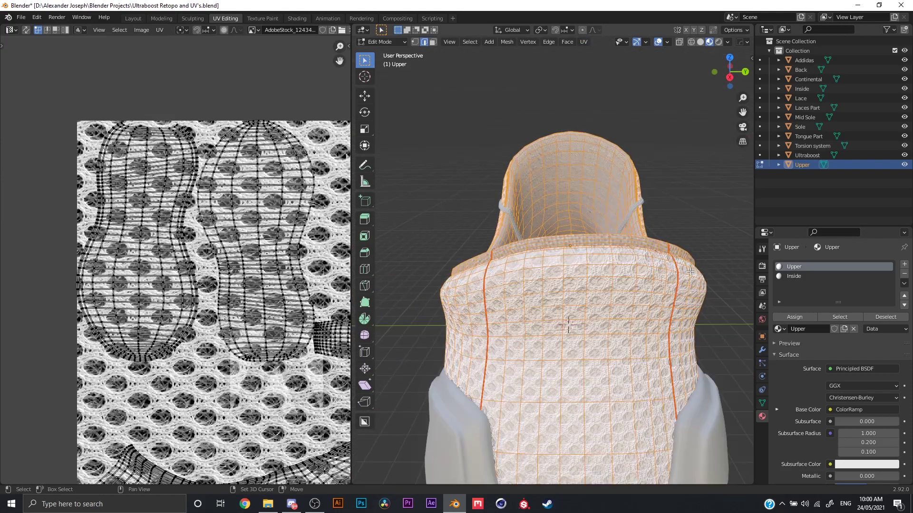
middle_click_drag(690, 271, 552, 289)
Switch editing to the Laces Part and display its complete UV layout
key("alt+q")
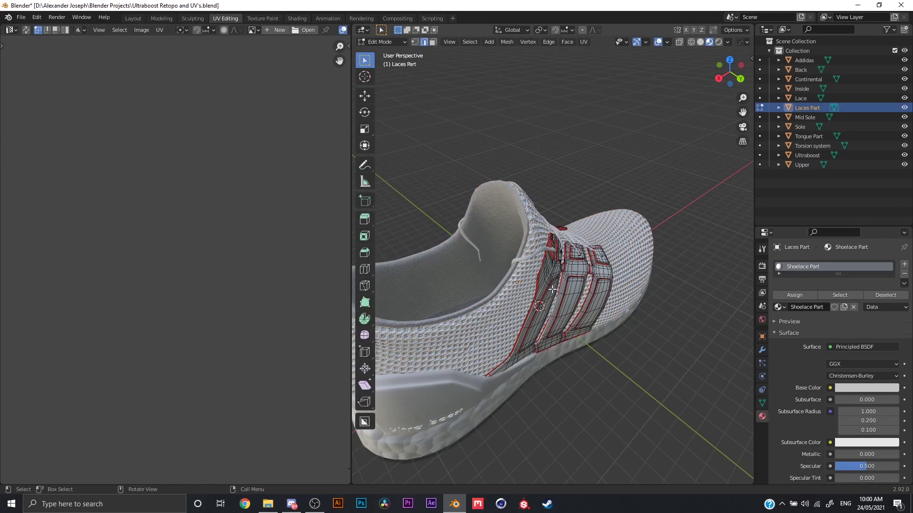
key("a")
scroll(263, 251, "down", 3)
scroll(263, 251, "up", 2)
middle_click_drag(293, 268, 142, 203)
scroll(142, 204, "up", 2)
middle_click_drag(277, 249, 249, 255)
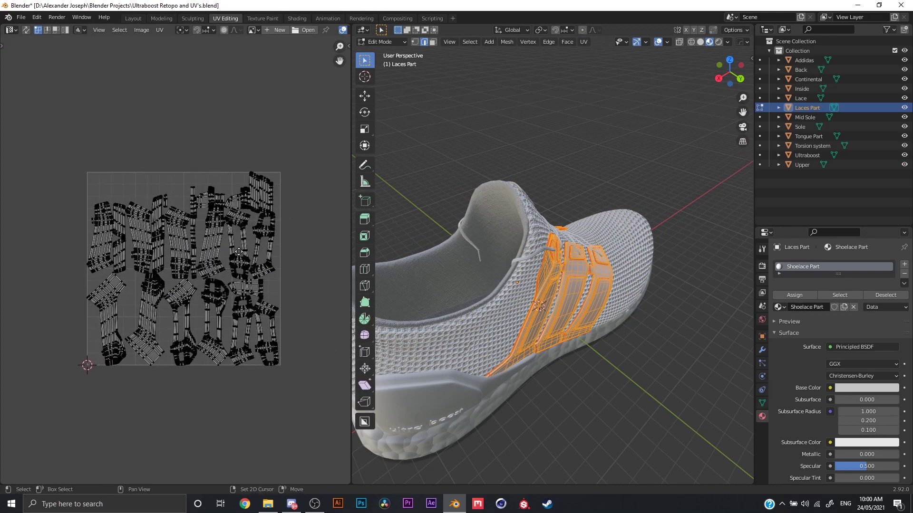
key("Tab")
Select the Lace and display its complete UV layout in Edit Mode
left_click(503, 290)
key("Tab")
key("Tab")
middle_click_drag(575, 228, 540, 237)
left_click(547, 236)
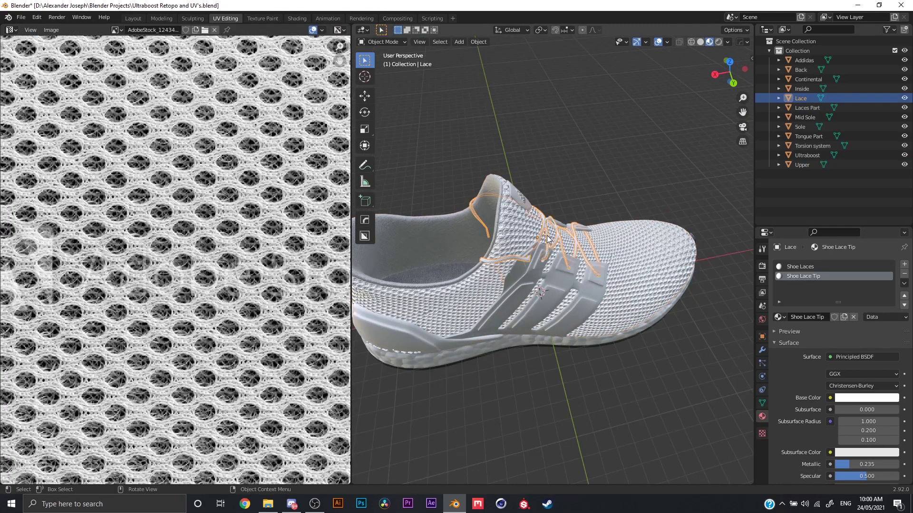
key("Tab")
key("a")
scroll(280, 281, "up", 2)
key("Tab")
Select the Mid Sole, inspect its UV layout in Edit Mode and return to Object Mode
middle_click_drag(566, 342, 603, 298)
left_click(494, 343)
left_click(507, 378)
middle_click_drag(506, 378, 594, 326)
key("Tab")
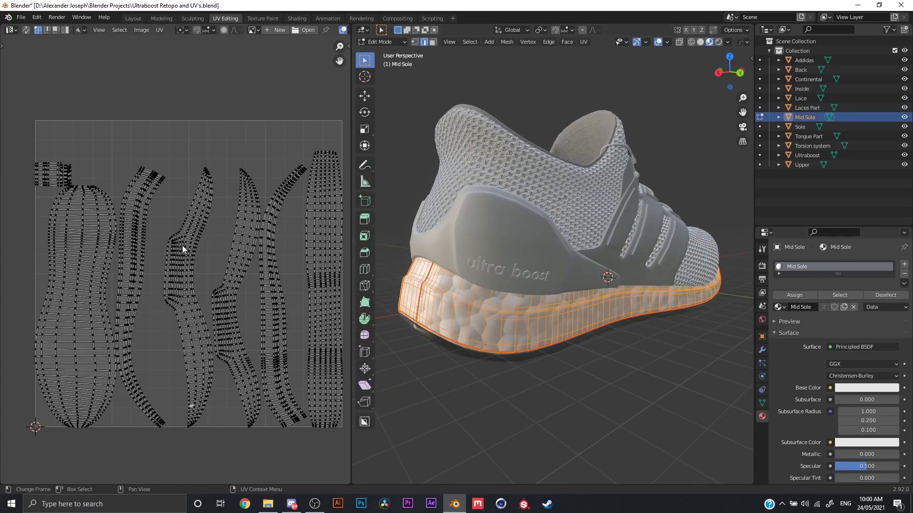
key("Tab")
mouse_move(536, 176)
middle_mouse_down()
mouse_move(500, 227)
mouse_move(475, 238)
mouse_move(492, 255)
mouse_move(571, 285)
middle_mouse_up()
Switch to the Shading workspace and set the viewport to Rendered shading
left_click(296, 18)
scroll(618, 303, "up", 4)
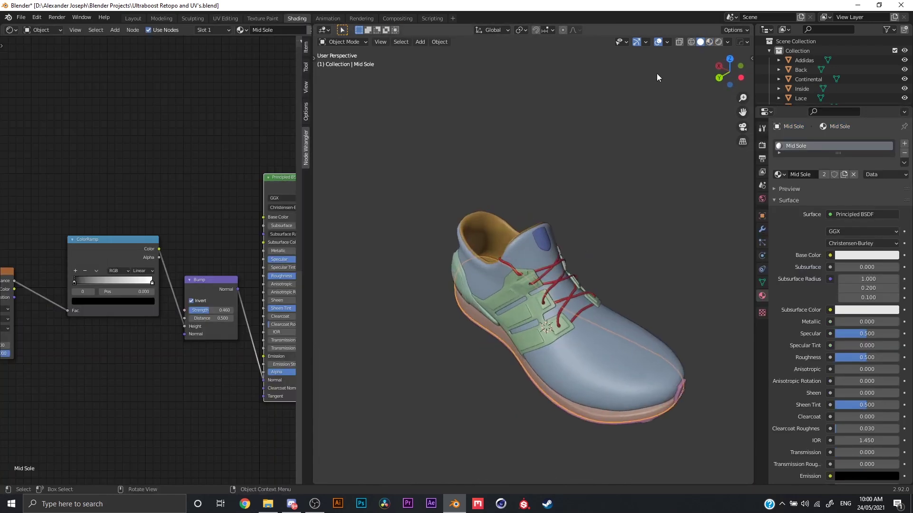
left_click(718, 42)
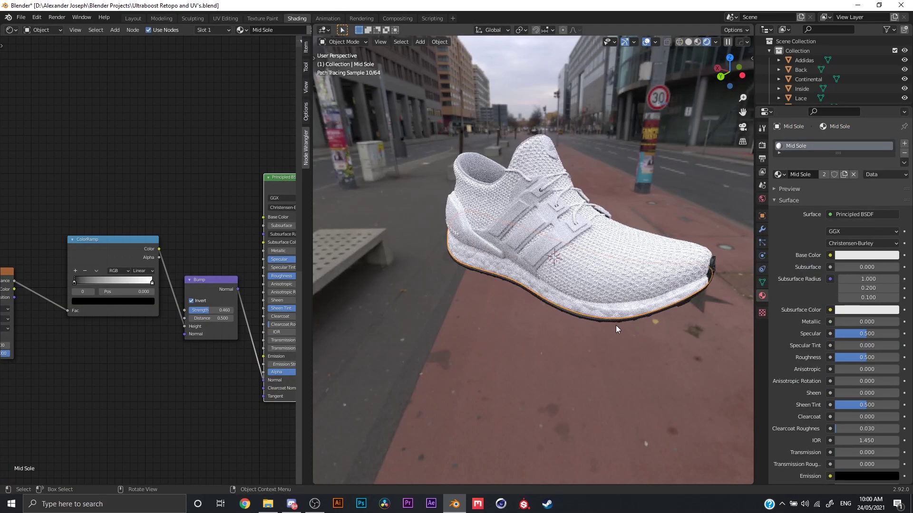
Look over the shader nodes of the Upper and Mid Sole materials
left_click(611, 298)
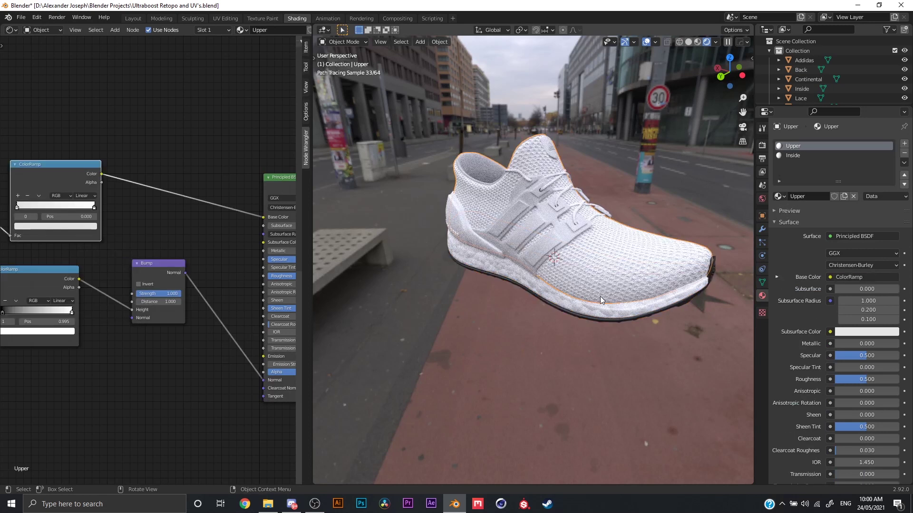
middle_click_drag(10, 342, 11, 387)
left_click(577, 317)
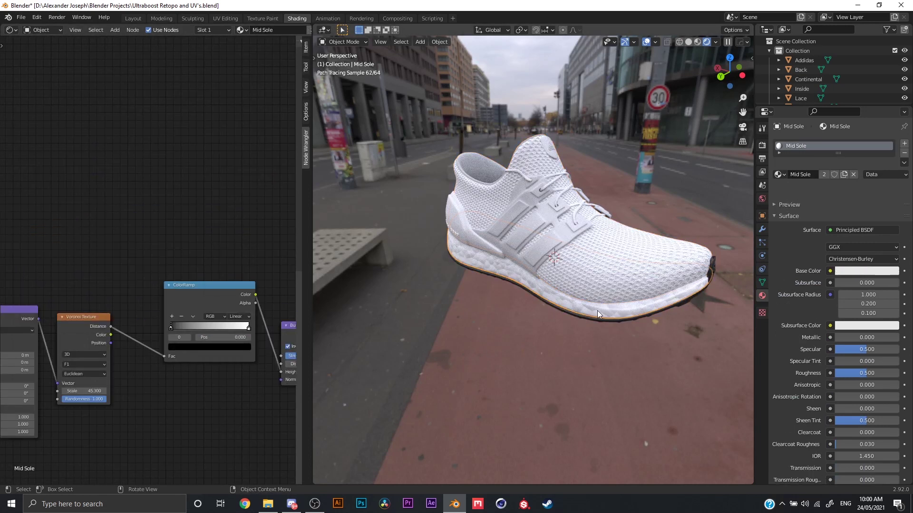
middle_click_drag(226, 362, 128, 337)
Add a plane, move it below the shoe and scale it up to roughly the shoe's length
middle_click_drag(666, 358, 504, 228)
key("shift+a")
left_click(497, 221)
key("g")
left_click(541, 401)
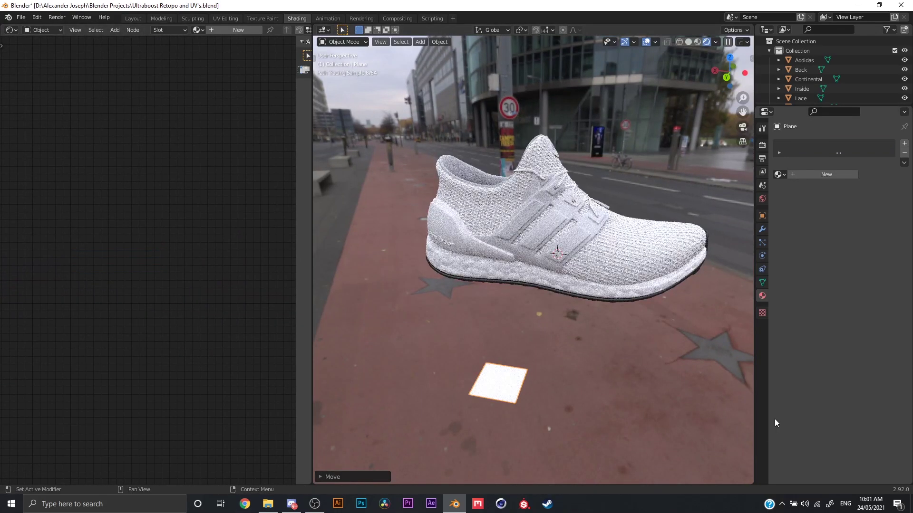
key("s")
left_click(393, 369)
Assign the existing Mid Sole material to the plane
left_click(533, 278)
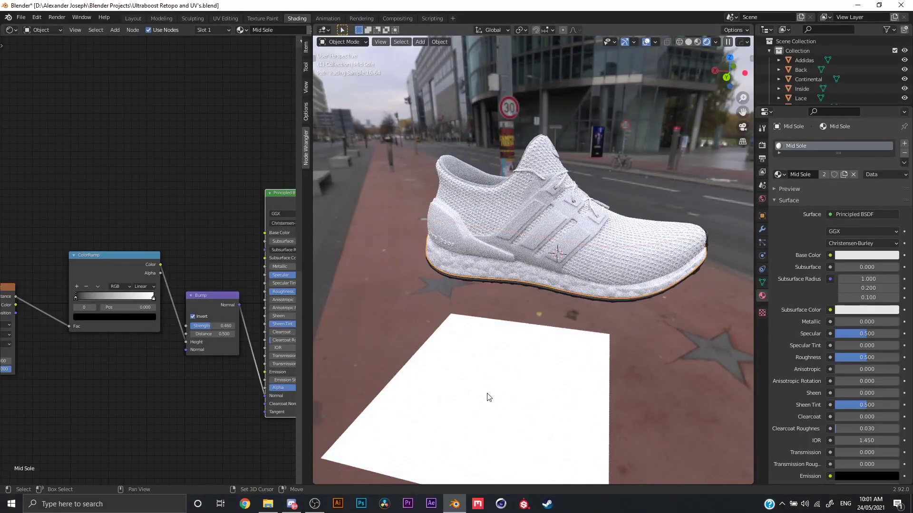
middle_click_drag(493, 395, 495, 363)
left_click(495, 362)
left_click(777, 175)
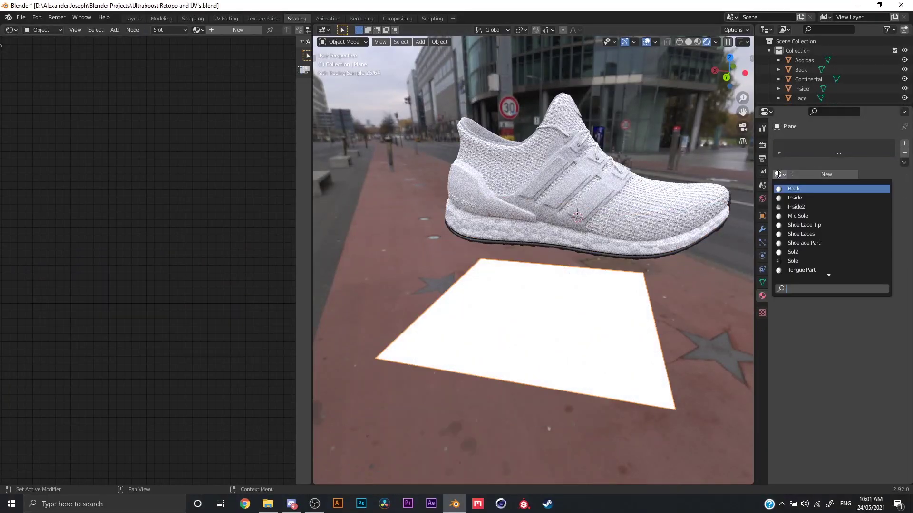
left_click(797, 216)
Preview the Mid Sole material's ColorRamp output on the plane through a Viewer node
middle_click_drag(638, 310, 549, 343)
key("KP_Decimal")
middle_click_drag(236, 309, 202, 309)
left_click(94, 255, "ctrl+shift")
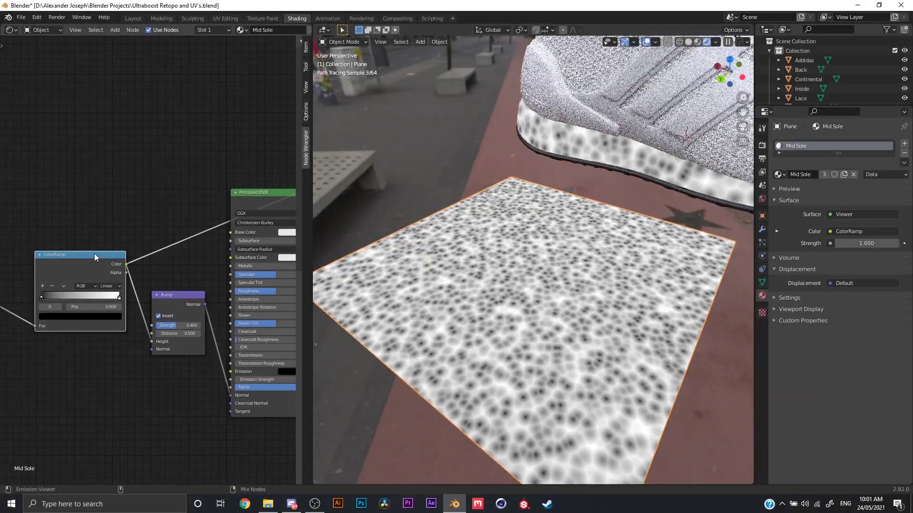
scroll(486, 347, "up", 1)
scroll(531, 326, "down", 1)
scroll(626, 326, "up", 1)
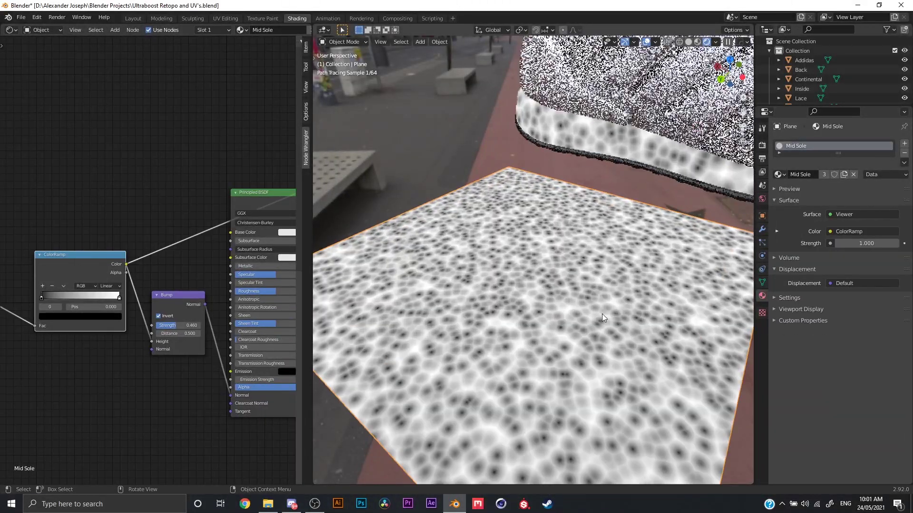
Reconnect the Mid Sole material's Principled BSDF to the Material Output and delete the plane
middle_click_drag(204, 307, 131, 316)
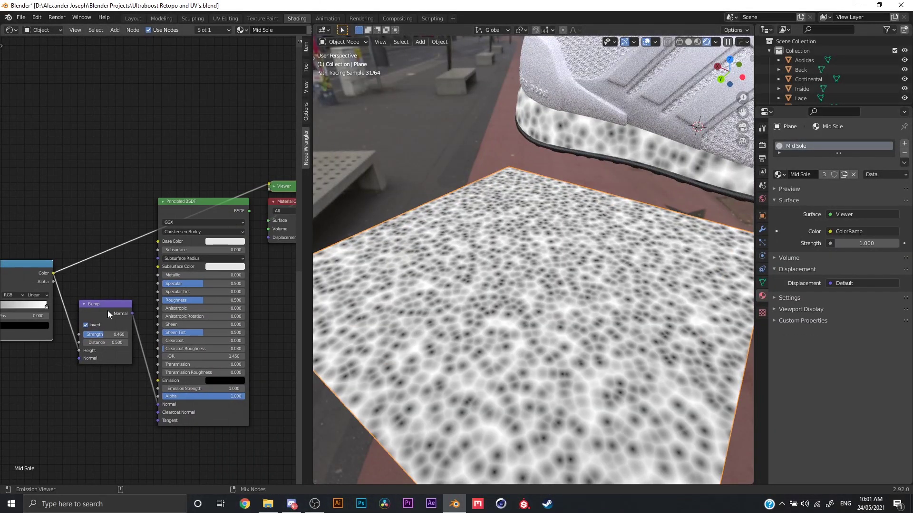
left_click(203, 209, "ctrl+shift")
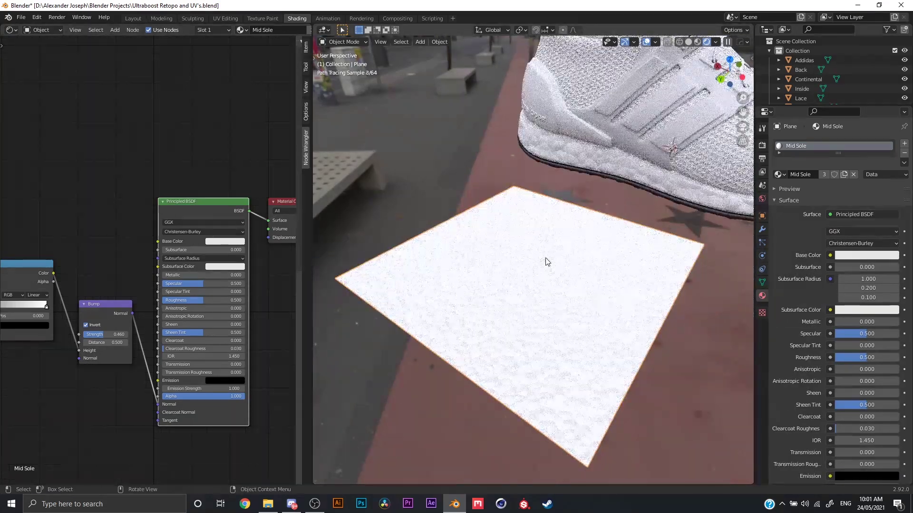
key("Delete")
Select the Tongue Part, zoom to its Adidas logo and look over its material nodes
middle_click_drag(651, 241, 663, 256)
left_click(580, 246)
middle_click_drag(581, 245, 525, 179)
key("KP_Decimal")
scroll(128, 277, "down", 5)
middle_click_drag(123, 343, 181, 354)
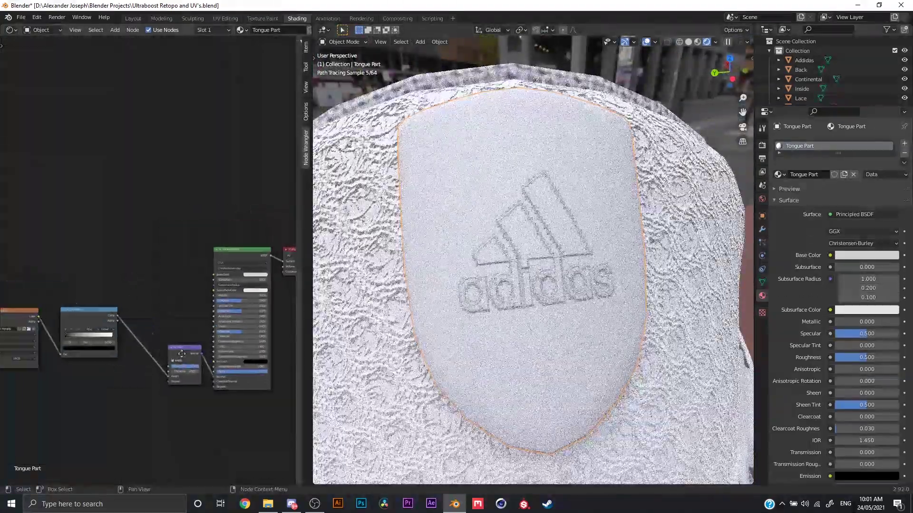
scroll(551, 252, "down", 8)
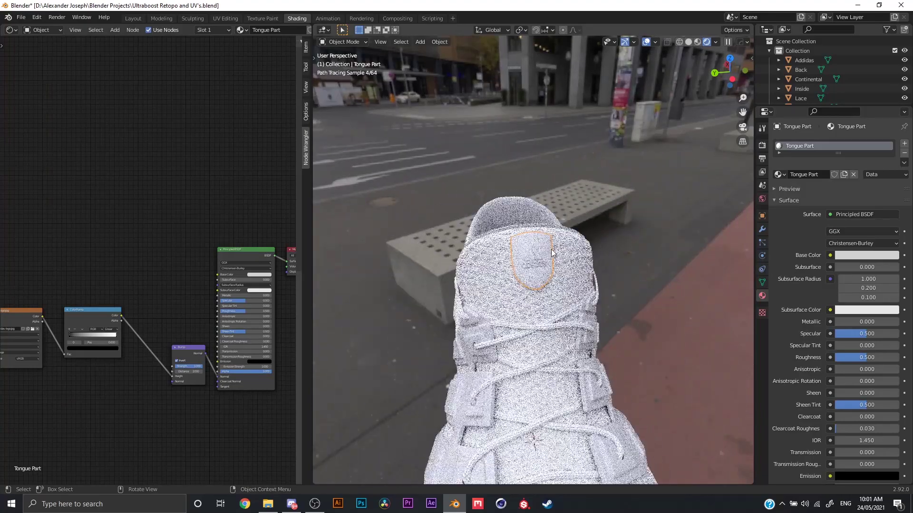
middle_click_drag(277, 317, 307, 285)
middle_click_drag(585, 357, 580, 319)
Select the Sole, view its Sol2 and Sole materials from below, and select the Mid Sole
left_click(544, 298)
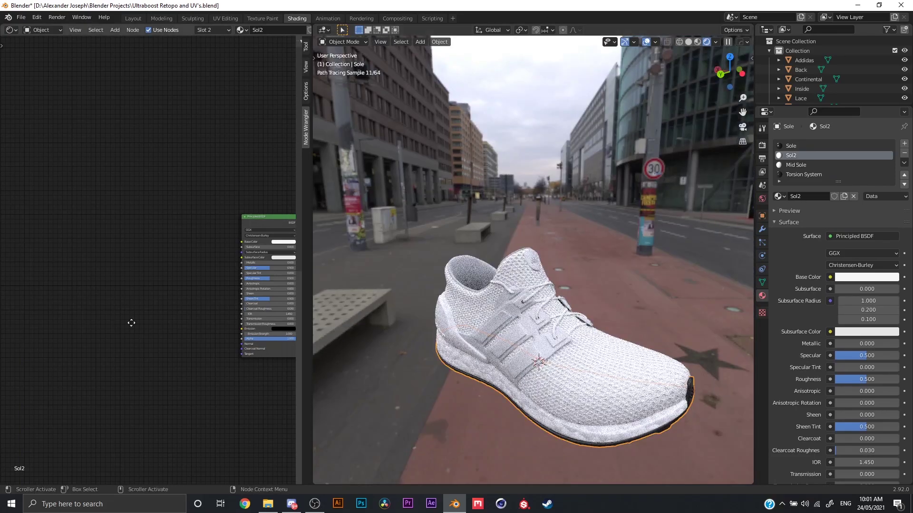
middle_click_drag(130, 320, 81, 310)
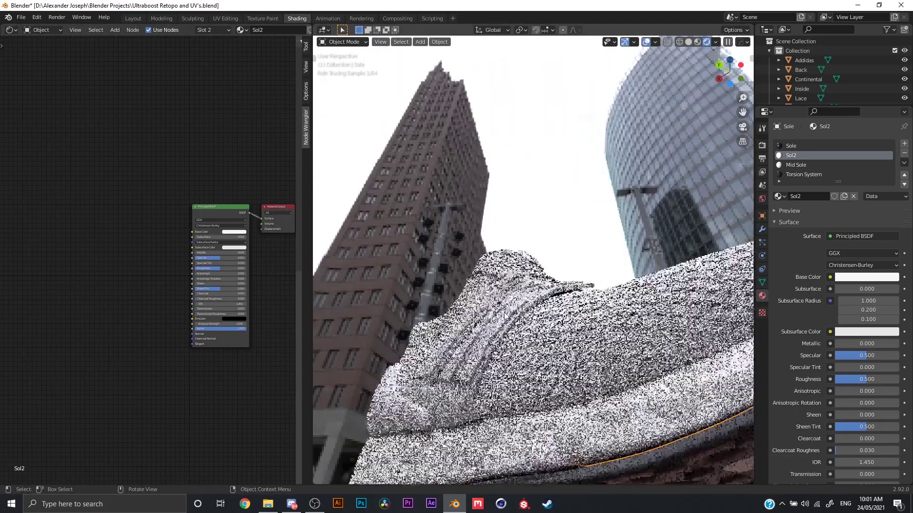
middle_click_drag(504, 316, 505, 303)
left_click(799, 145)
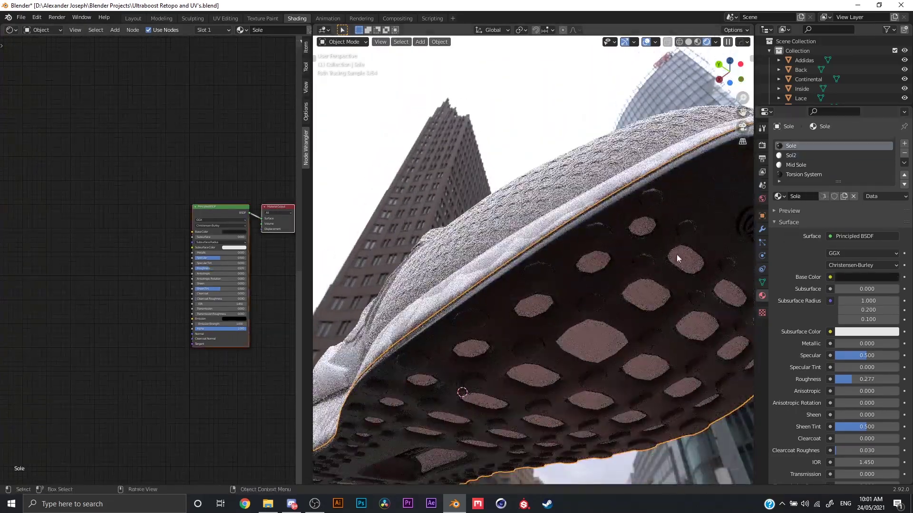
left_click(668, 256)
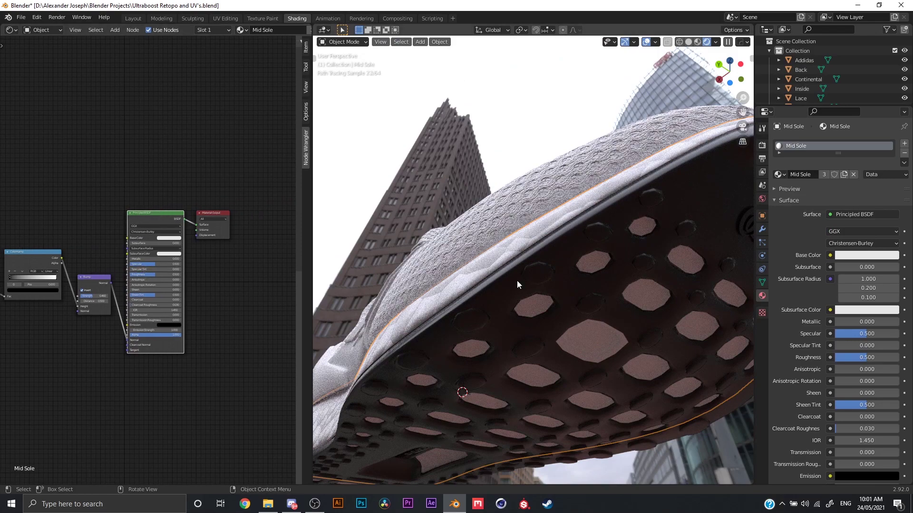
Inspect the rendered shoe from several sides, select the Inside part and look over its Inside2 material nodes
middle_click_drag(626, 278, 657, 300)
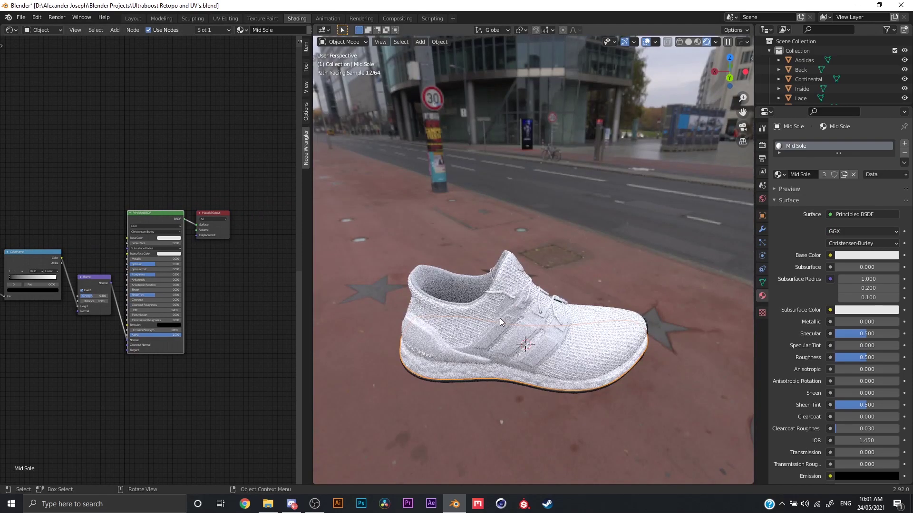
mouse_move(500, 318)
middle_mouse_down()
mouse_move(596, 365)
mouse_move(510, 358)
middle_mouse_up()
left_click(502, 333)
middle_click_drag(142, 373, 234, 375)
middle_click_drag(533, 405, 519, 303)
scroll(518, 307, "down", 4)
middle_click_drag(510, 340, 638, 400)
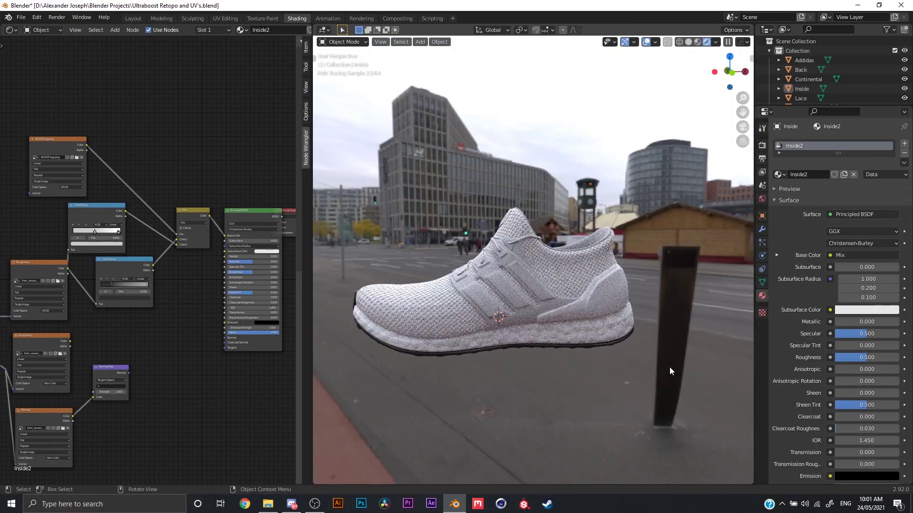
middle_click_drag(674, 359, 575, 340)
scroll(576, 340, "up", 3)
Switch the viewport to solid shading, view the outsole from below and select the Continental logo
left_click(687, 42)
mouse_move(563, 292)
middle_mouse_down()
mouse_move(508, 380)
mouse_move(544, 386)
mouse_move(537, 378)
middle_mouse_up()
left_click(511, 367)
scroll(512, 367, "down", 5)
left_click(486, 338)
middle_click_drag(486, 338, 590, 343)
left_click_drag(439, 119, 489, 126)
middle_click_drag(573, 267, 597, 210)
left_click(613, 315)
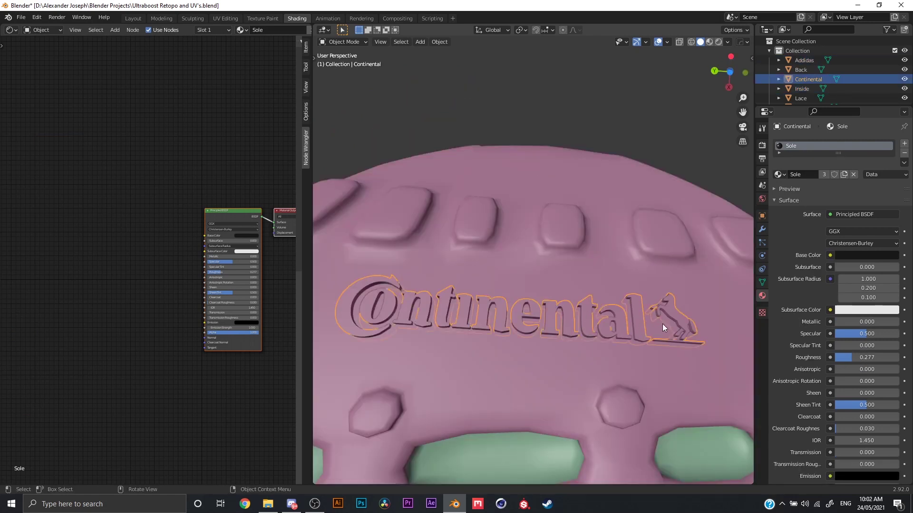
Examine the Adidas toe logo and the isolated Ultraboost lettering, and select the Mid Sole on the fully rendered shoe
middle_click_drag(663, 323, 639, 405)
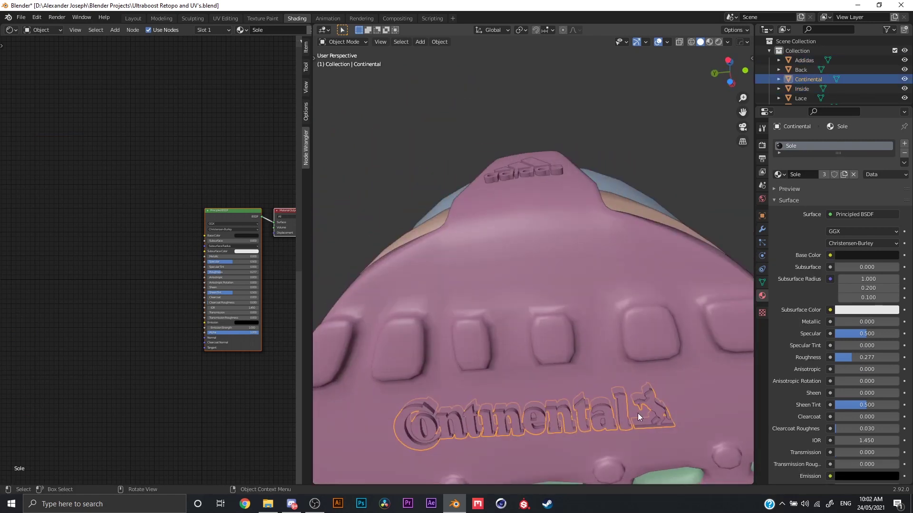
scroll(638, 413, "down", 2)
middle_click_drag(623, 349, 596, 315)
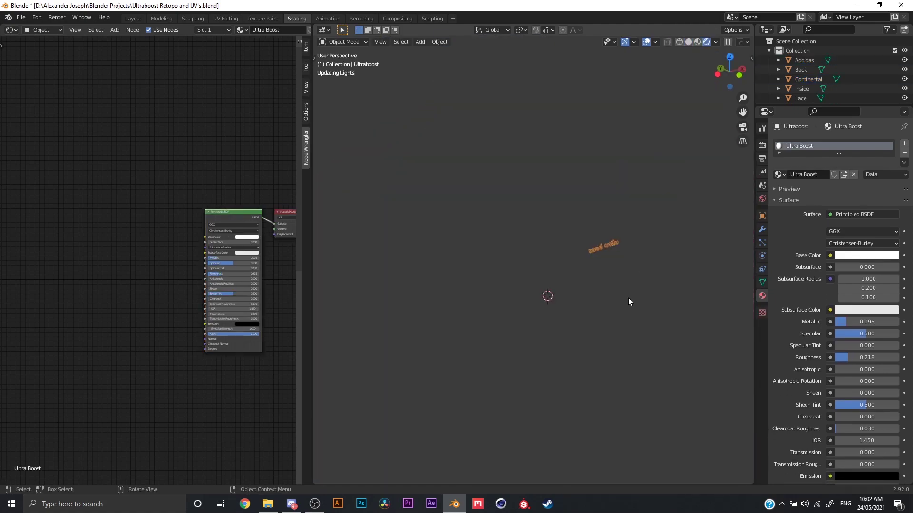
left_click(607, 317)
mouse_move(606, 319)
middle_mouse_down()
mouse_move(661, 360)
mouse_move(648, 350)
mouse_move(716, 326)
mouse_move(615, 321)
middle_mouse_up()
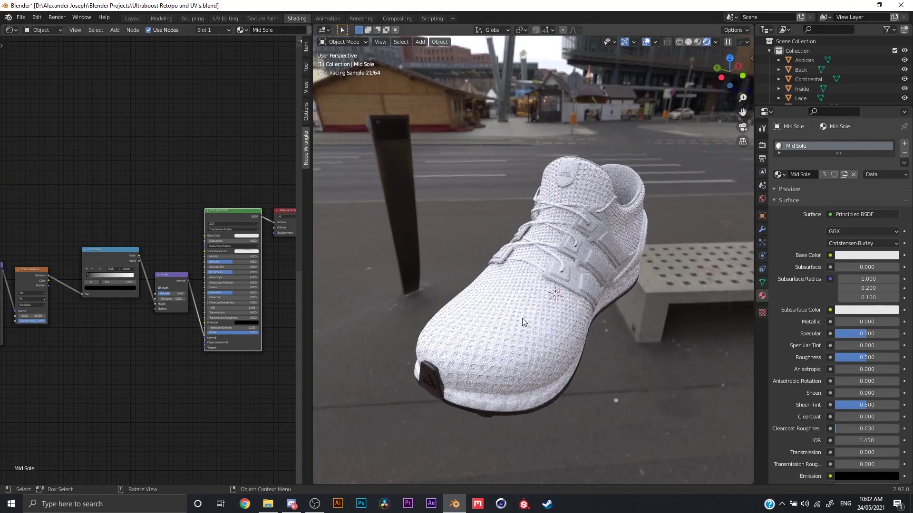
left_click(522, 321)
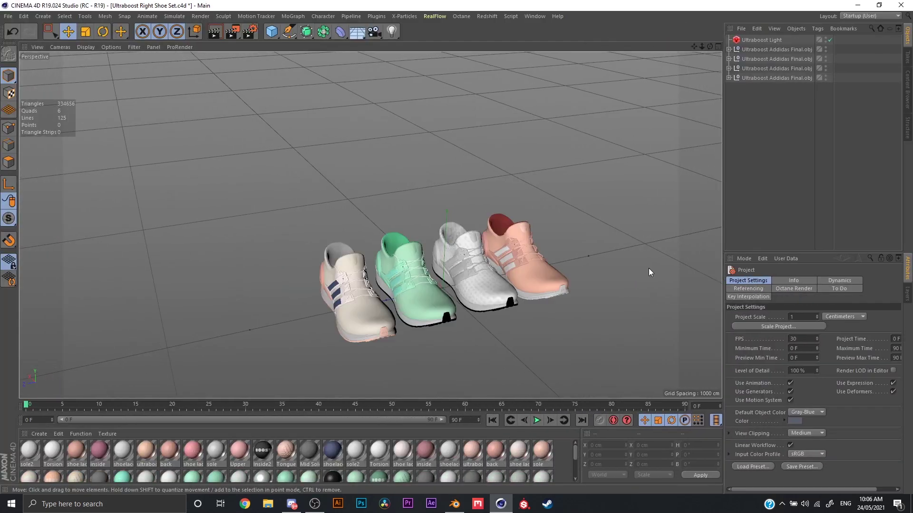
In Cinema 4D, open the Redshift RenderView docked beside the viewport and start its interactive render of the four shoes
left_click_drag(632, 282, 450, 233, "alt")
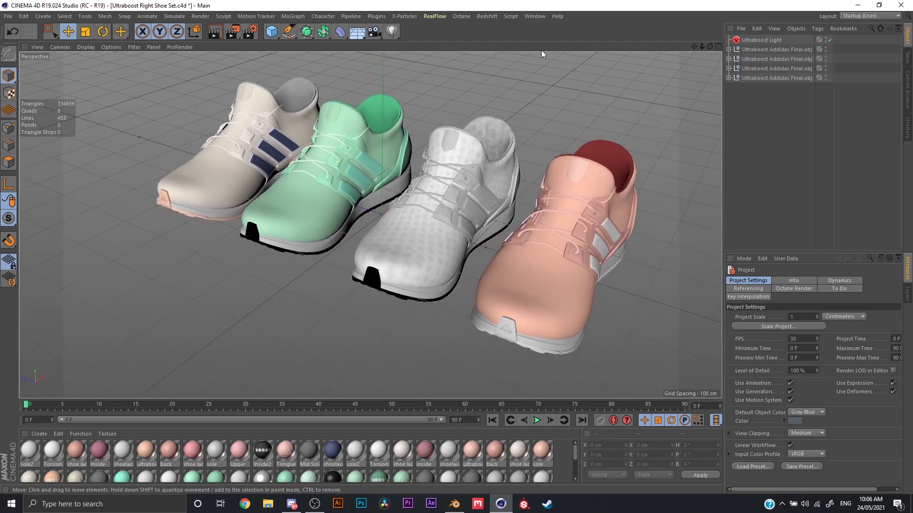
left_click(484, 15)
left_click(531, 90)
left_click_drag(350, 24, 85, 166)
left_click_drag(734, 199, 753, 190)
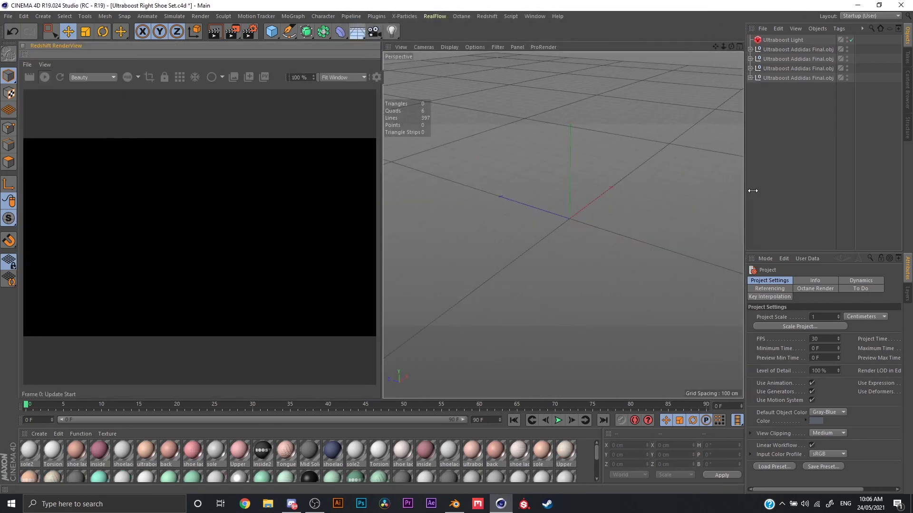
left_click(45, 78)
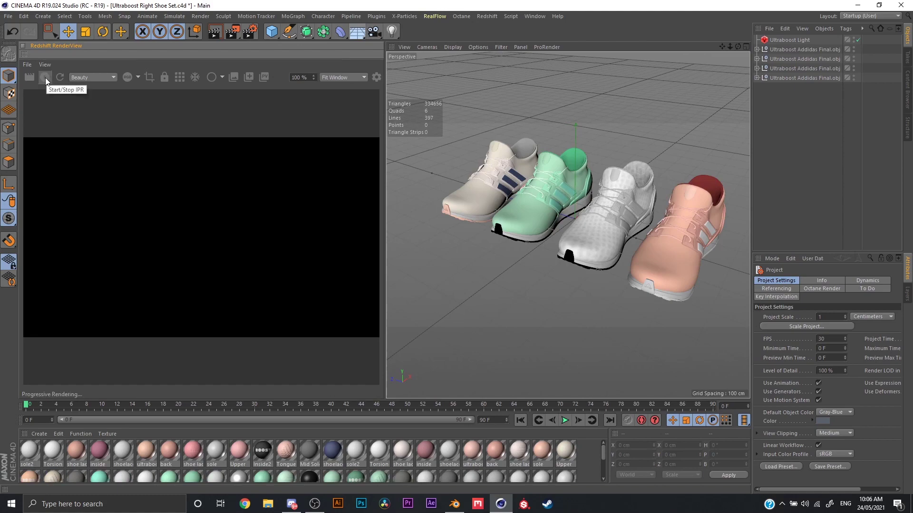
Switch to Blender, close the Ultraboost Addidas Final.blend window and return to Cinema 4D
left_click(455, 504)
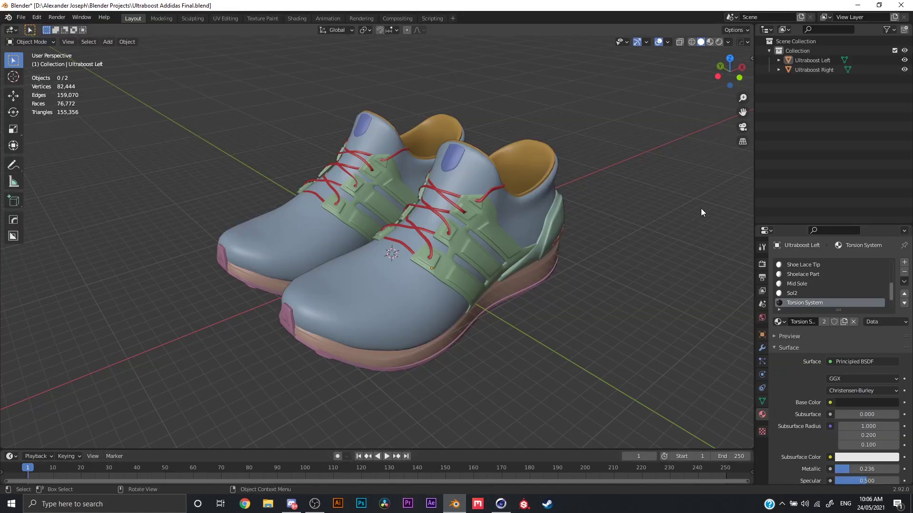
left_click(901, 5)
left_click(486, 269)
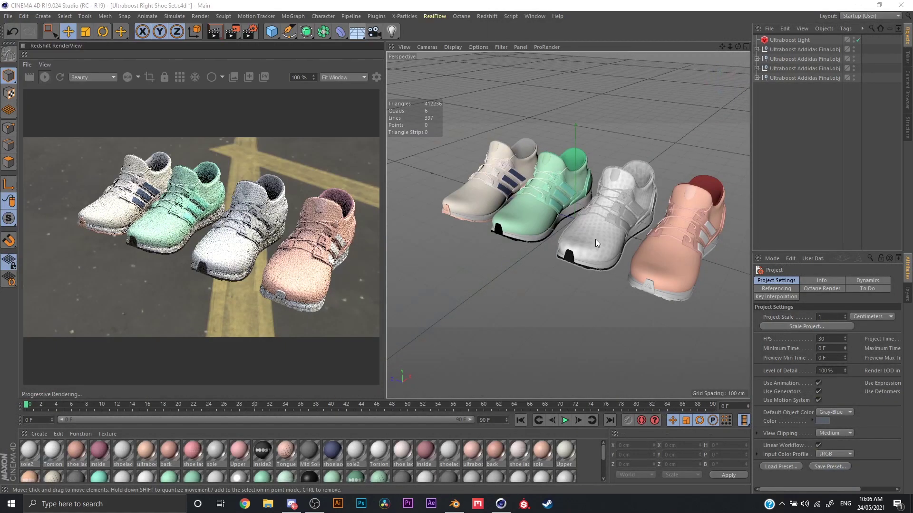
Compare the beige and pink shoe colourways in the live render, selecting each shoe
left_click_drag(558, 235, 503, 247, "alt")
scroll(568, 281, "up", 3)
left_click(497, 241)
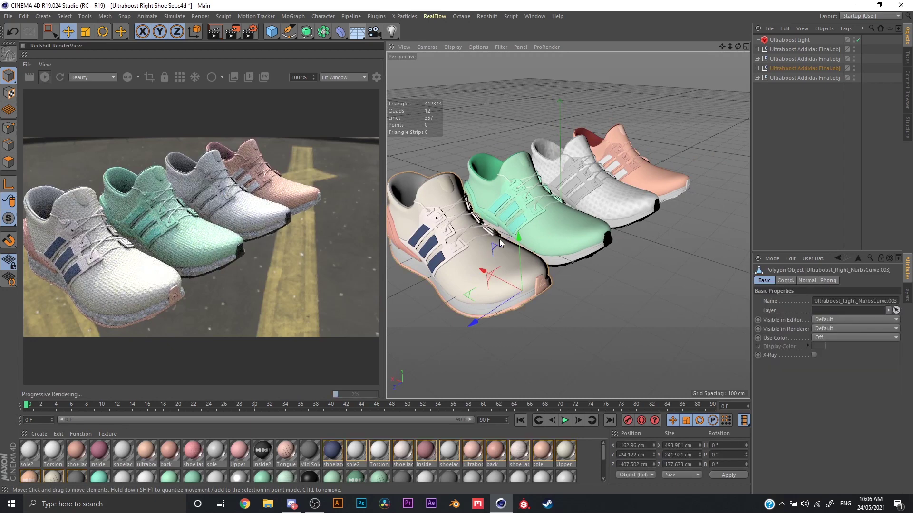
left_click(663, 192)
left_click_drag(709, 223, 538, 224, "alt")
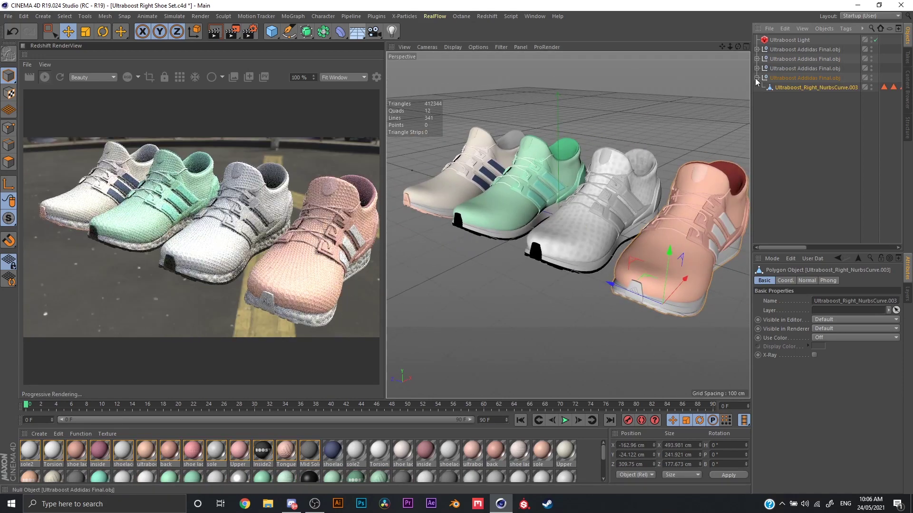
Examine the four shoe colourways in the Redshift render from low and raised front angles
middle_click_drag(654, 306, 627, 304, "alt")
left_click(532, 216)
middle_click_drag(575, 215, 603, 212, "alt")
left_click(705, 215)
left_click_drag(559, 248, 580, 222, "alt")
middle_click_drag(580, 222, 600, 235, "alt")
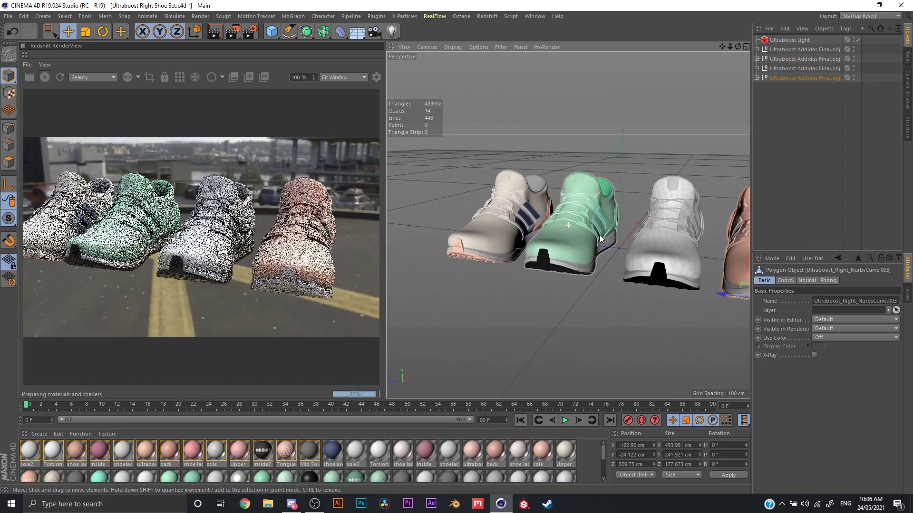
scroll(663, 267, "down", 3)
left_click_drag(664, 267, 574, 237, "alt")
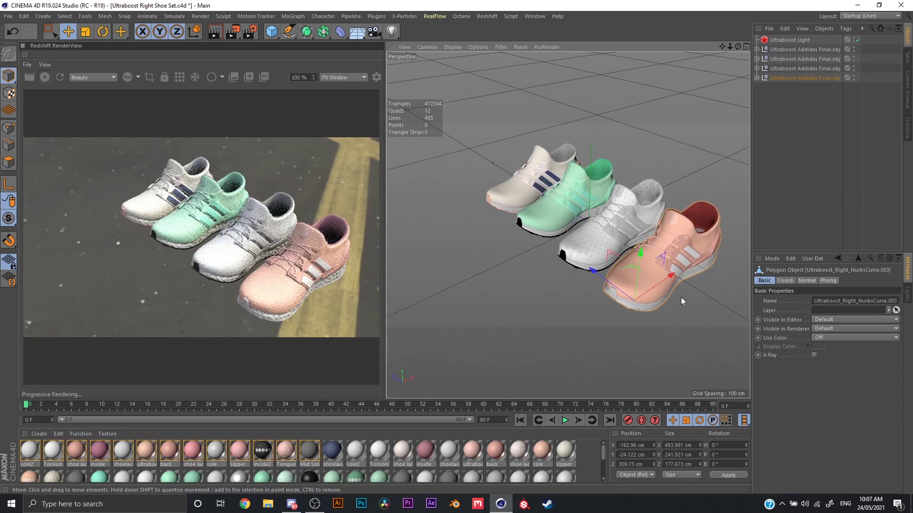
Open Scene 1 Intro.c4d and play its shoe and stacked-disc animation twice from near the start
left_click(8, 16)
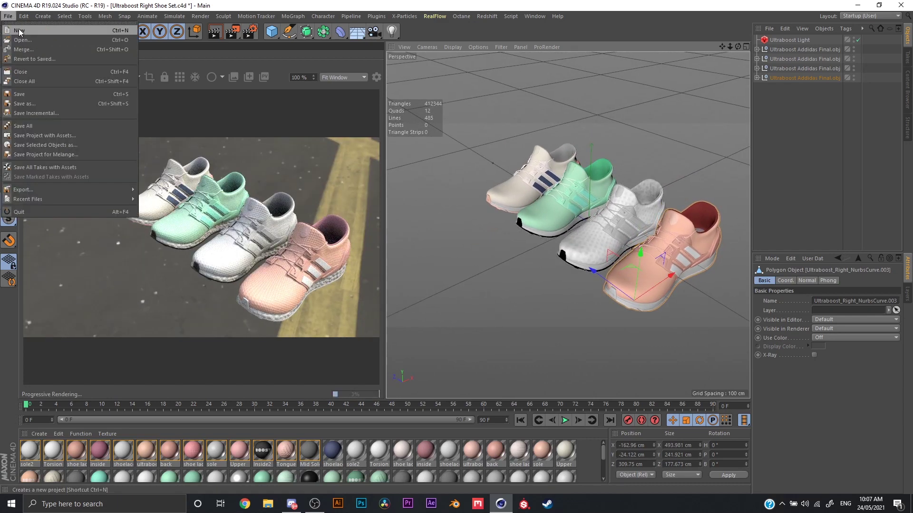
left_click(627, 197)
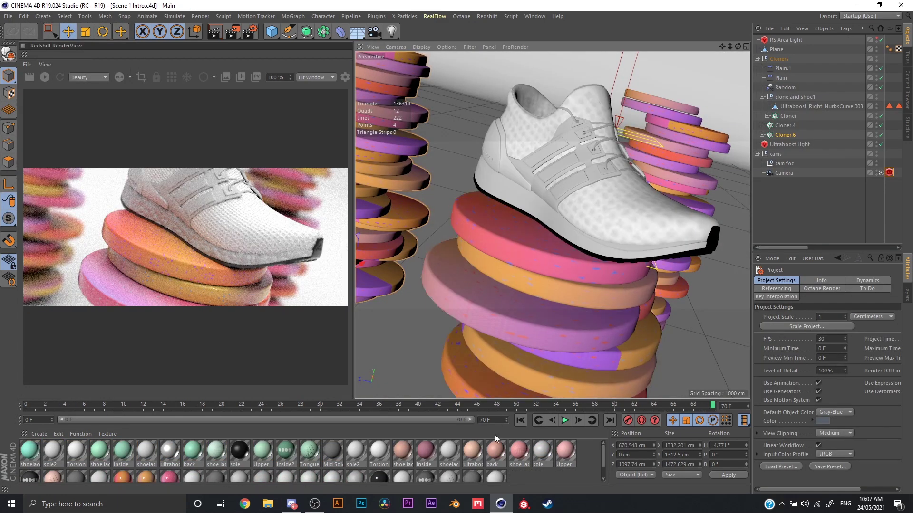
left_click_drag(566, 405, 55, 397)
left_click(561, 421)
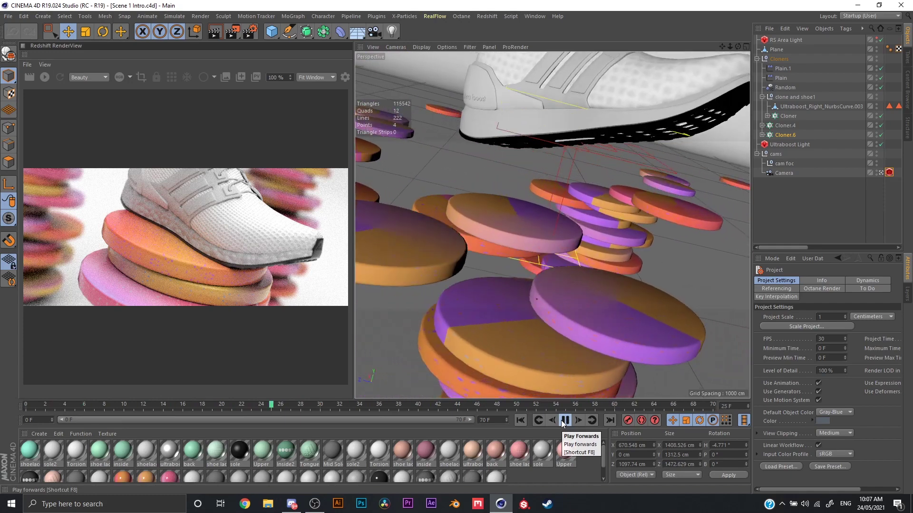
left_click(563, 421)
left_click_drag(580, 406, 40, 374)
left_click(566, 422)
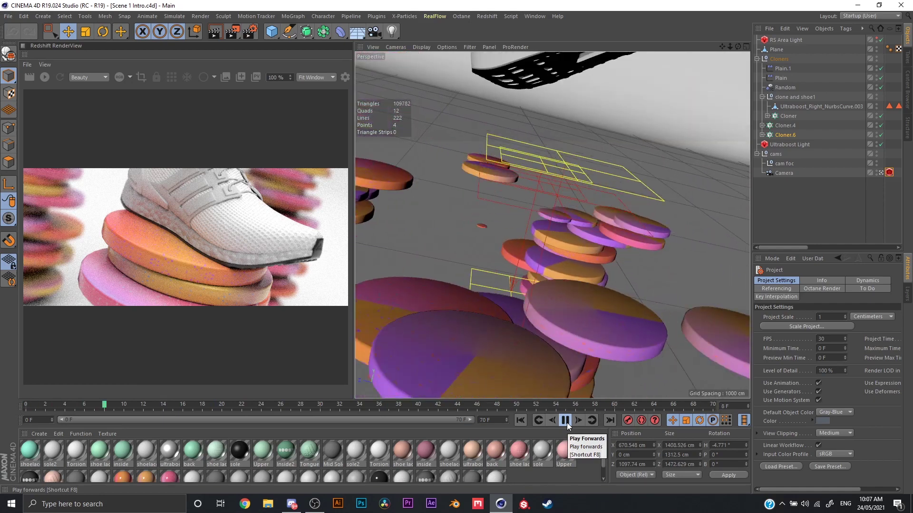
left_click(564, 420)
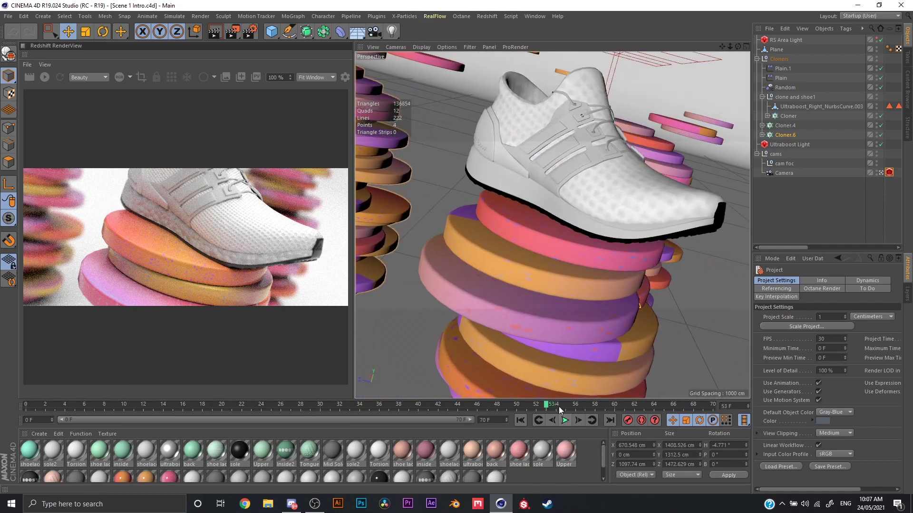
Scrub through the intro animation to review the discs stacking under the shoe, stopping at frame 38
left_click(212, 404)
mouse_move(212, 395)
left_mouse_down()
mouse_move(595, 380)
mouse_move(139, 382)
mouse_move(387, 378)
mouse_move(568, 405)
left_mouse_up()
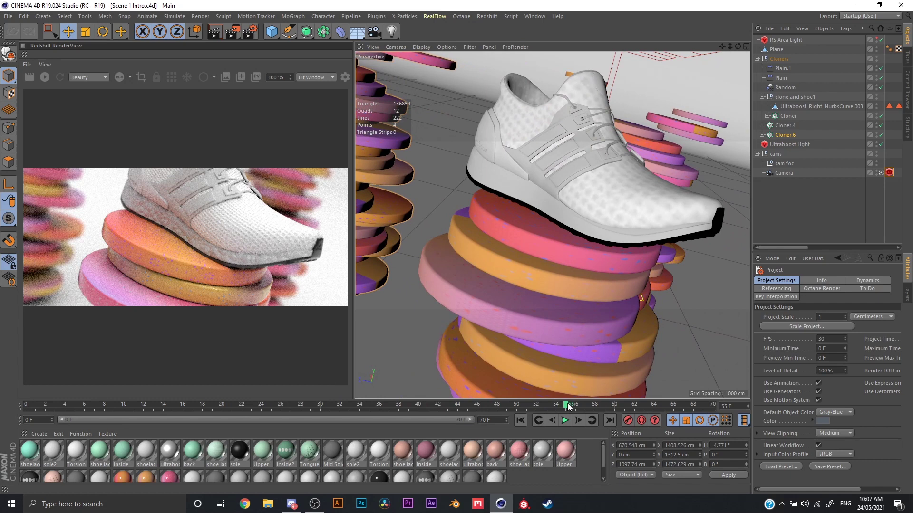
mouse_move(568, 405)
left_mouse_down()
mouse_move(632, 389)
mouse_move(615, 370)
mouse_move(154, 346)
mouse_move(560, 352)
mouse_move(447, 349)
mouse_move(195, 386)
mouse_move(552, 392)
mouse_move(205, 380)
mouse_move(618, 361)
mouse_move(136, 355)
mouse_move(477, 337)
mouse_move(477, 326)
mouse_move(398, 319)
left_mouse_up()
Leave the scene camera's view, select the disc Cloner under the shoe and scrub the animation from outside
left_click(880, 171)
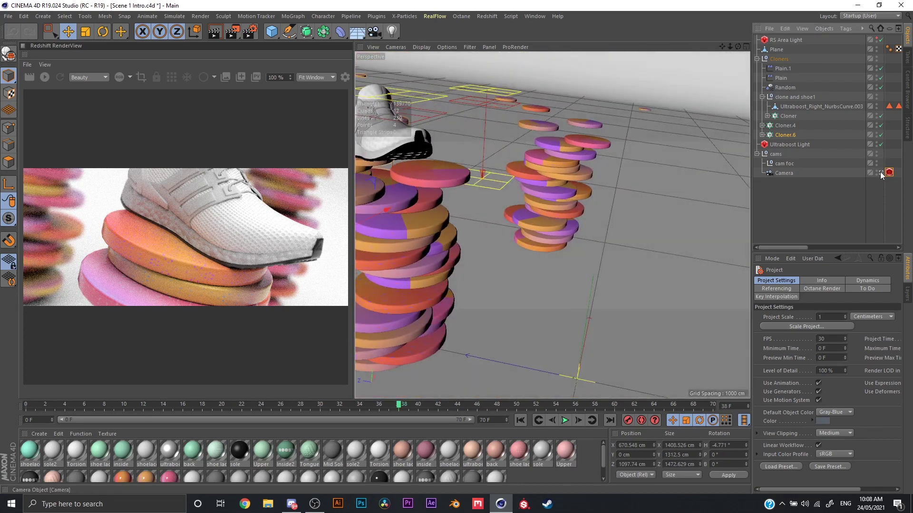
left_click(447, 207)
middle_click_drag(542, 257, 644, 278, "alt")
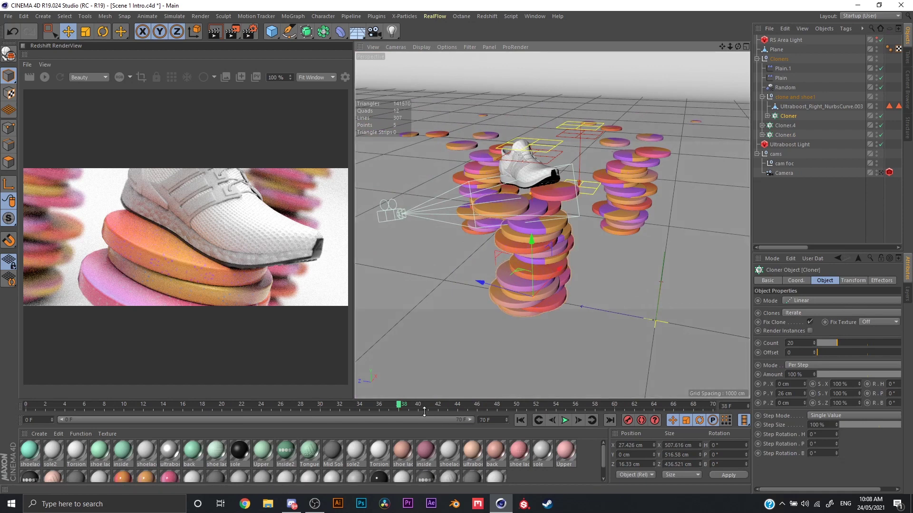
left_click_drag(402, 407, 186, 363)
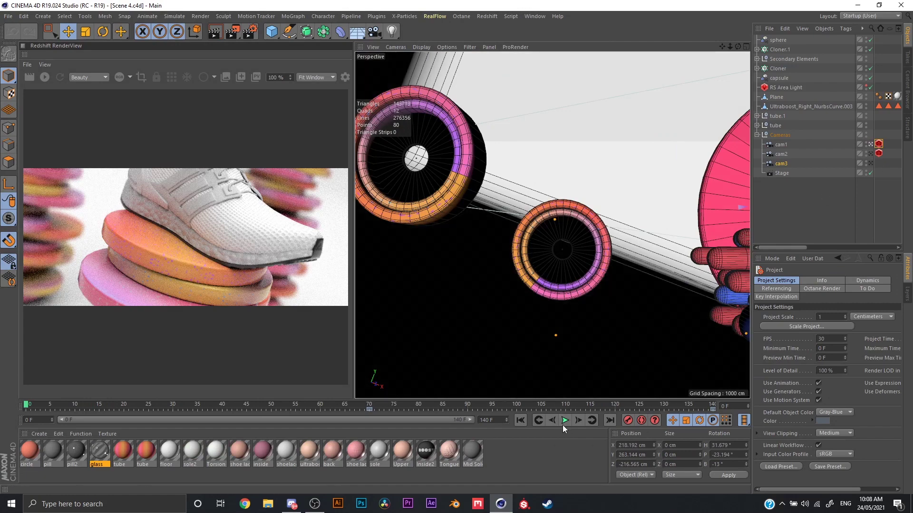
Play the Scene 4.c4d animation to frame 119, switching the viewport to untextured grey shading with wireframe lines
left_click(565, 422)
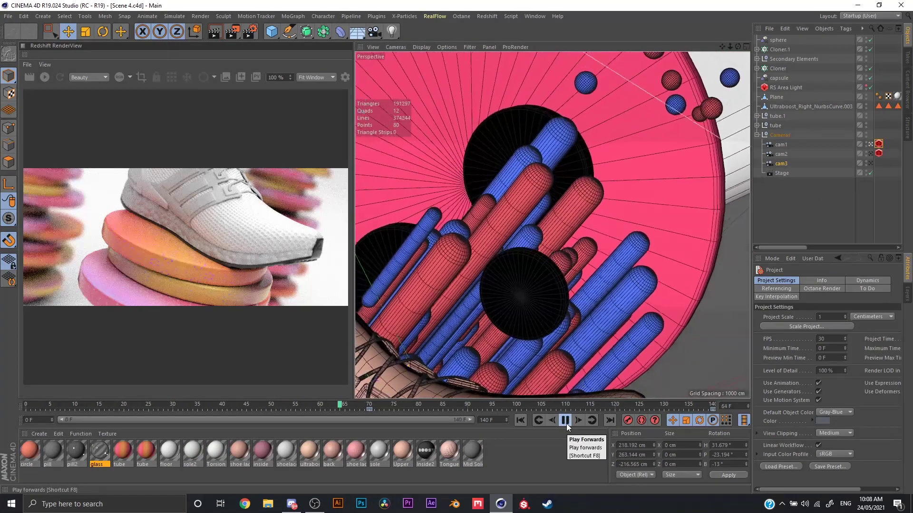
left_click(565, 421)
left_click(421, 47)
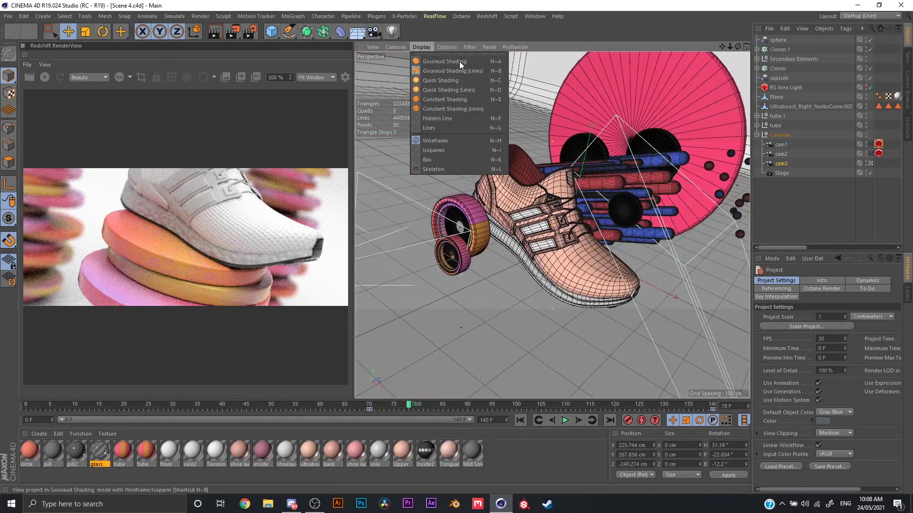
mouse_move(446, 47)
left_click(454, 243)
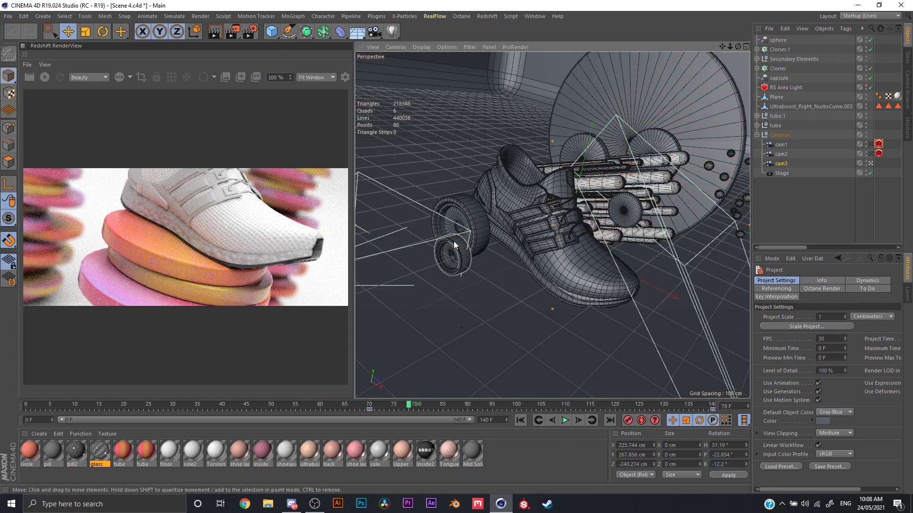
left_click(566, 420)
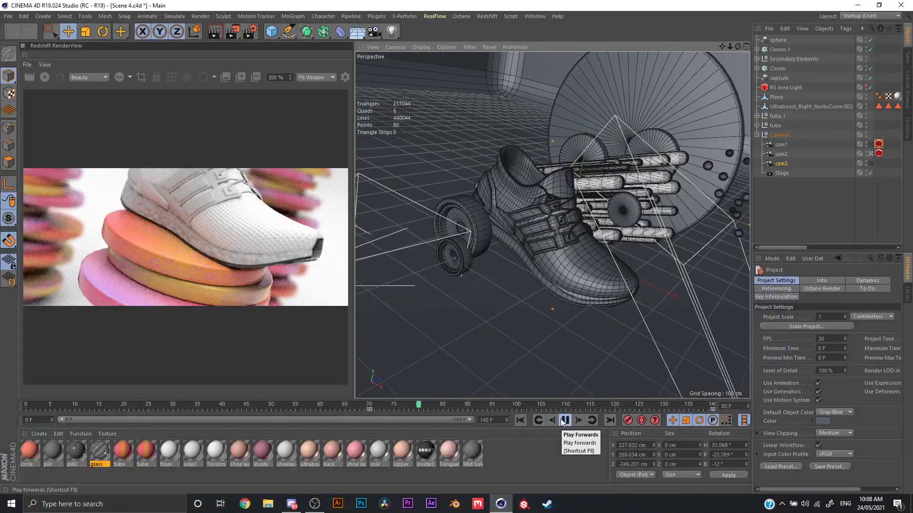
left_click(563, 420)
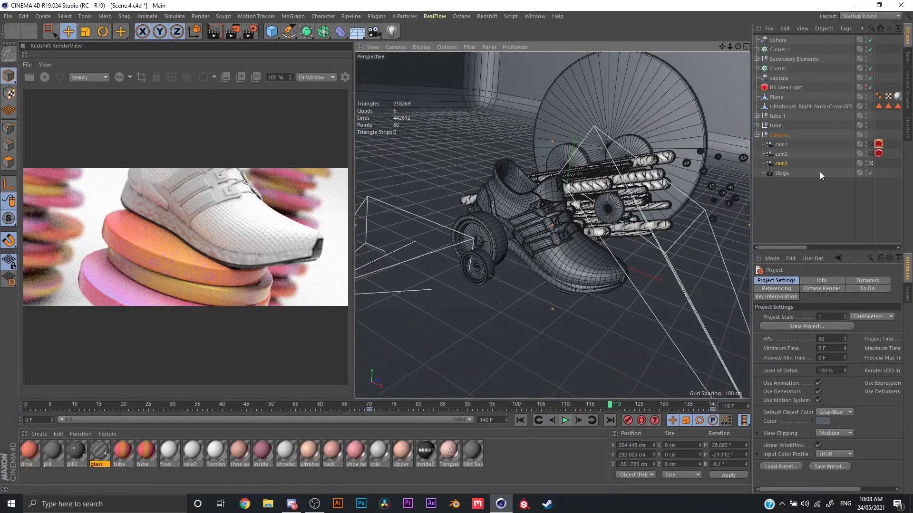
Disable the Stage, inspect the scene outside the camera by selecting the small cylinder and sphere cloner, and re-enable the Stage
left_click(870, 172)
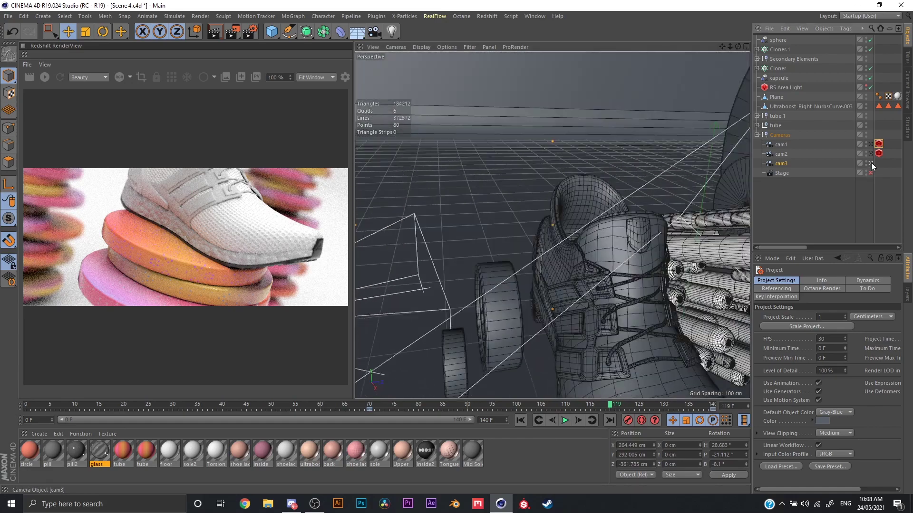
scroll(585, 266, "down", 4)
left_click_drag(585, 266, 649, 210, "alt")
left_click(643, 258)
scroll(640, 247, "down", 3)
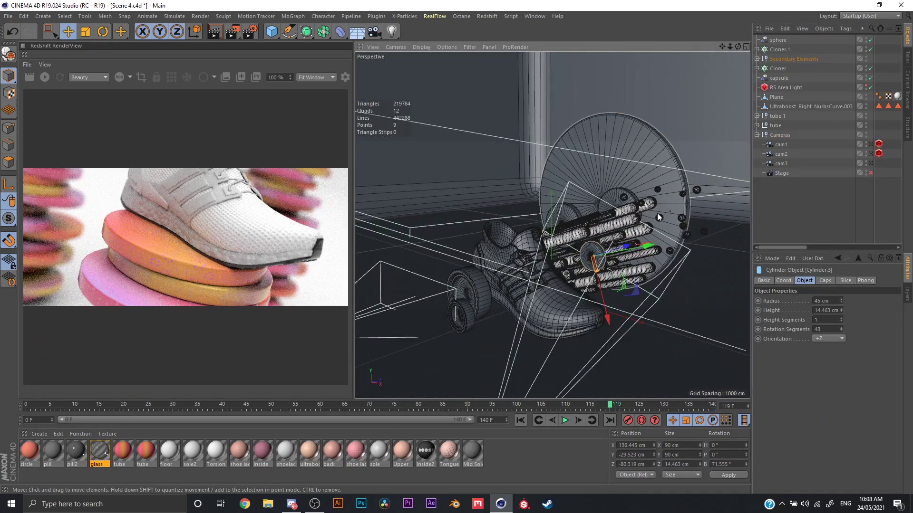
left_click(660, 216)
left_click(870, 172)
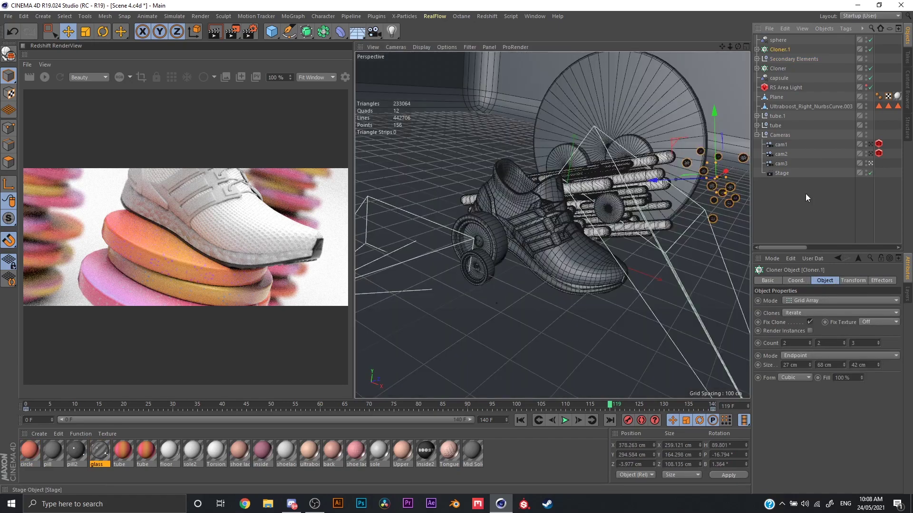
Scrub the third camera shot up to frame 136, select the shoe and scrub back to frame 112
left_click_drag(553, 409, 693, 304)
left_click(713, 246)
left_click(790, 210)
left_click(560, 213)
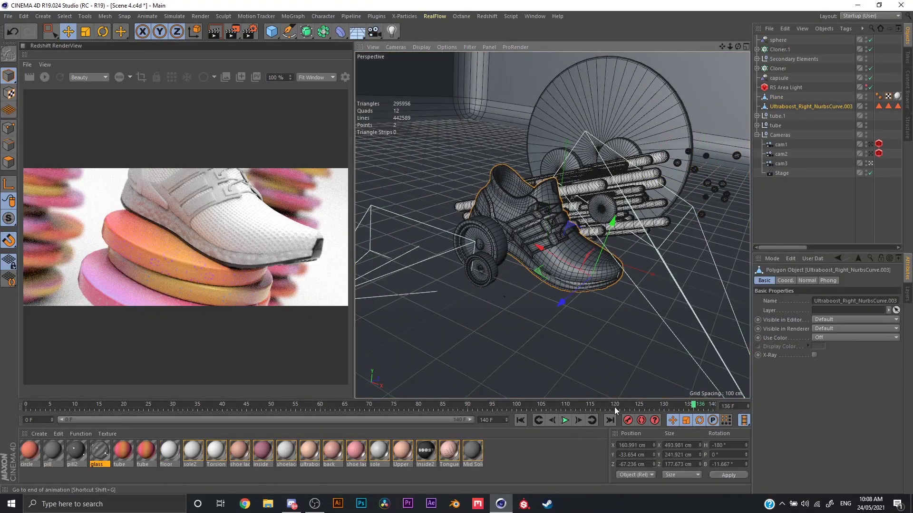
left_click(618, 406)
left_click_drag(617, 406, 575, 406)
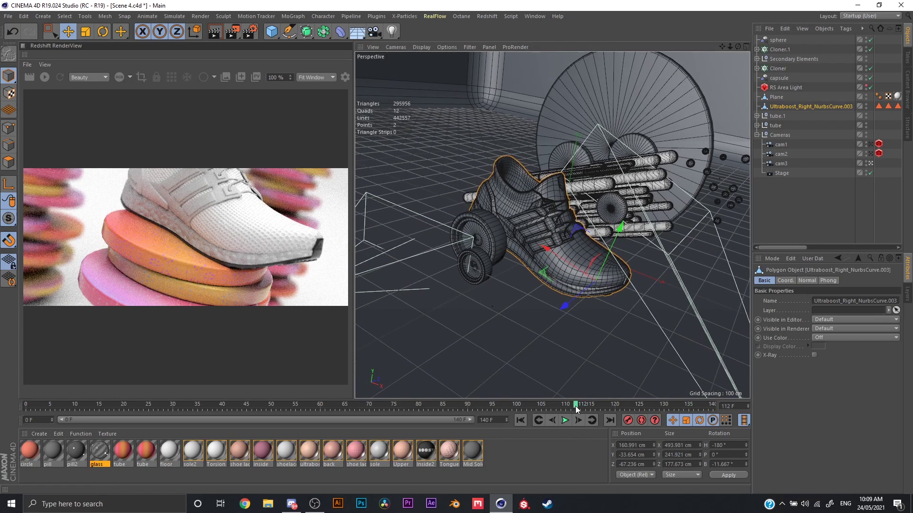
Scrub the Scene 4 shoe animation to frame 90 from outside the camera and switch to the Bose QC35II.blend project in Blender
left_click(512, 458)
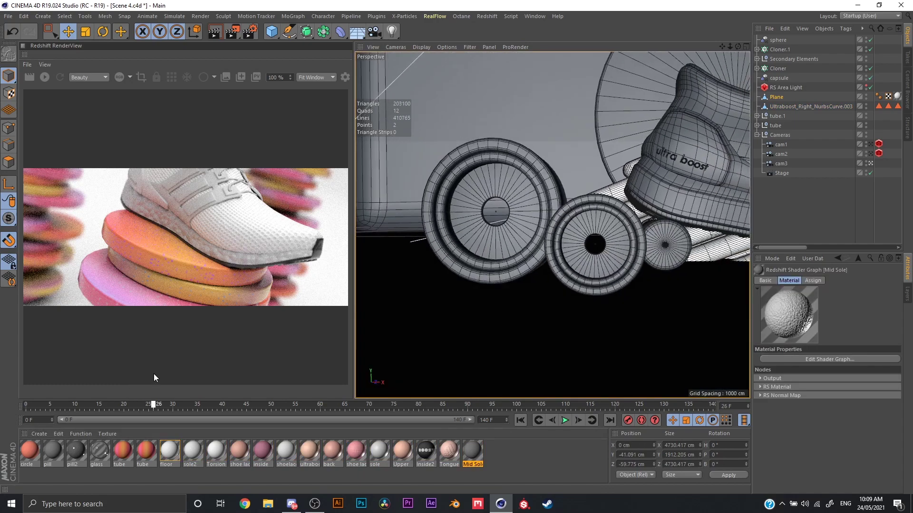
left_click_drag(153, 374, 467, 374)
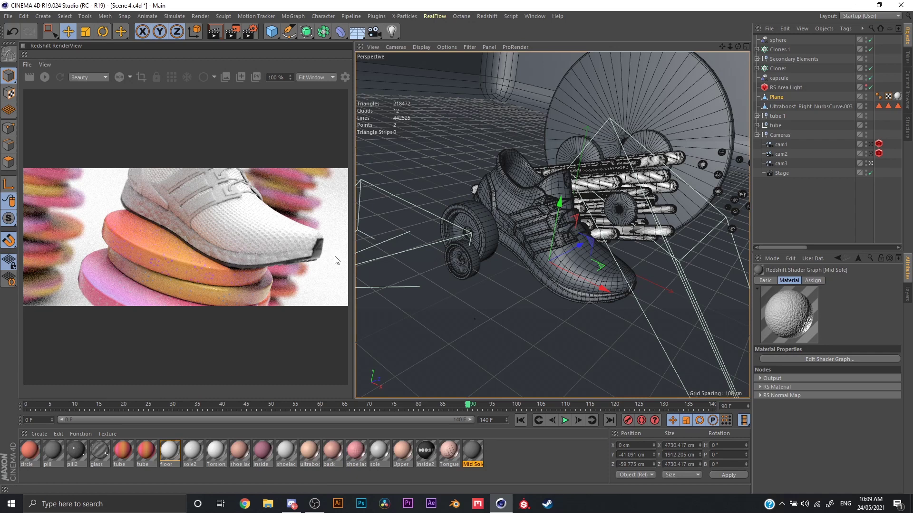
left_click(454, 504)
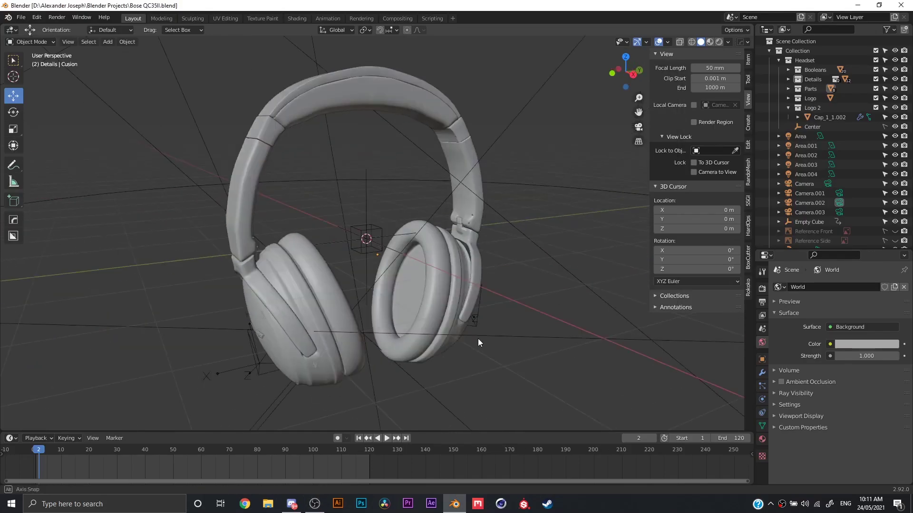
Select the headband's Middle Part, inspect its mesh in Edit Mode and return to Object Mode
scroll(417, 325, "down", 3)
scroll(338, 317, "up", 3)
left_click(337, 317)
middle_click_drag(338, 317, 467, 277)
left_click(473, 235)
middle_click_drag(472, 235, 560, 246)
key("Tab")
scroll(495, 269, "up", 5)
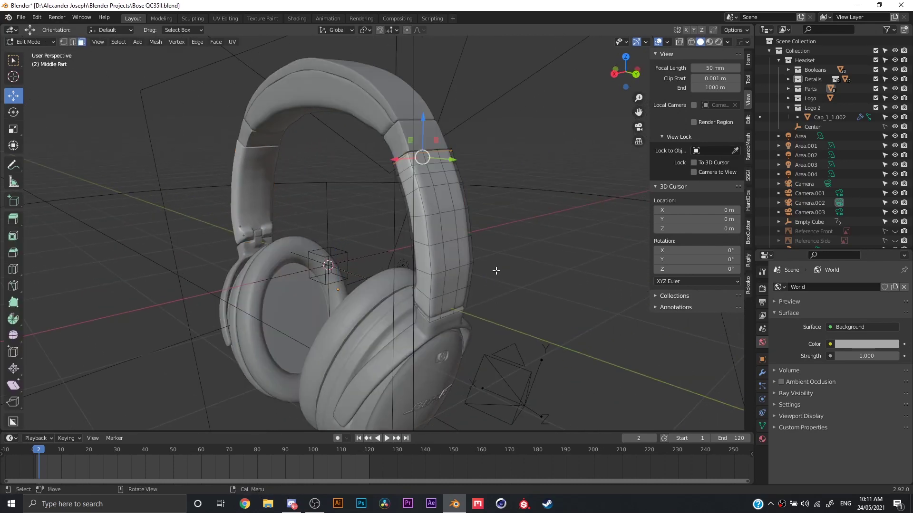
key("Tab")
scroll(496, 271, "down", 5)
Inspect the mesh of the ear cushions (Muffs) and the inner ear cup area in Edit Mode
mouse_move(433, 269)
middle_mouse_down()
mouse_move(505, 323)
mouse_move(463, 269)
mouse_move(392, 282)
mouse_move(452, 278)
mouse_move(436, 280)
middle_mouse_up()
left_click(392, 282)
key("Tab")
scroll(409, 272, "up", 2)
key("Tab")
left_click(403, 285)
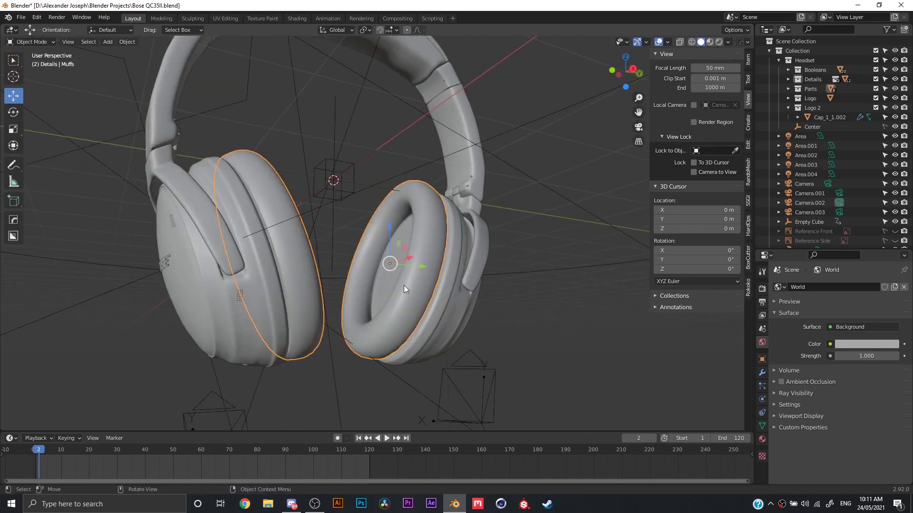
key("Tab")
middle_click_drag(502, 289, 536, 314)
key("Tab")
Inspect the mesh of another part of the headphone frame in Edit Mode and return to Object Mode
middle_click_drag(516, 202, 610, 327, "shift")
left_click(427, 133)
key("Tab")
middle_click_drag(547, 179, 429, 170)
key("Tab")
scroll(475, 193, "up", 1)
left_click(388, 186)
Unhide the Reference Front and Reference Side images and view the headphone model against them
scroll(475, 209, "down", 4)
middle_click_drag(480, 228, 577, 218)
scroll(877, 131, "down", 1)
left_click(894, 220)
left_click(895, 229)
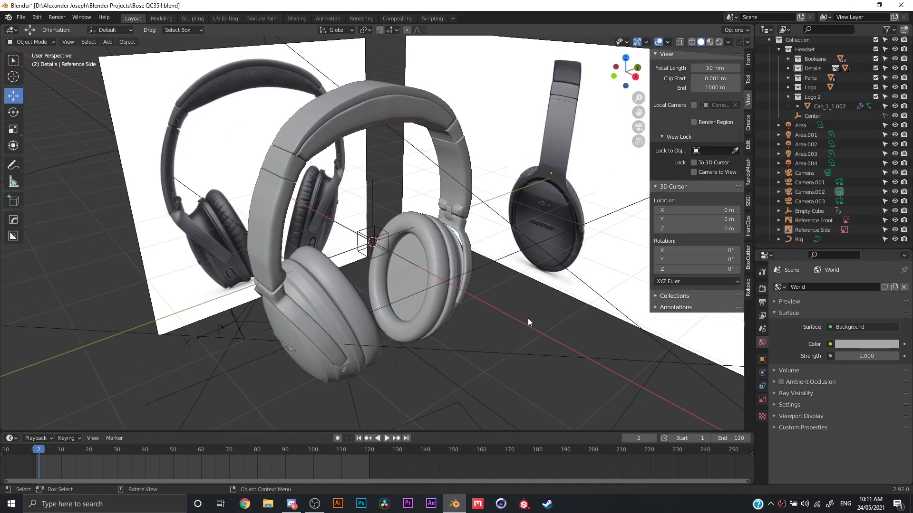
middle_click_drag(528, 318, 446, 290)
scroll(487, 295, "down", 3)
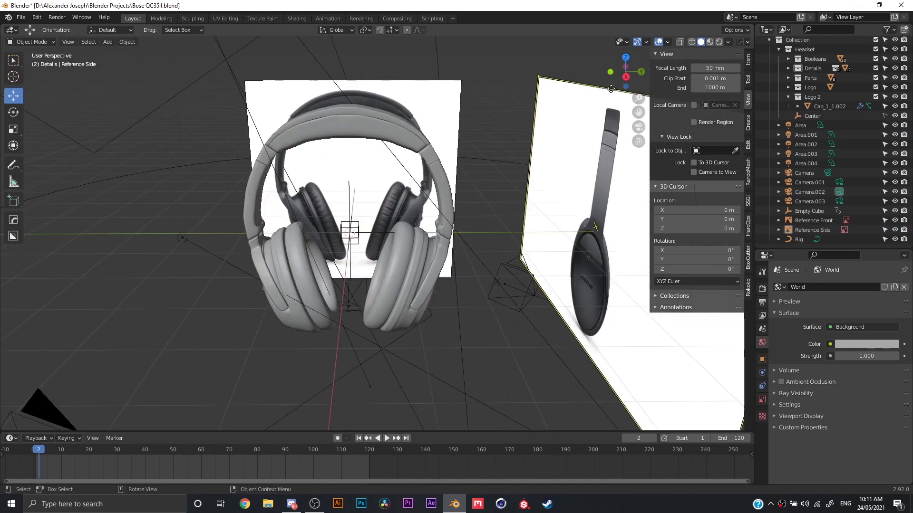
Compare the model with the reference images and move the Reference Side image 1.188 m along the Y axis
left_click_drag(618, 71, 583, 144)
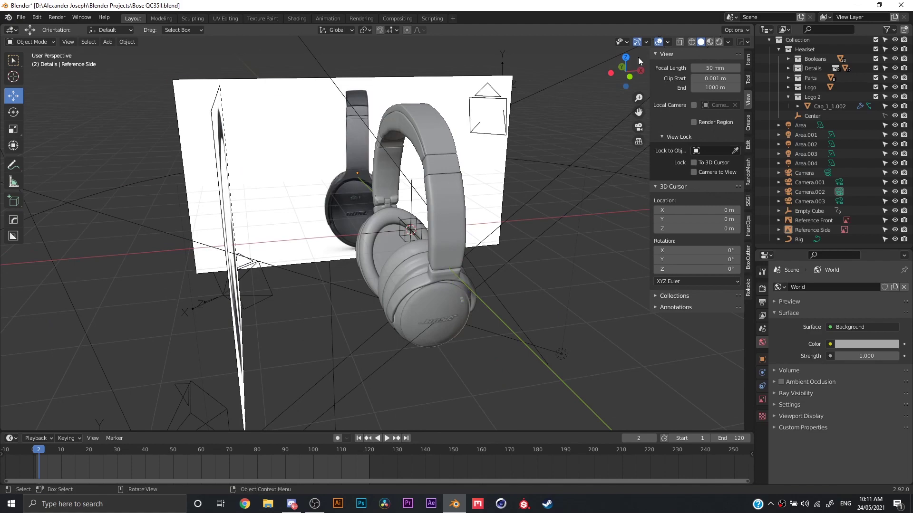
left_click_drag(629, 77, 457, 118)
middle_click_drag(456, 114, 440, 190)
scroll(420, 295, "up", 4)
middle_click_drag(419, 296, 433, 280)
left_click(177, 342)
scroll(477, 352, "down", 5)
middle_click_drag(477, 352, 481, 367)
key("g")
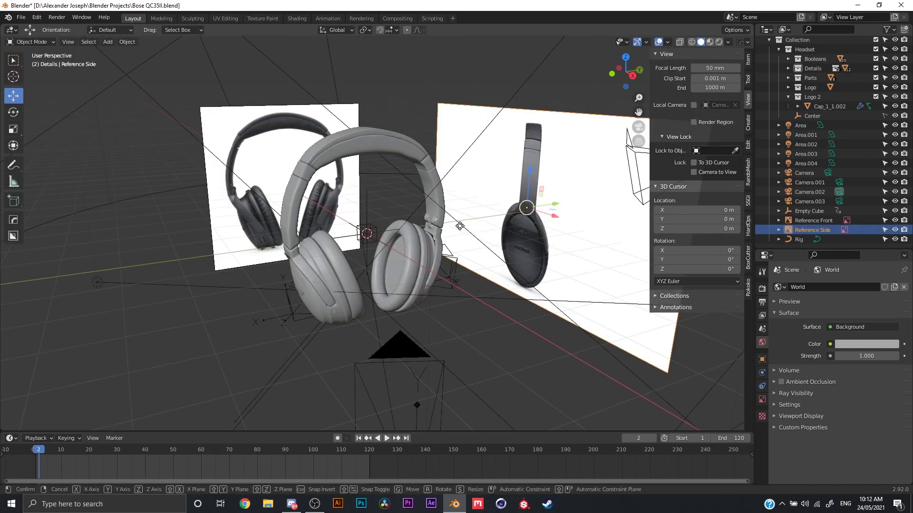
key("g")
key("y")
left_click(495, 227)
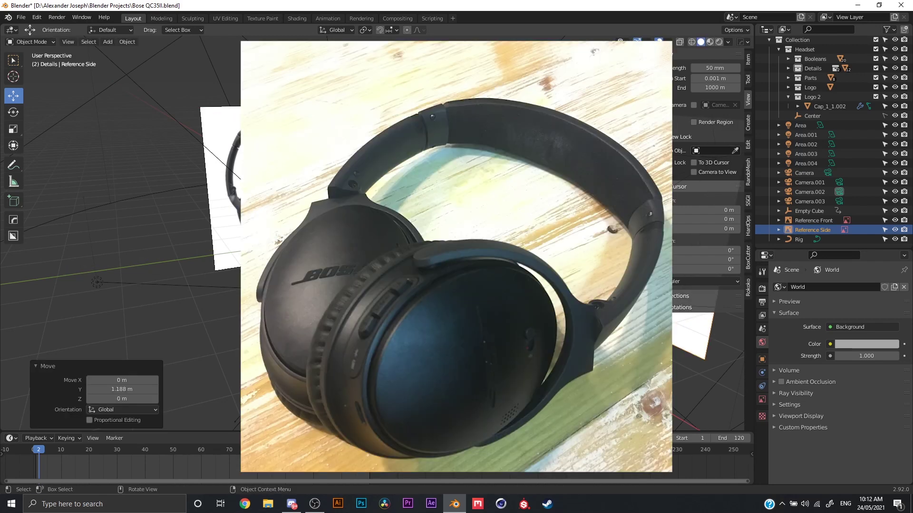
Select the ear cushions and examine both ear cups up close from the front
middle_click_drag(457, 256, 570, 214)
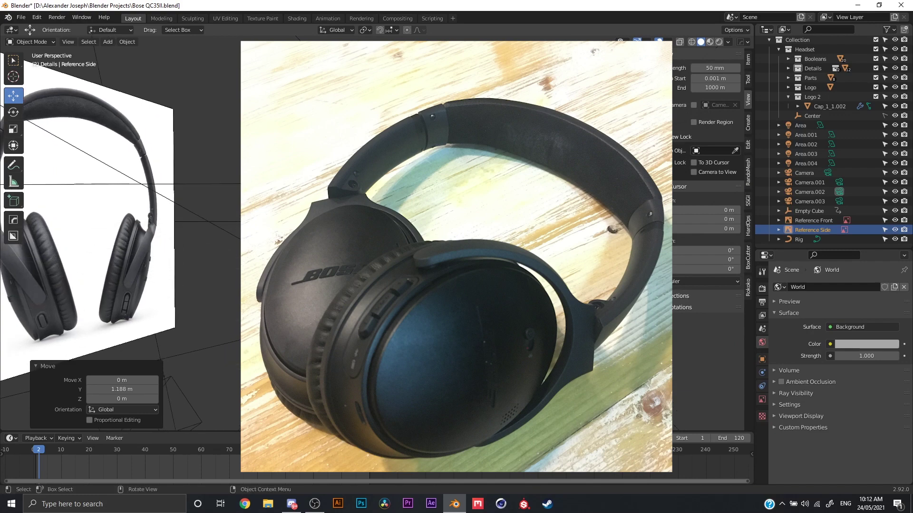
middle_click_drag(456, 257, 249, 306)
left_click(386, 288)
middle_click_drag(338, 263, 421, 287)
scroll(379, 270, "down", 3)
scroll(340, 280, "up", 2)
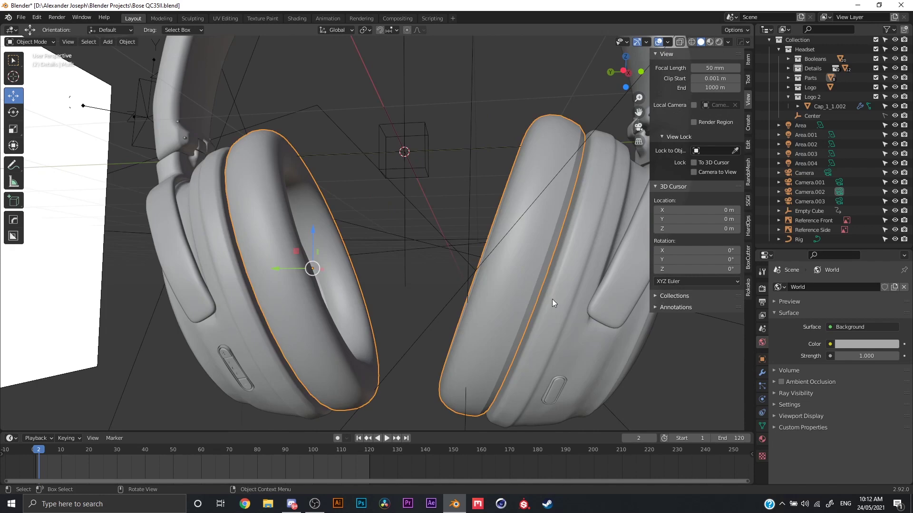
Inspect the meshes of the ear cup, the Button Cover and the volume buttons in Edit Mode
middle_click_drag(552, 298, 533, 255)
left_click(527, 241)
key("Tab")
key("Tab")
key("Tab")
key("a")
scroll(482, 256, "up", 2)
key("Tab")
scroll(483, 257, "up", 3)
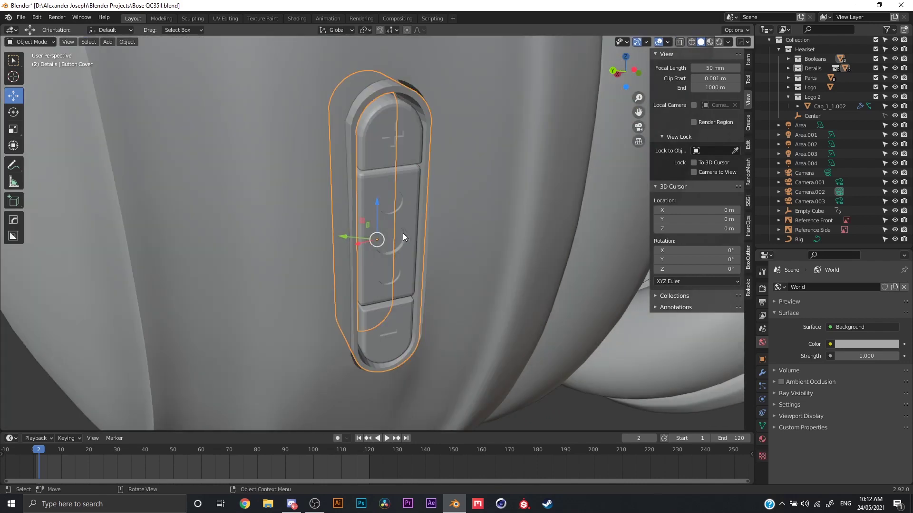
left_click(398, 231)
key("Tab")
key("Tab")
left_click(423, 182)
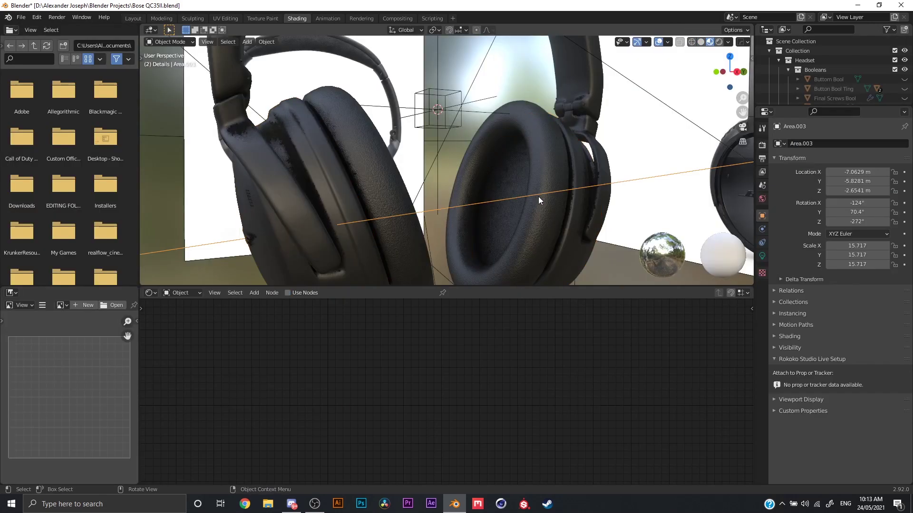
Enlarge the Shading workspace's viewport, switch it to rendered shading and hide the overlays to inspect the headphone materials
mouse_move(538, 196)
middle_mouse_down()
mouse_move(496, 239)
mouse_move(571, 180)
mouse_move(532, 290)
middle_mouse_up()
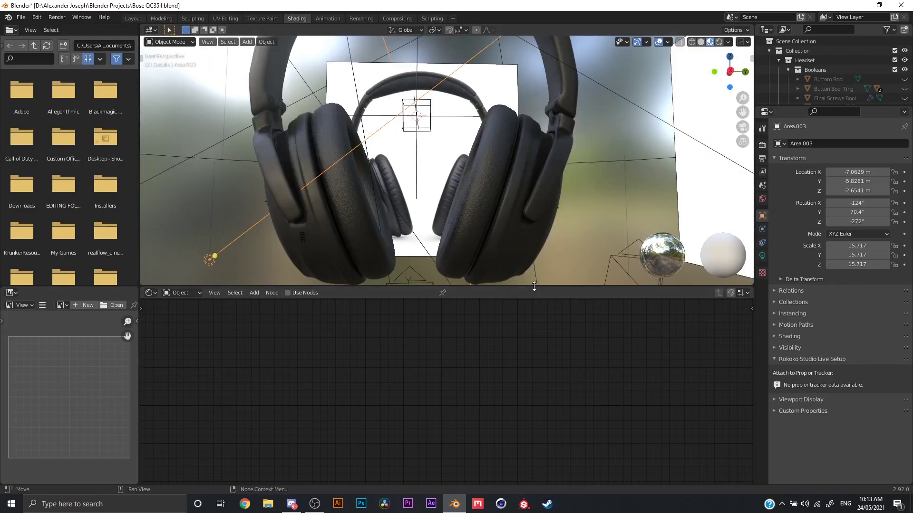
left_click_drag(532, 287, 573, 441)
left_click(719, 43)
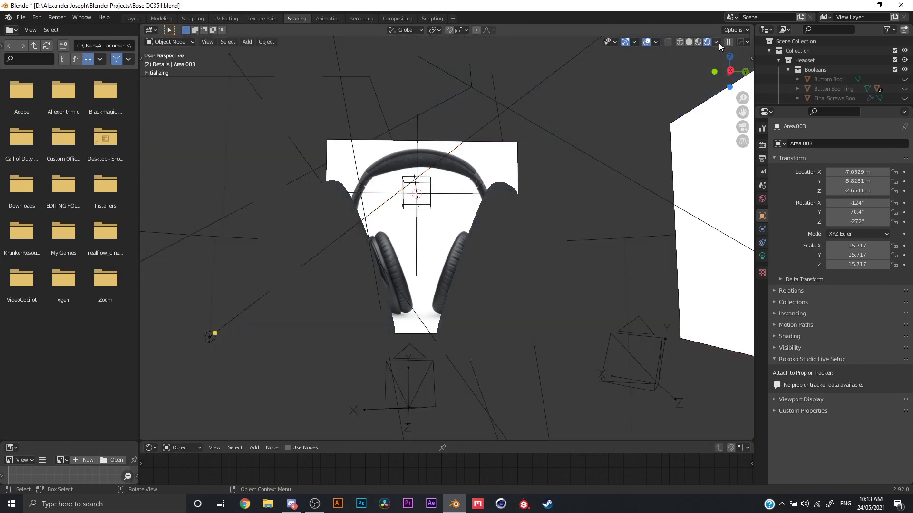
left_click(655, 42)
left_click(648, 41)
middle_click_drag(582, 147, 608, 169)
middle_click_drag(571, 215, 641, 203)
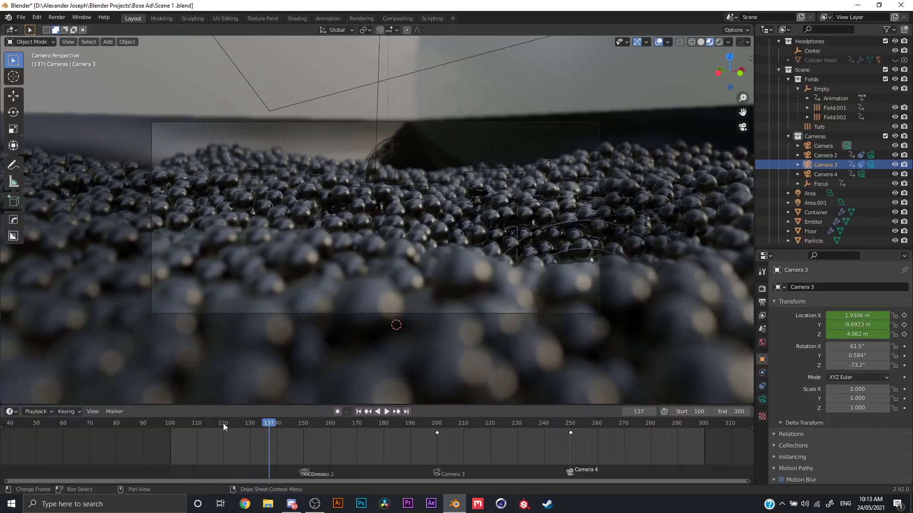
Play the Bose Ad Scene 1 animation from near its start and leave the camera view, stopping at frame 153
left_click_drag(223, 423, 183, 425)
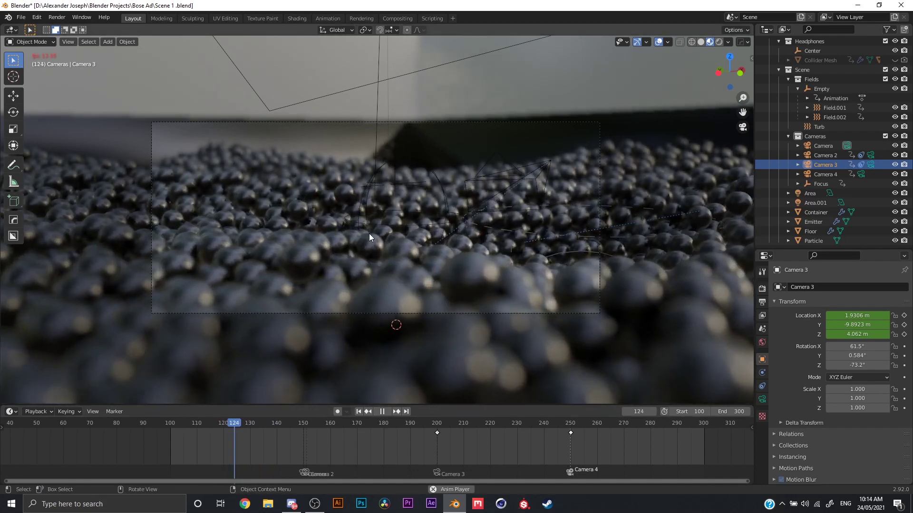
key("space")
key("space")
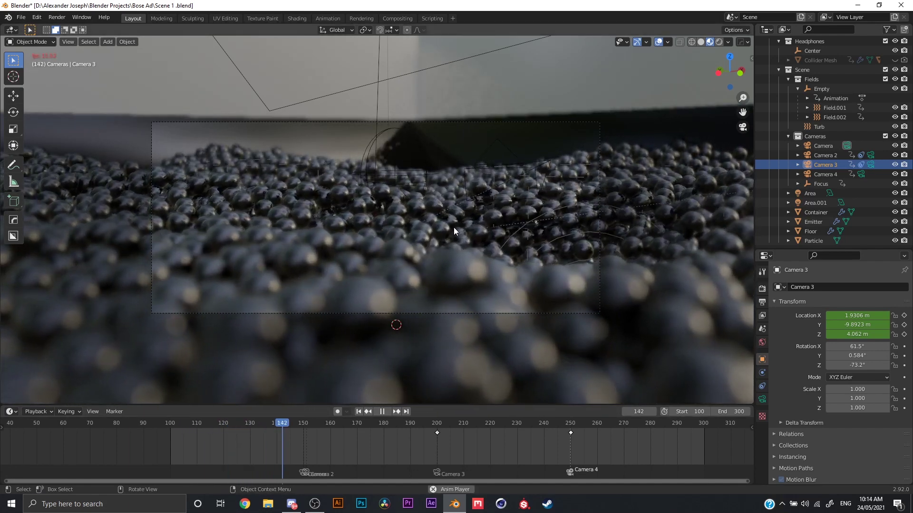
key("KP_0")
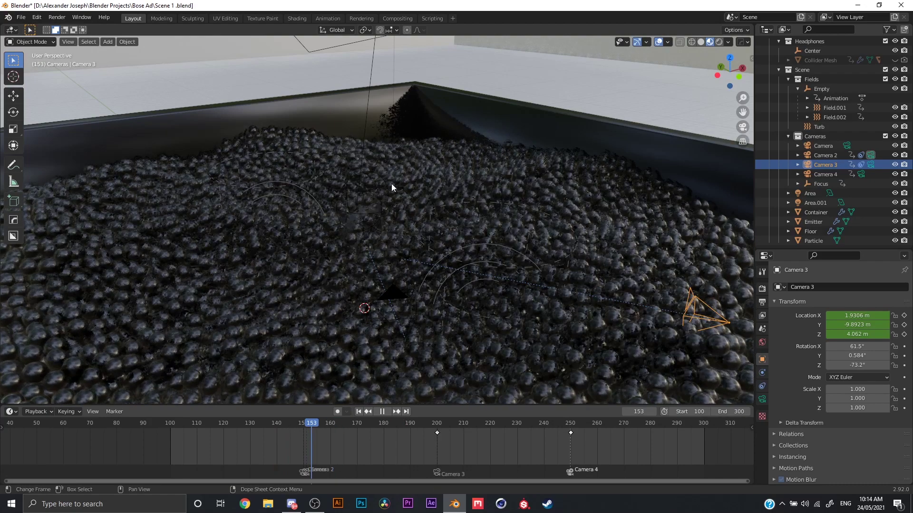
key("space")
Return to the camera view, replay the headphones emerging from the spheres and continue playback from further along the shot
left_click(284, 423)
key("KP_0")
key("space")
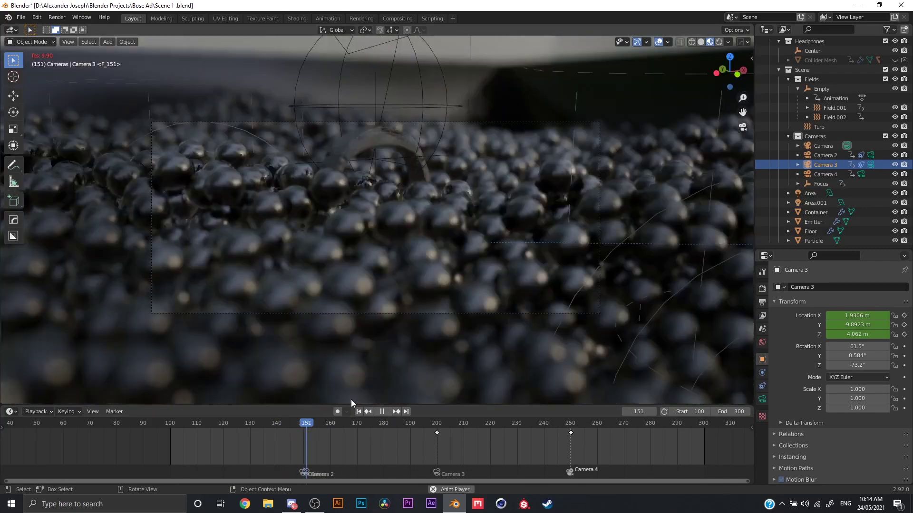
key("space")
left_click_drag(311, 431, 339, 430)
key("space")
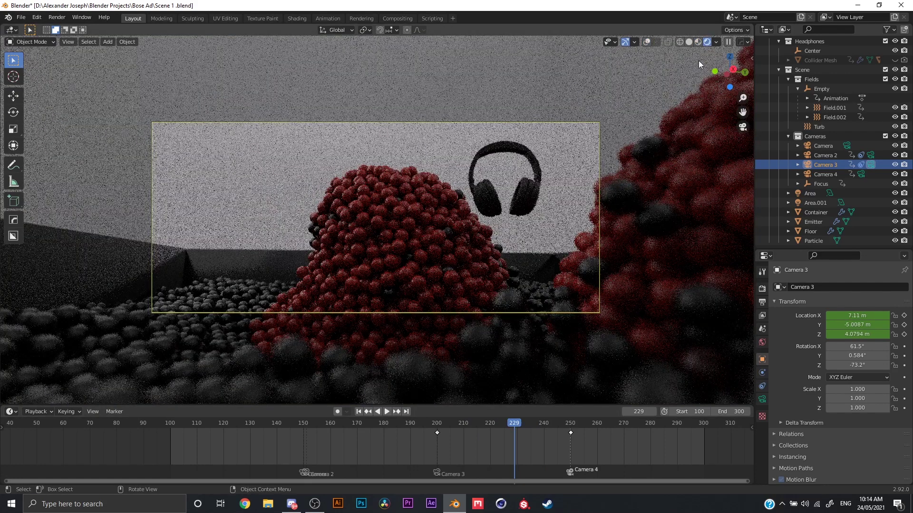
Restore the overlays and material preview shading, scrub back to frame 162 and play the animation to frame 237
left_click(689, 43)
left_click(659, 42)
left_click_drag(501, 423, 335, 424)
left_click(709, 41)
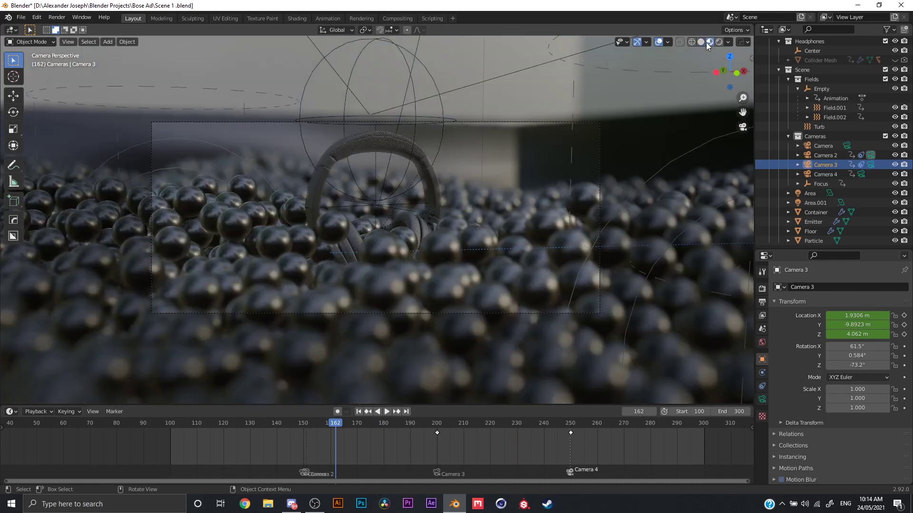
key("space")
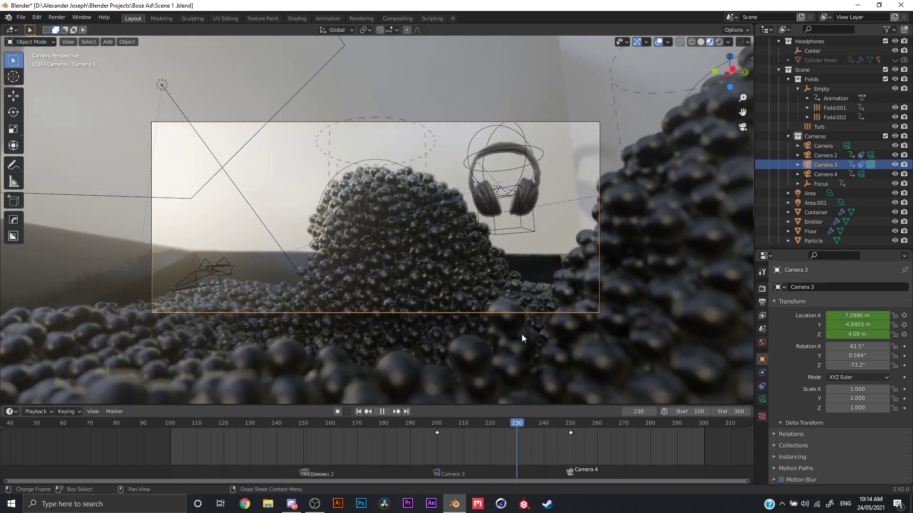
key("space")
Leave the camera view, select the Container and the Floor, and examine the sphere-filled box from above
middle_click_drag(521, 335, 412, 178)
left_click(388, 155)
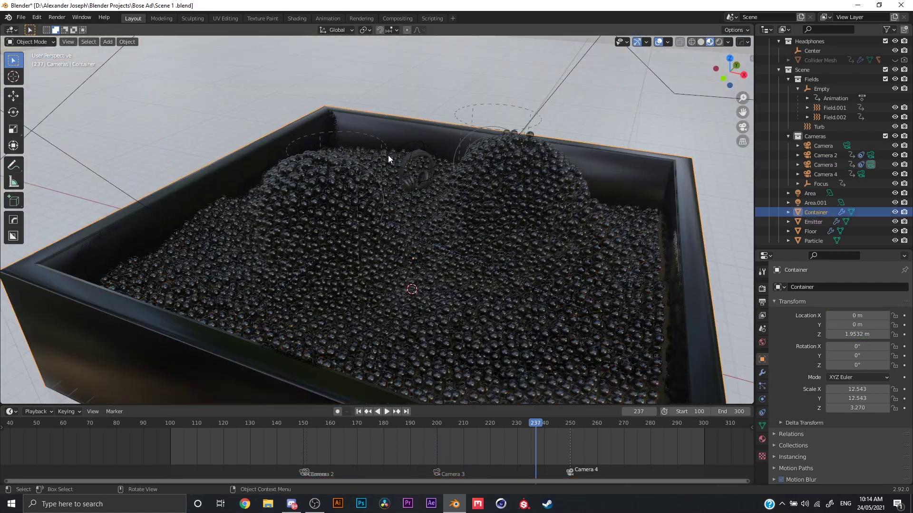
scroll(378, 155, "up", 5)
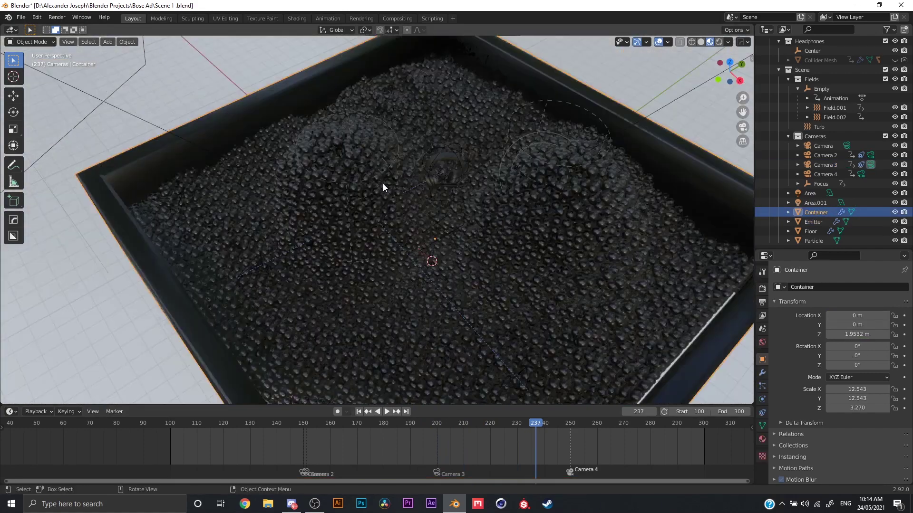
scroll(383, 187, "down", 8)
left_click(517, 178)
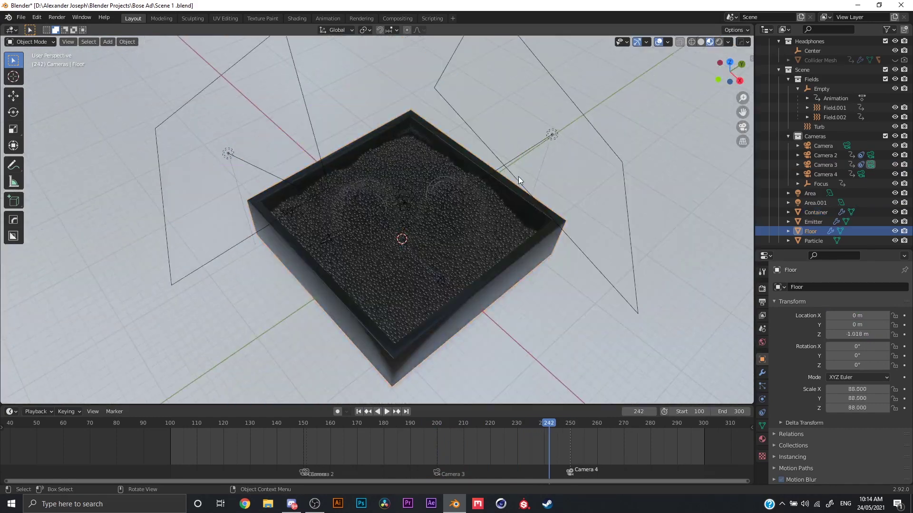
Switch the viewport to wireframe shading and select the Emitter cube above the container
left_click(610, 95)
left_click(691, 41)
middle_click_drag(574, 185, 514, 136)
left_click(493, 114)
scroll(492, 113, "up", 3)
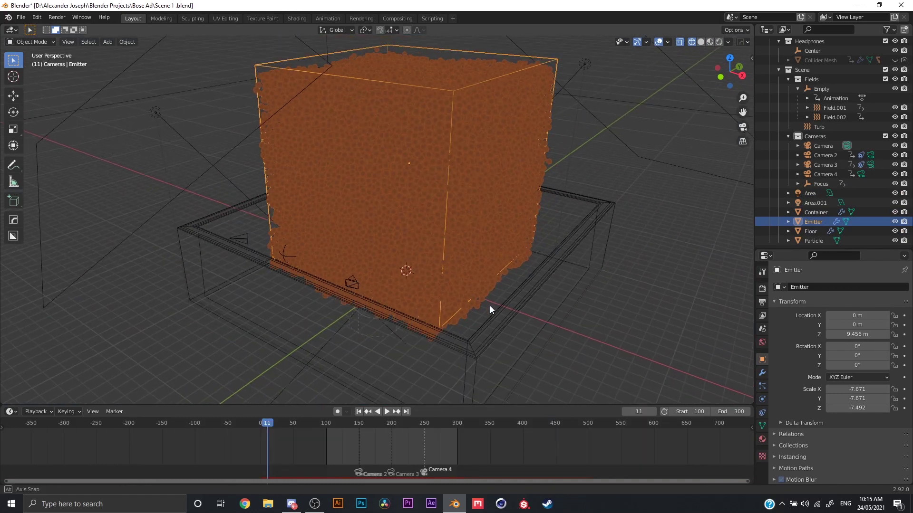
Play the particle simulation from frame 11 and scrub forward to examine the spheres falling into the container
middle_click_drag(490, 309, 471, 170)
key("space")
left_click_drag(273, 423, 350, 423)
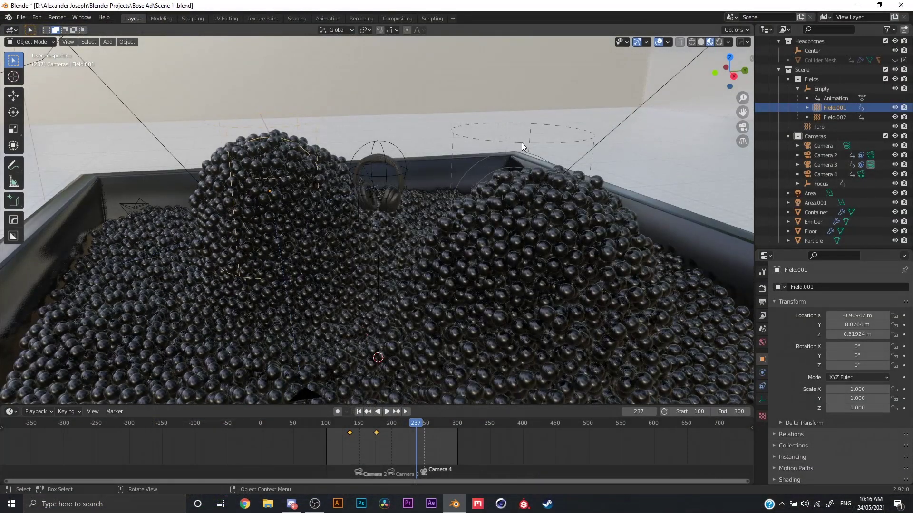
Select the force fields Field.001 and Field.002 at the two sphere mounds and inspect them from several angles
left_click(521, 142)
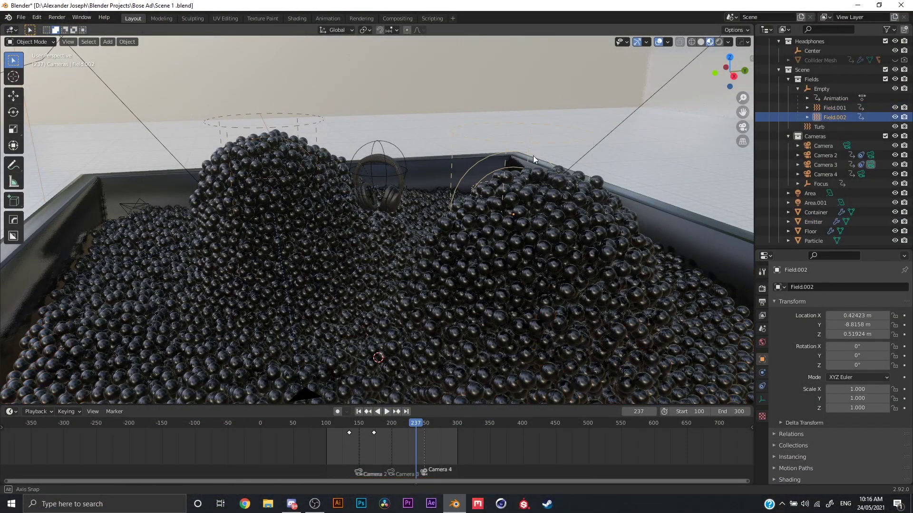
middle_click_drag(532, 159, 523, 189)
left_click(252, 208)
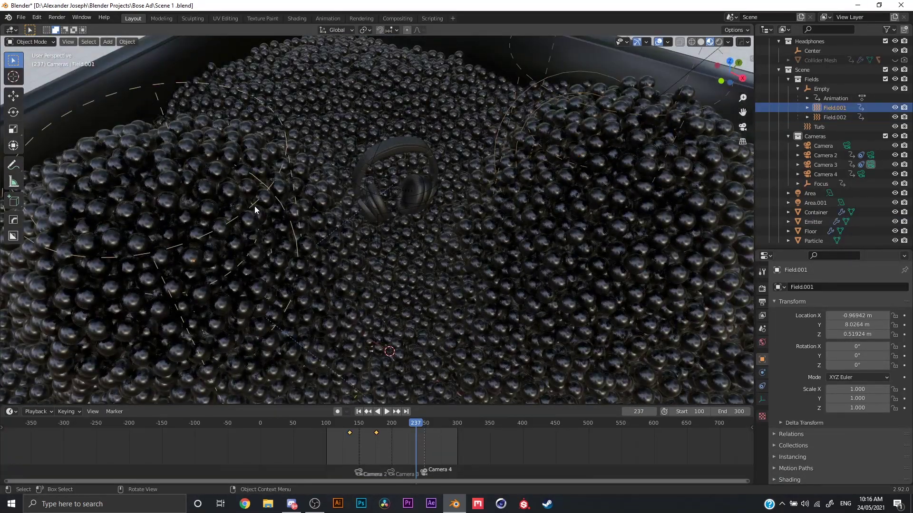
middle_click_drag(460, 255, 540, 236)
left_click(570, 210)
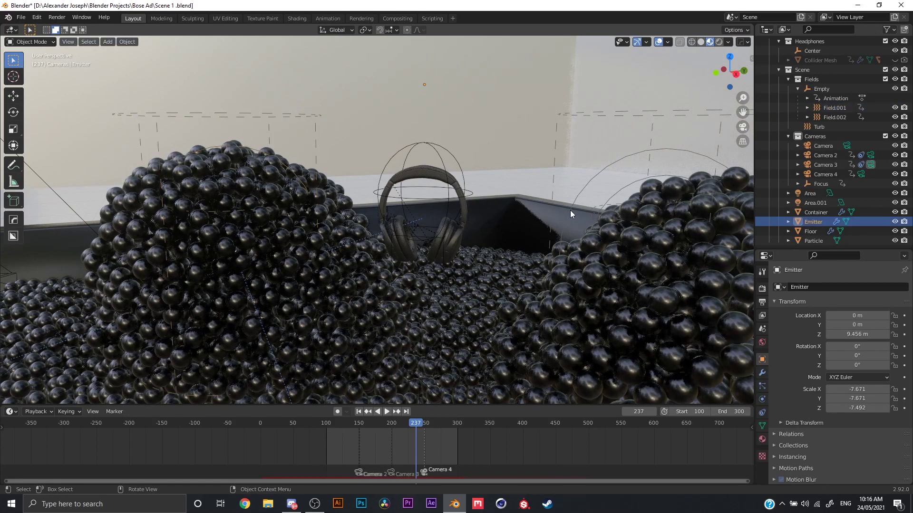
left_click(567, 215)
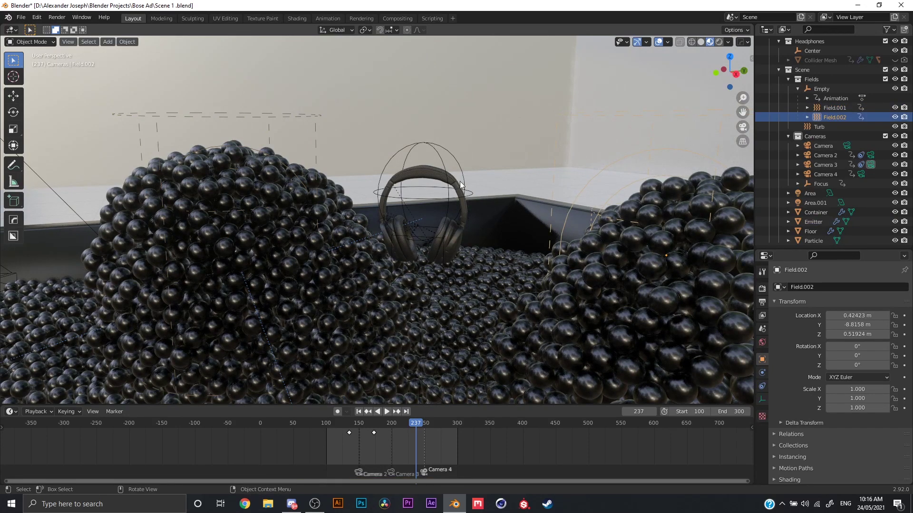
Select the Emitter and examine it over the container in solid shading
left_click(311, 125)
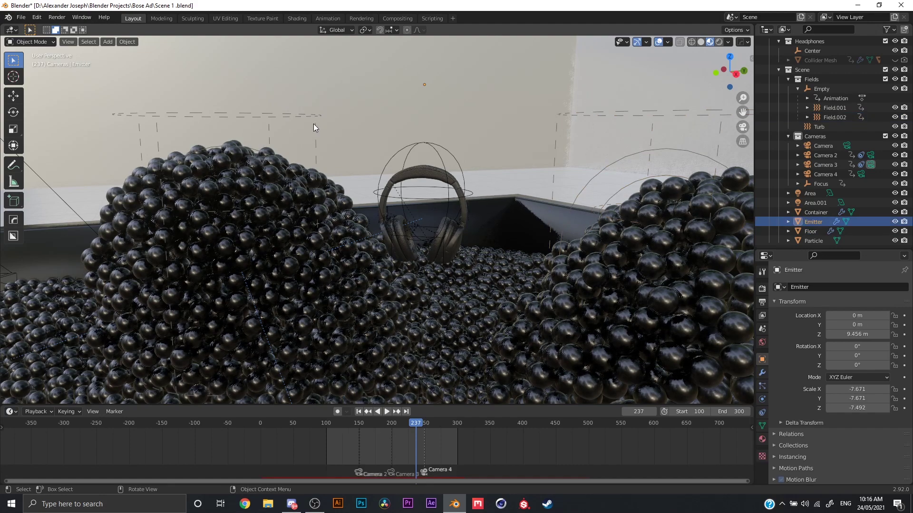
left_click(702, 42)
mouse_move(684, 102)
middle_mouse_down()
mouse_move(672, 129)
mouse_move(595, 160)
mouse_move(619, 126)
middle_mouse_up()
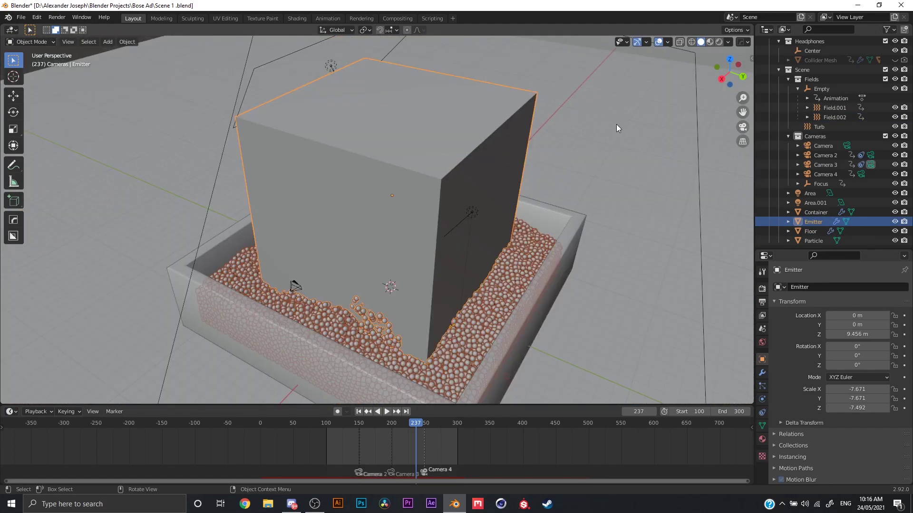
Select the Area light beside the Emitter and examine the scene in material preview and rendered shading
middle_click_drag(475, 118, 475, 115)
left_click(351, 119)
middle_click_drag(351, 119, 491, 166)
left_click(491, 173)
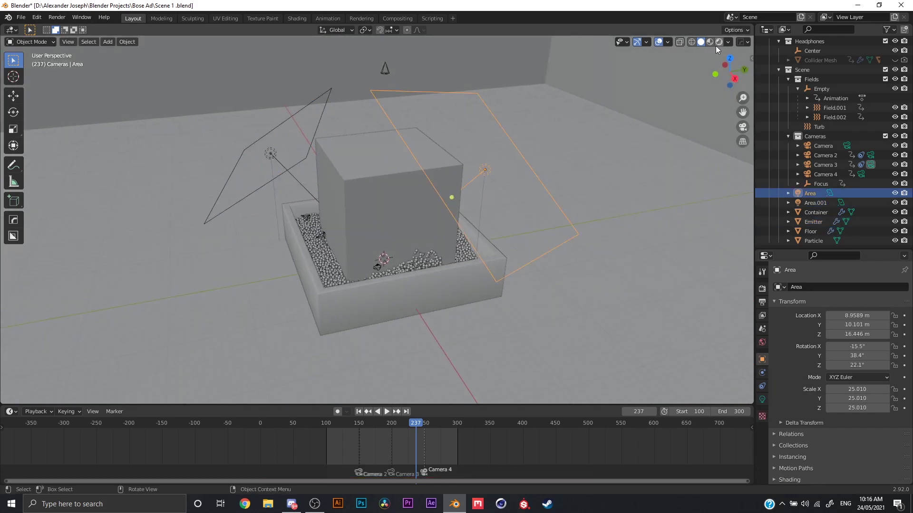
left_click(710, 42)
left_click(720, 42)
middle_click_drag(579, 141, 603, 136)
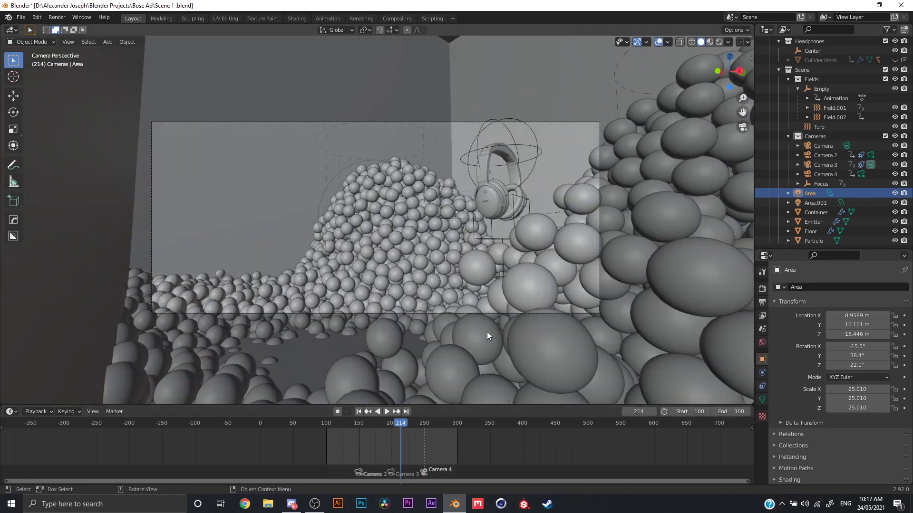
Examine the headphones and sphere mounds in the camera view without overlays and in wireframe shading
left_click(657, 42)
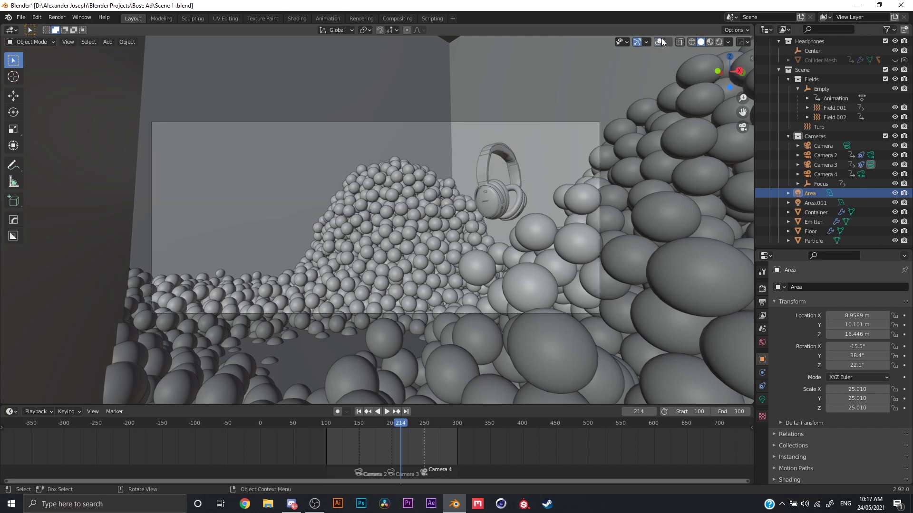
left_click(691, 42)
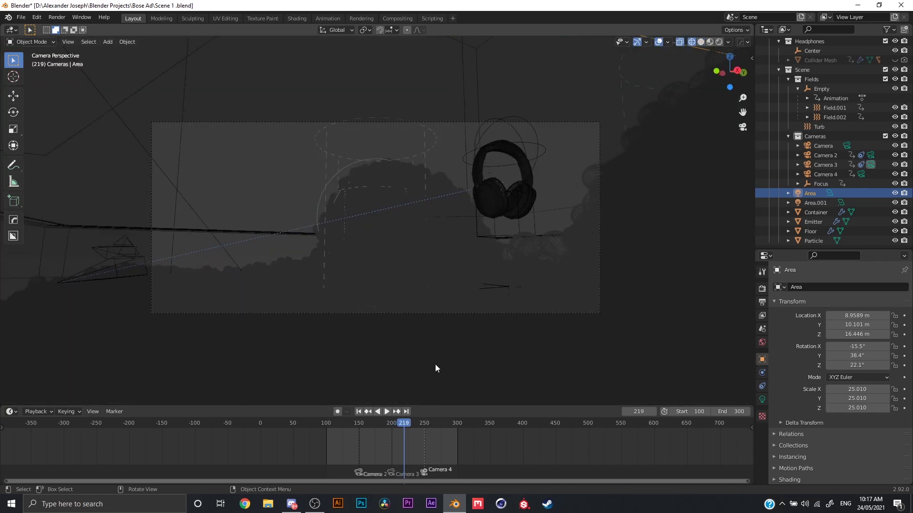
Switch to the Behance portfolio in Chrome, open the "Stay" project and look through it down to its end
key("alt+Tab")
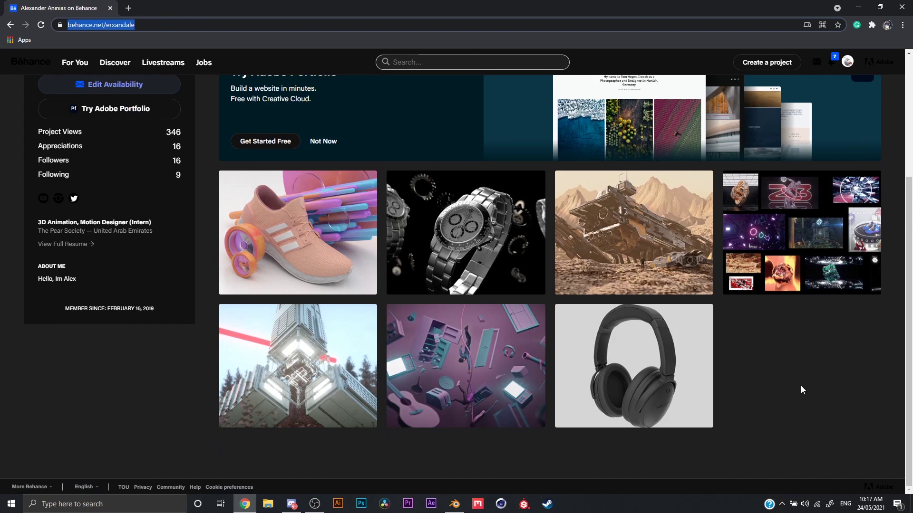
right_click(289, 377)
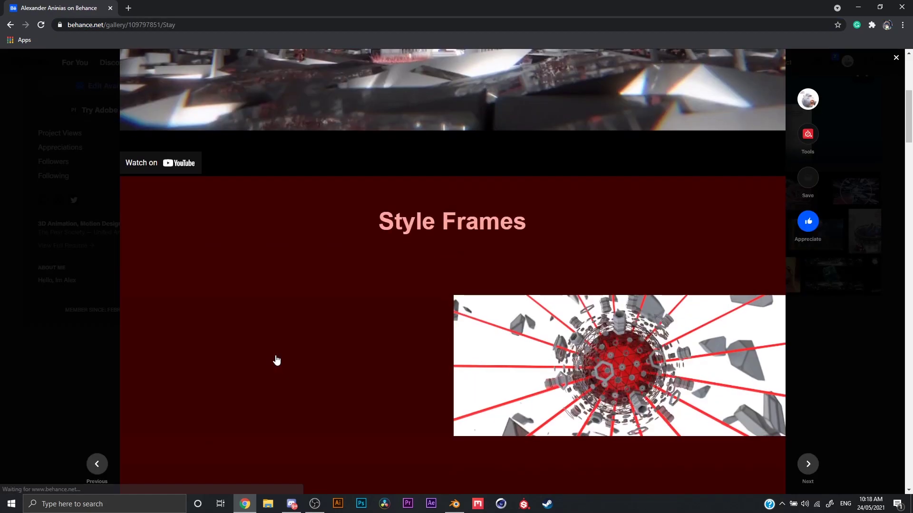
scroll(275, 358, "down", 6)
scroll(335, 336, "up", 2)
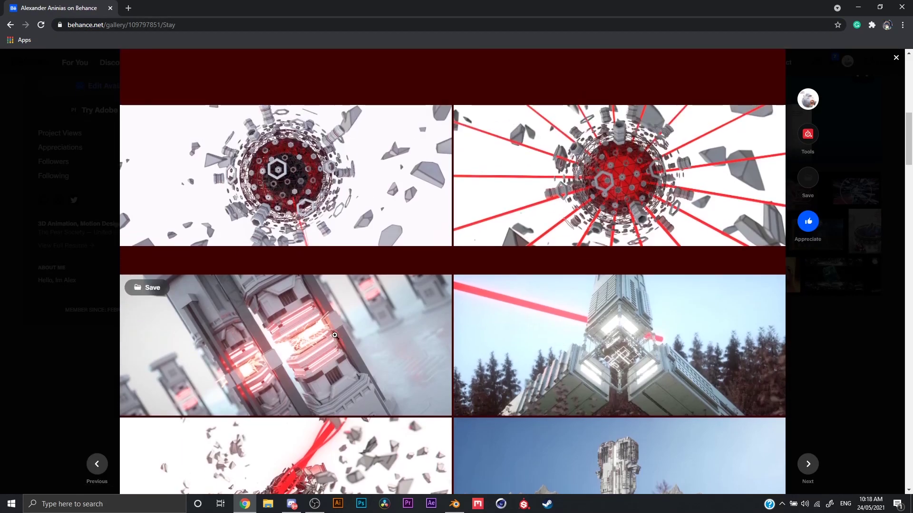
scroll(361, 324, "down", 15)
scroll(390, 305, "down", 20)
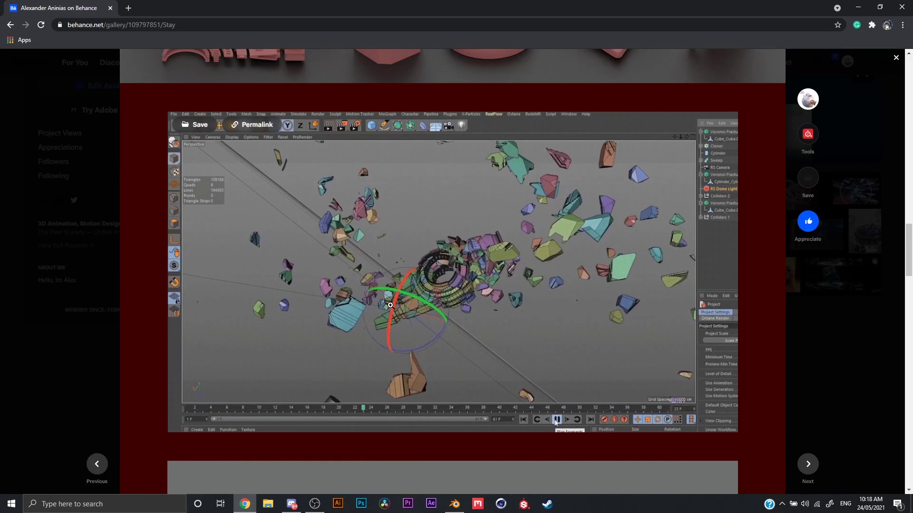
scroll(390, 305, "down", 7)
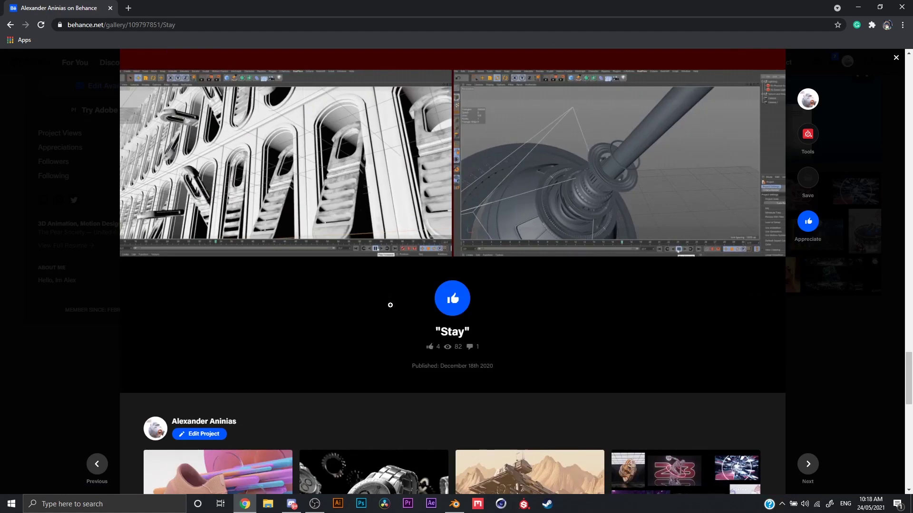
Go back through the "Stay" project's behind-the-scenes recordings and model sheet to review the style frames
scroll(483, 322, "up", 14)
scroll(483, 322, "up", 8)
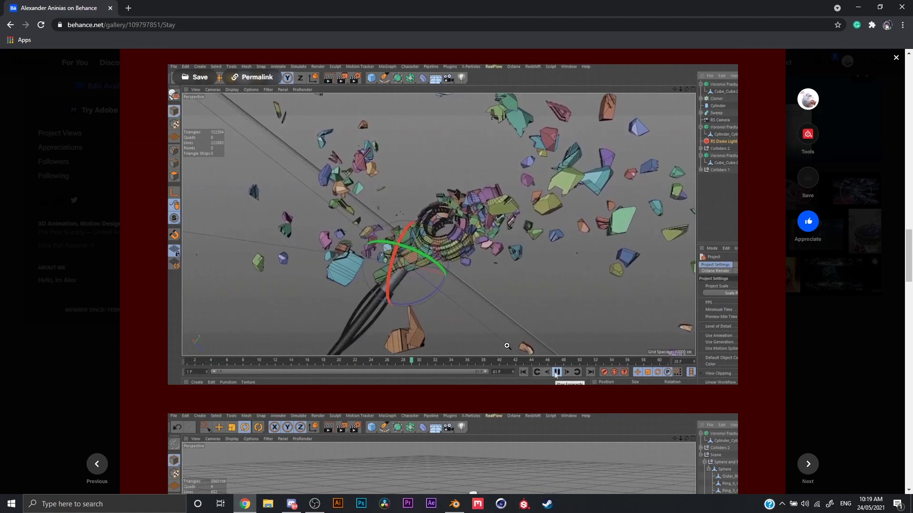
scroll(507, 346, "up", 16)
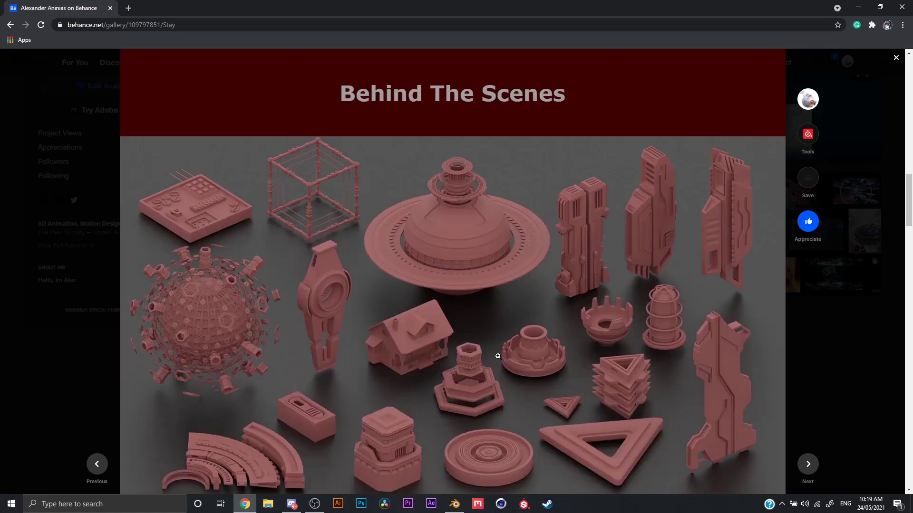
scroll(498, 356, "up", 5)
scroll(497, 356, "down", 3)
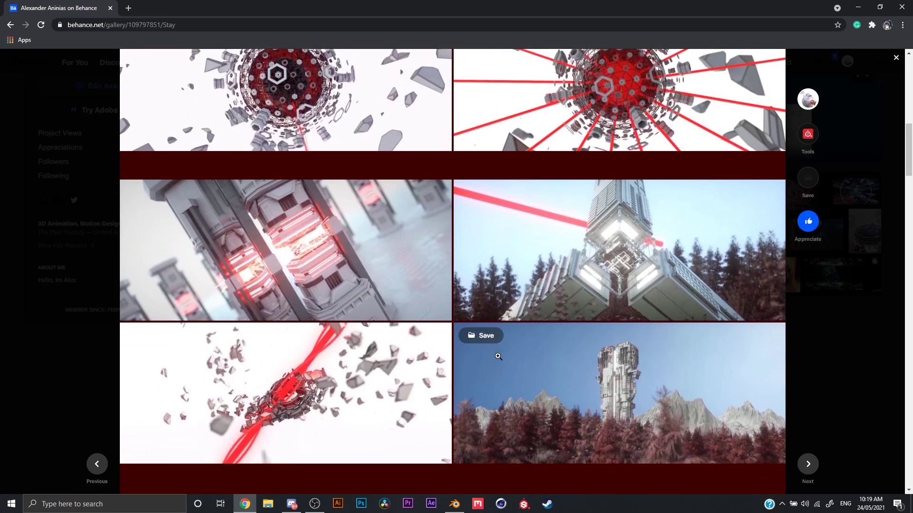
Examine the behind-the-scenes viewport recordings of the fractured pieces, spiked sphere and structures down to the project's end
scroll(498, 356, "down", 17)
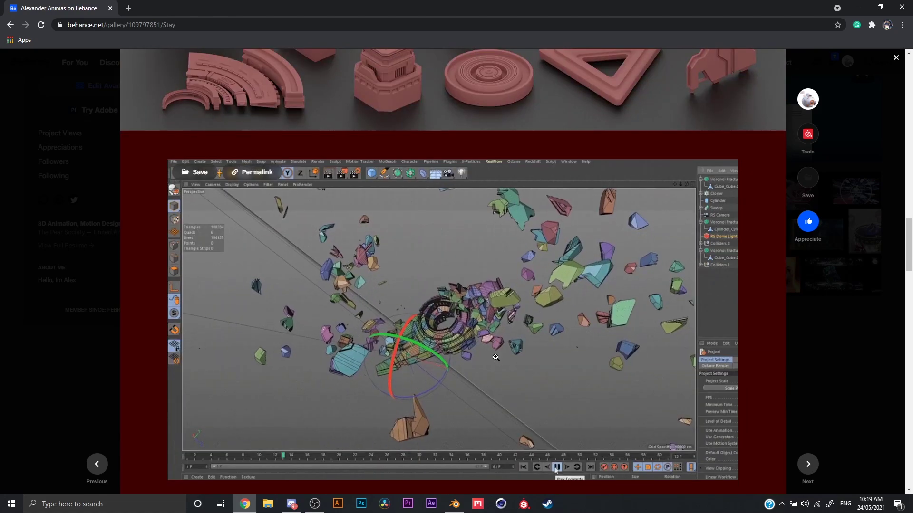
scroll(634, 385, "down", 8)
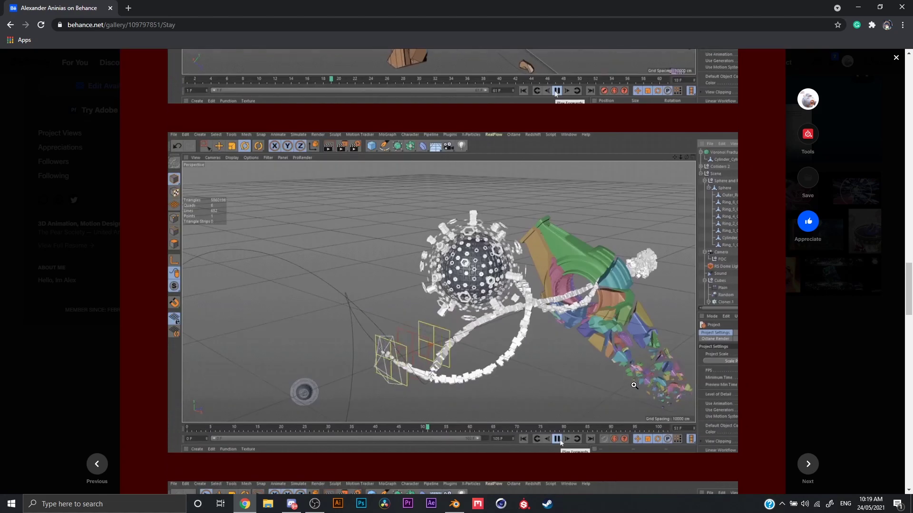
scroll(634, 385, "down", 11)
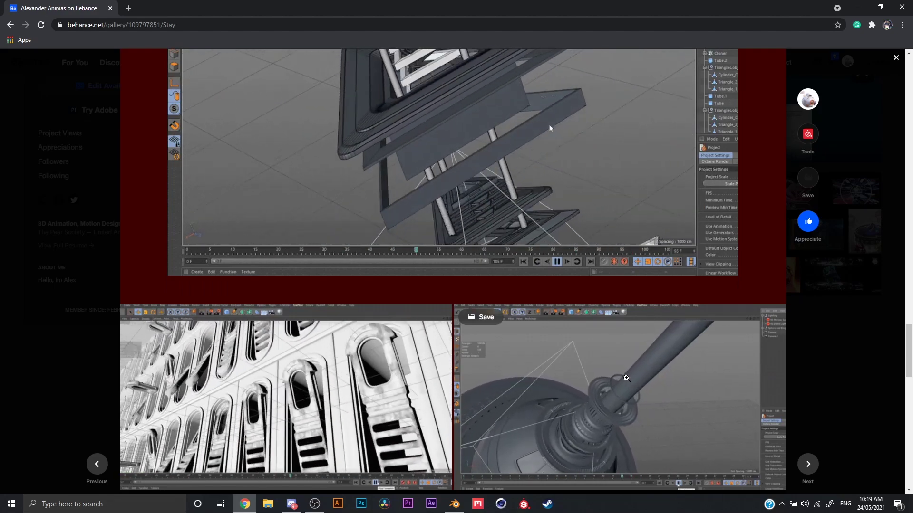
scroll(626, 378, "down", 4)
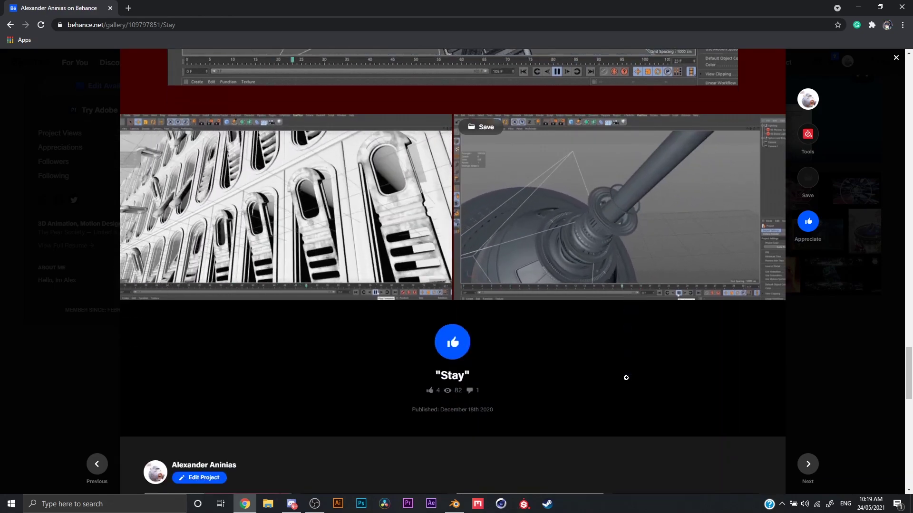
scroll(627, 382, "up", 4)
scroll(626, 380, "down", 2)
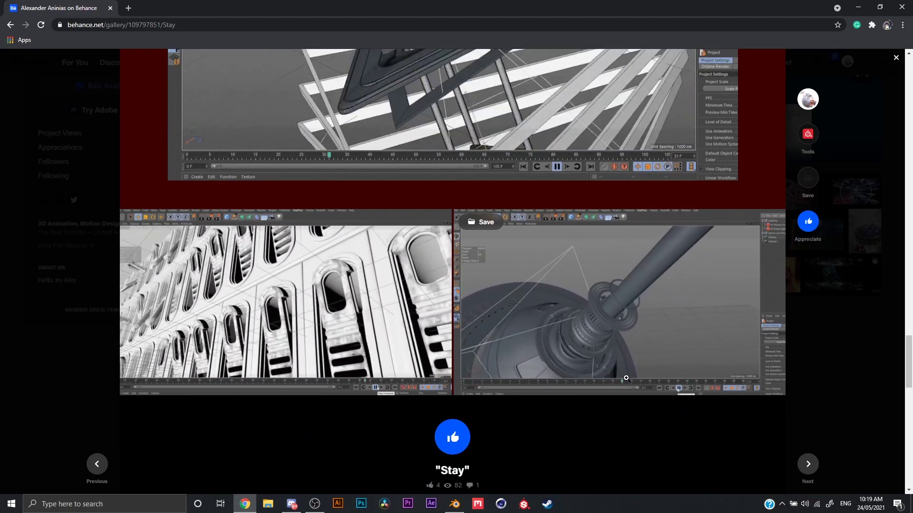
Review the clay model sheet, style frames and opening video, and return to the Behind The Scenes heading
scroll(626, 378, "up", 20)
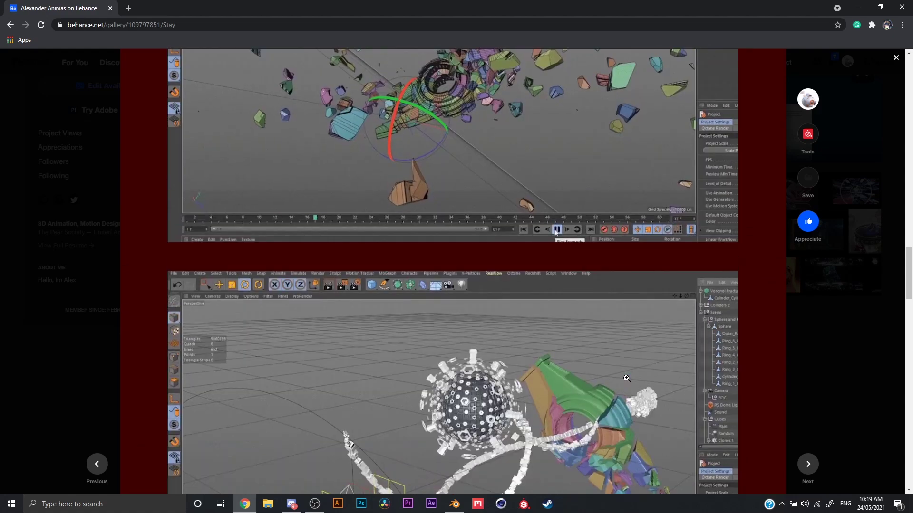
scroll(626, 378, "up", 9)
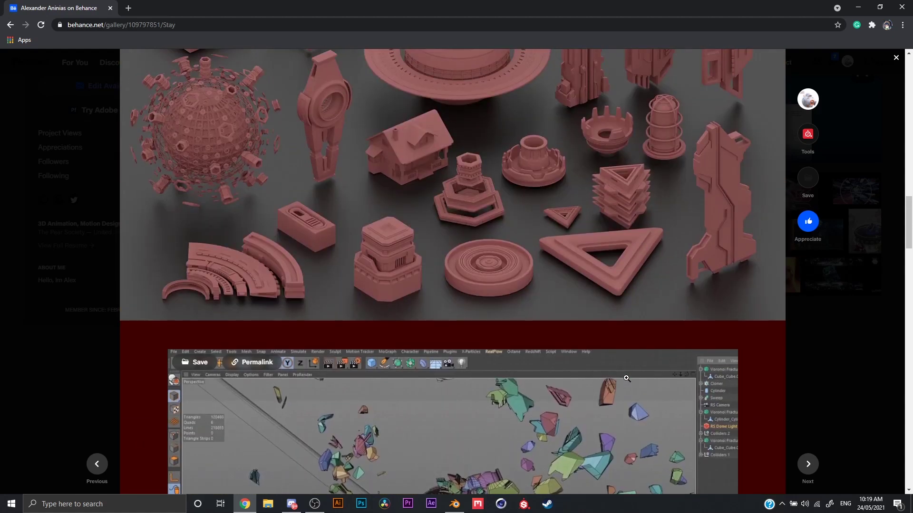
scroll(626, 378, "up", 2)
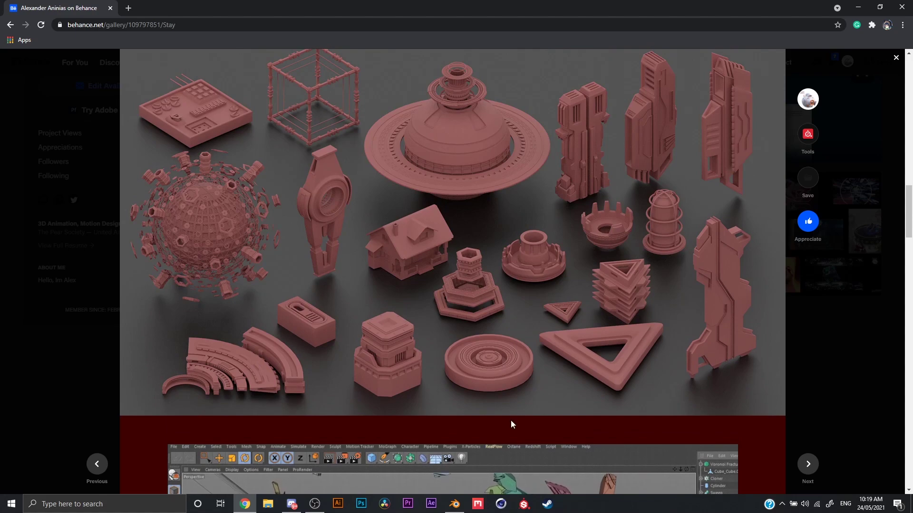
scroll(652, 421, "up", 20)
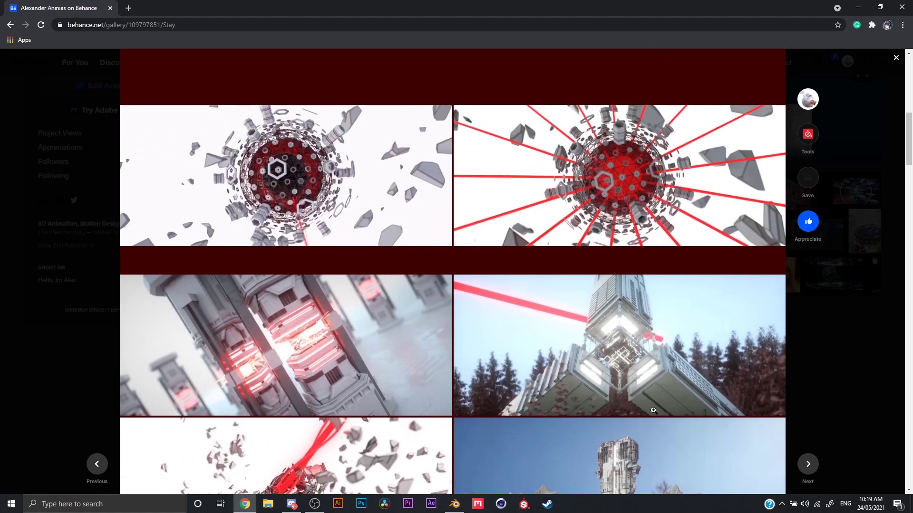
scroll(653, 411, "up", 4)
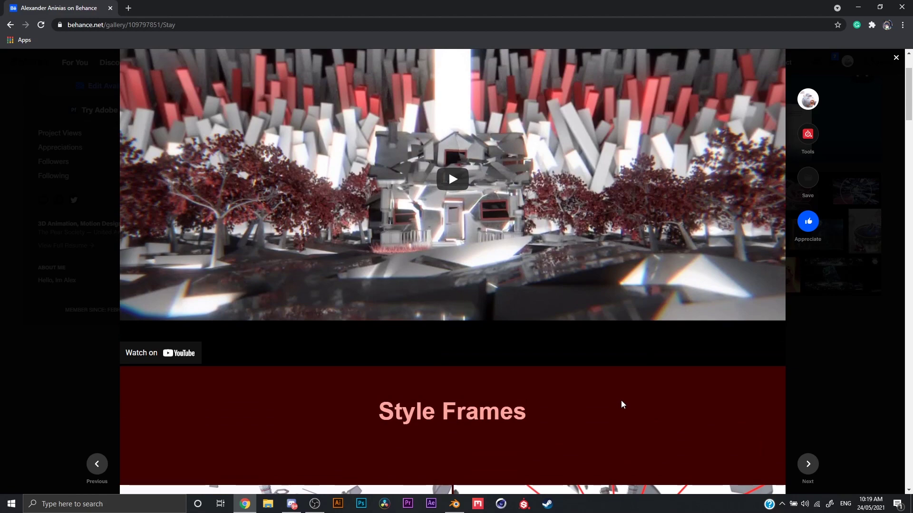
scroll(606, 403, "up", 1)
scroll(512, 461, "down", 18)
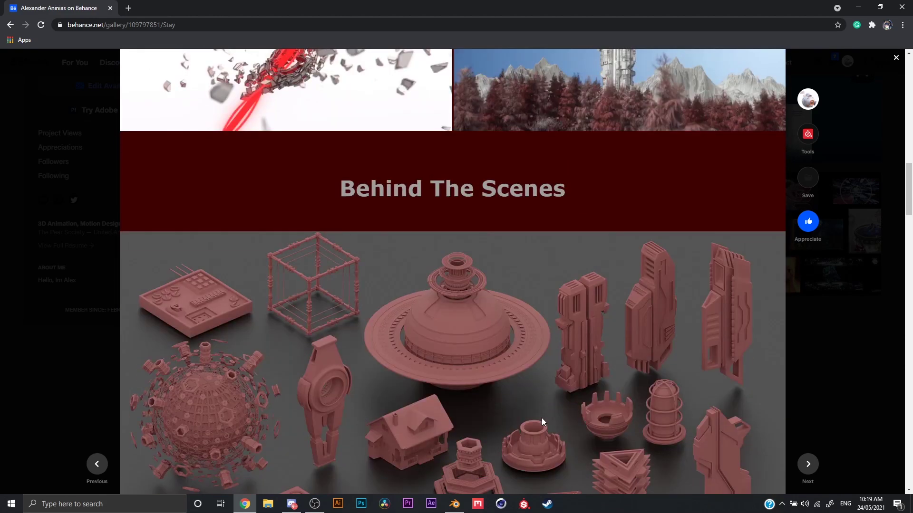
mouse_move(541, 418)
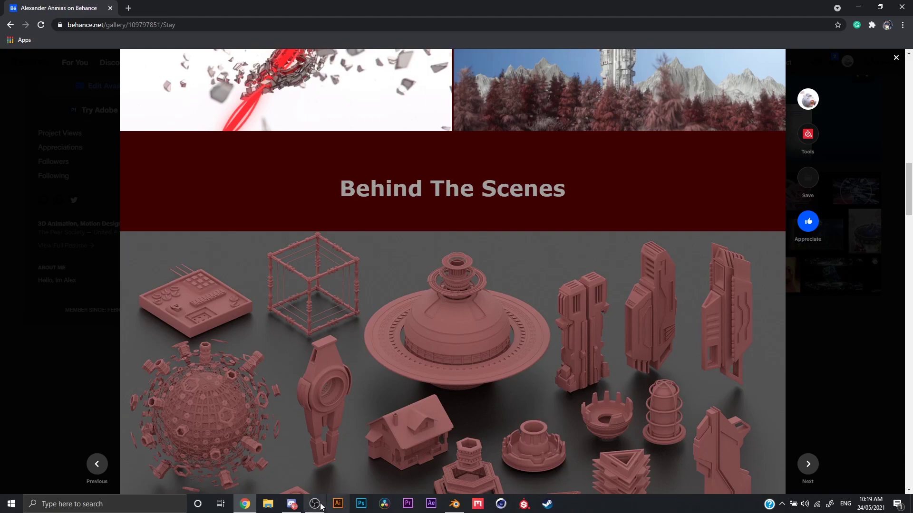